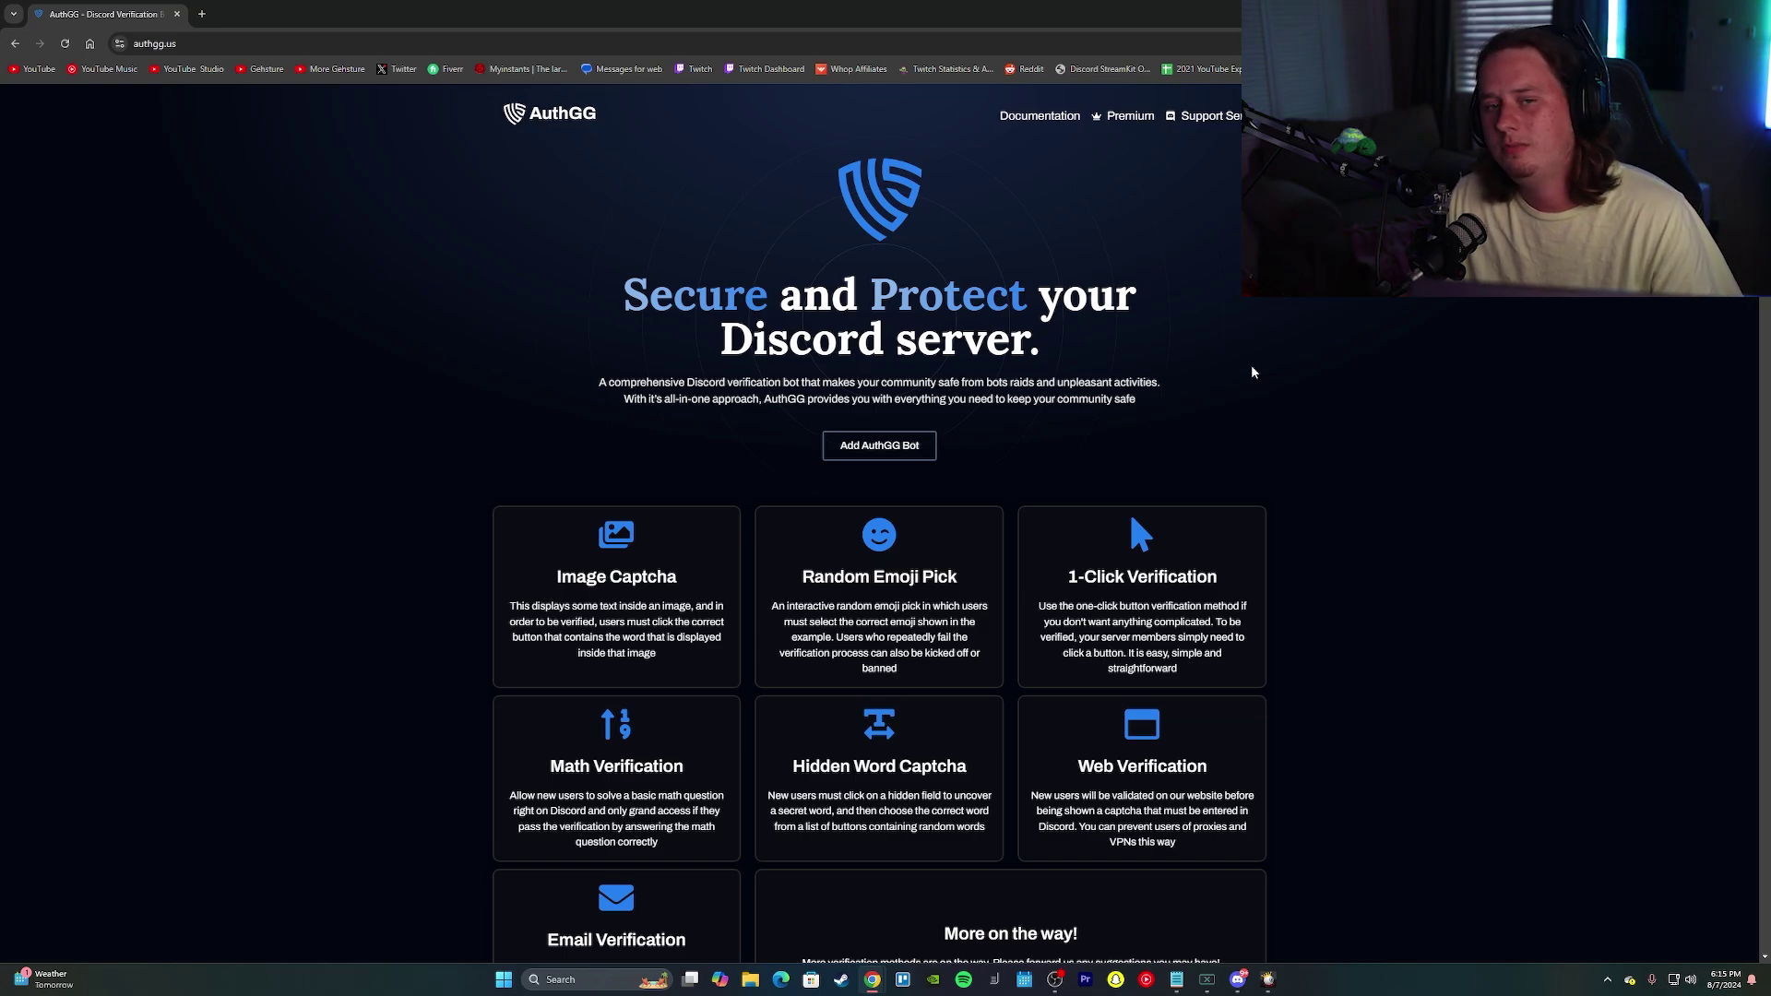
Look through the verification methods described on the AuthGG website's home page
{"action": "scroll", "coordinate": [1252, 372], "scroll_direction": "down", "scroll_amount": 1}
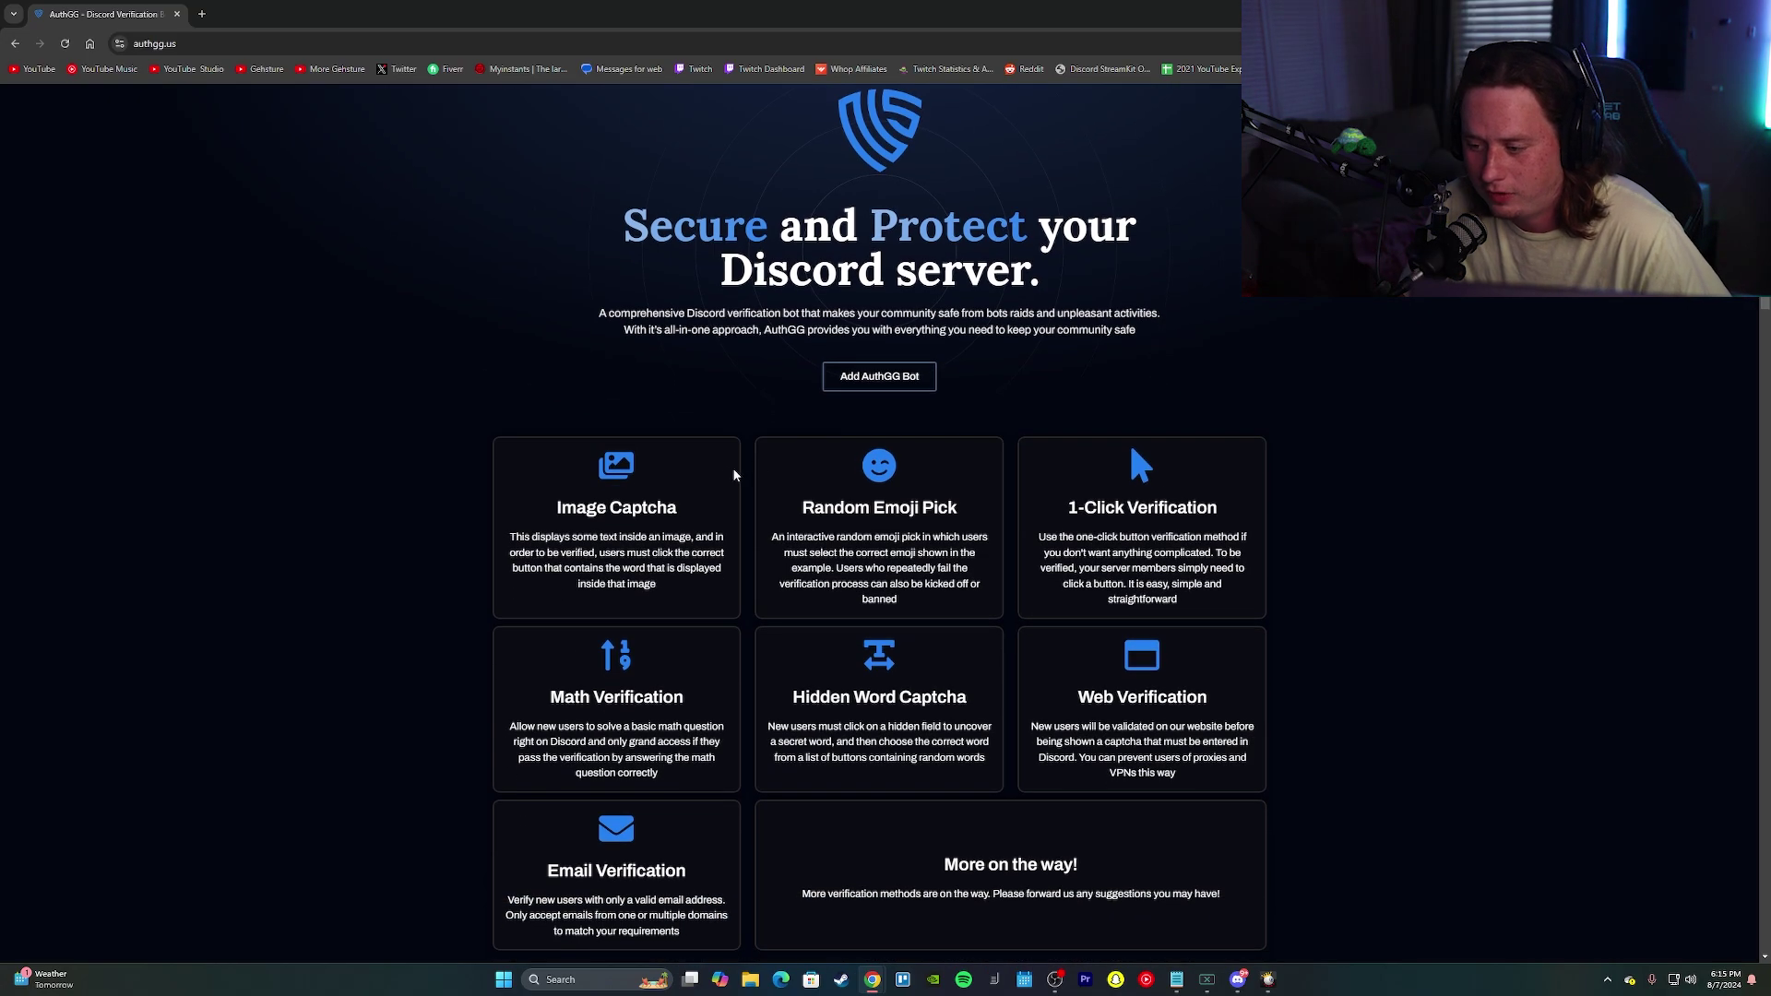
{"action": "scroll", "coordinate": [703, 745], "scroll_direction": "down", "scroll_amount": 2}
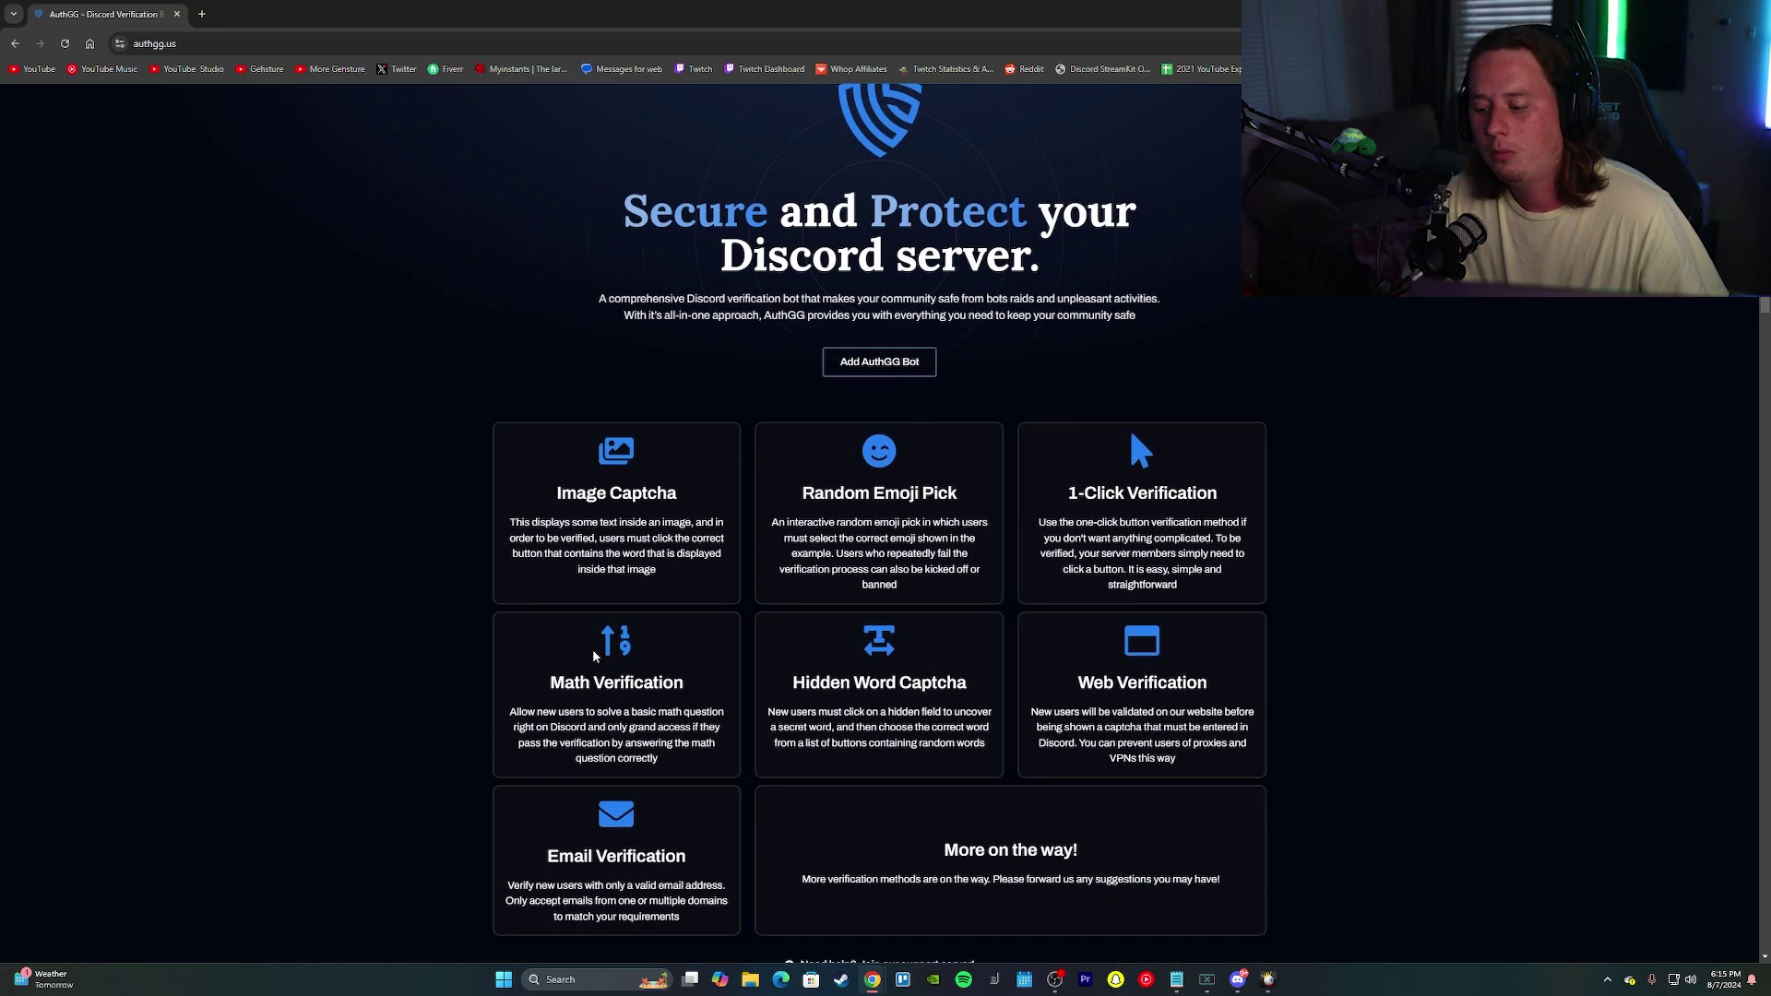
{"action": "left_click_drag", "start_coordinate": [704, 746], "coordinate": [545, 725]}
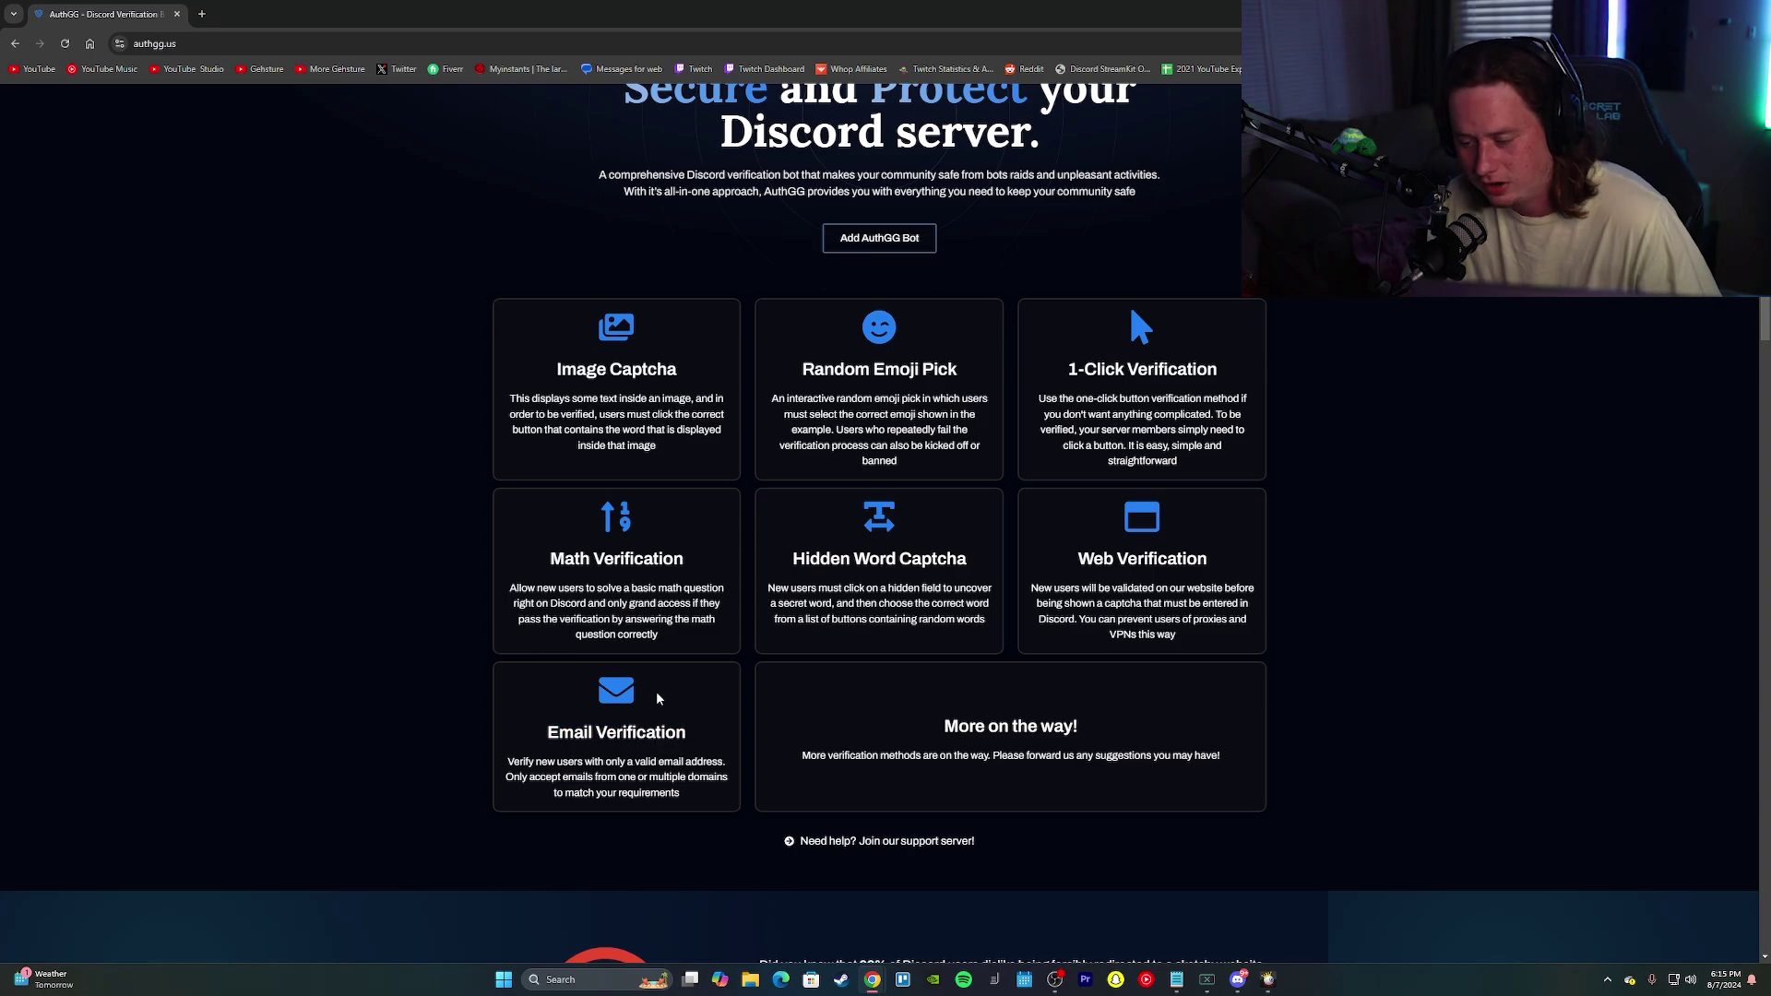
{"action": "scroll", "coordinate": [1375, 443], "scroll_direction": "up", "scroll_amount": 3}
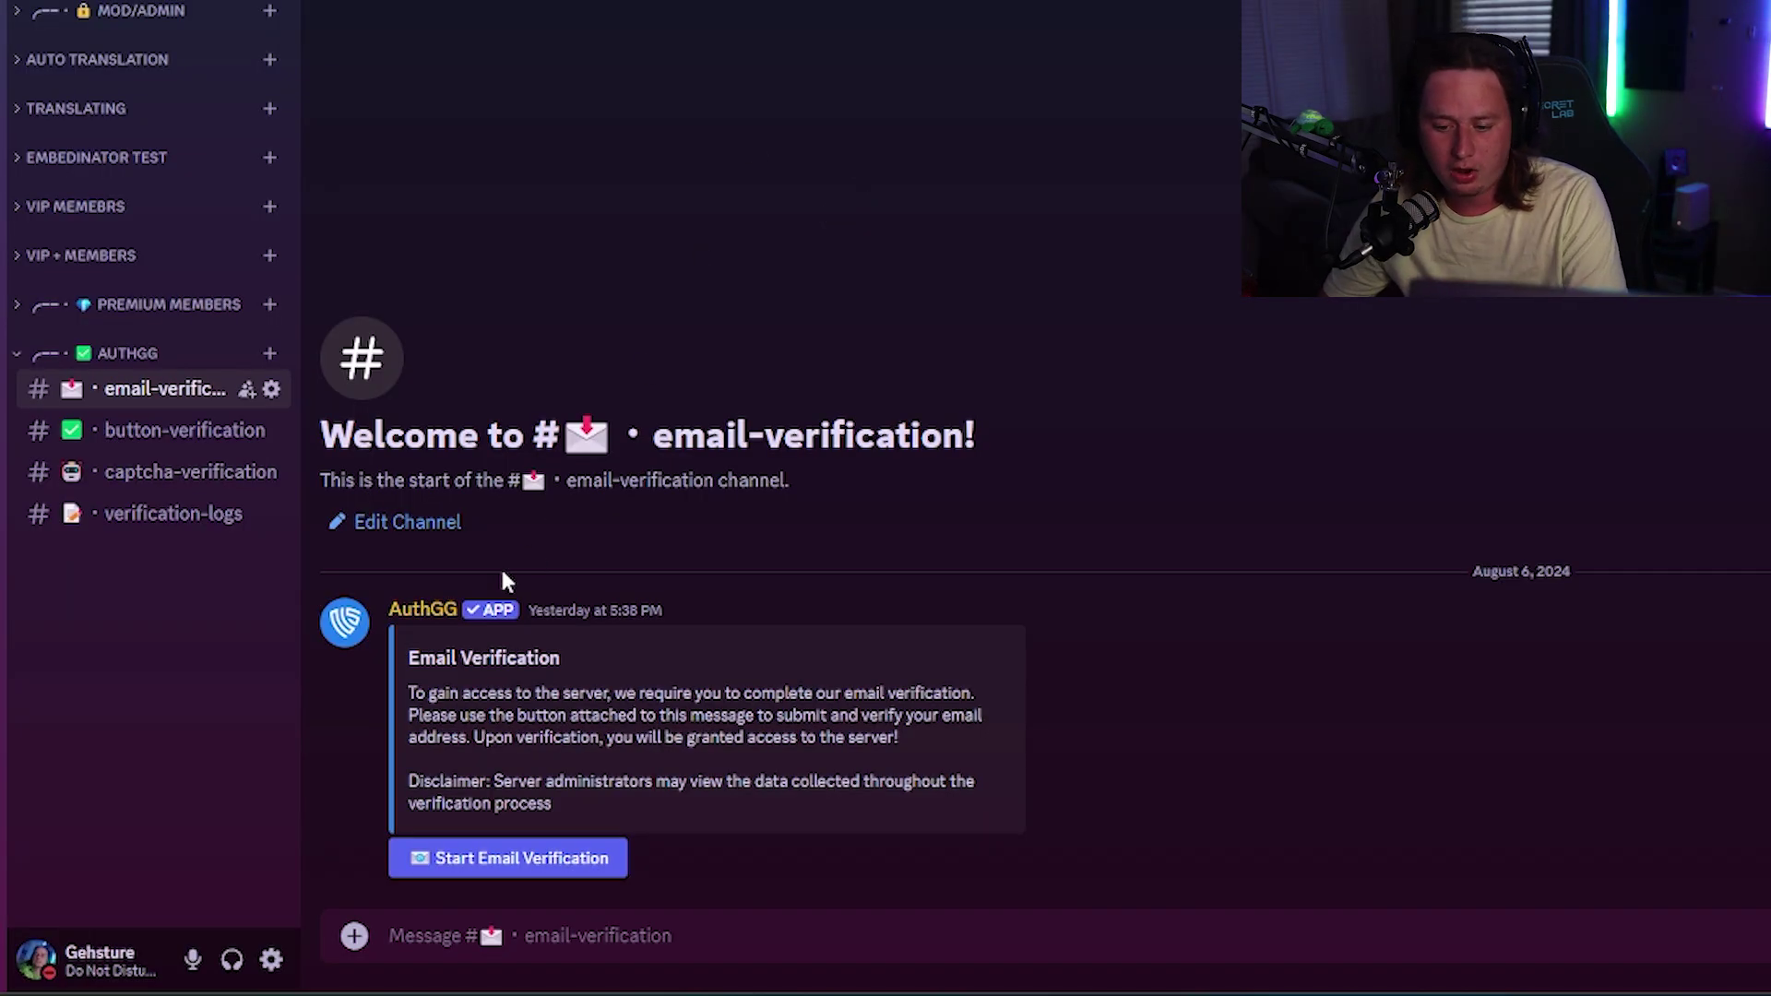
Switch to Discord and look through the email, button and captcha verification channels in the AUTHGG category
{"action": "left_click", "coordinate": [175, 430]}
{"action": "left_click", "coordinate": [147, 471]}
{"action": "left_click", "coordinate": [158, 389]}
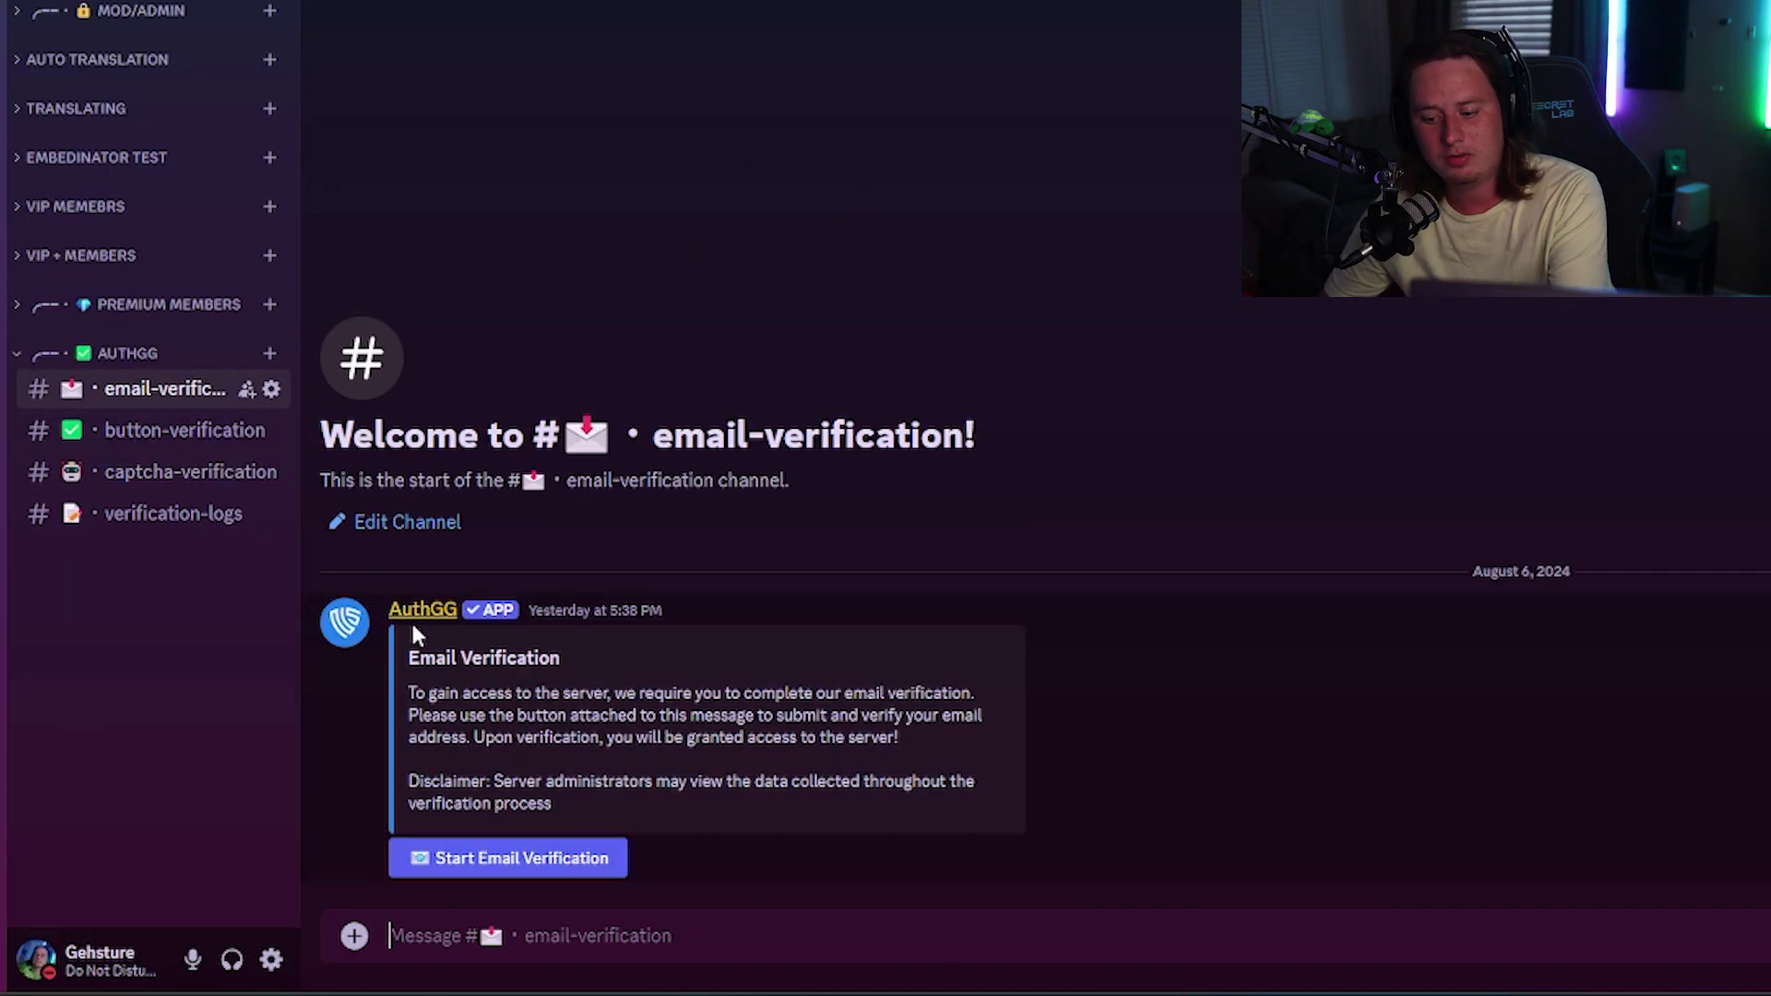
{"action": "left_click_drag", "start_coordinate": [688, 779], "coordinate": [434, 693]}
{"action": "left_click", "coordinate": [435, 693]}
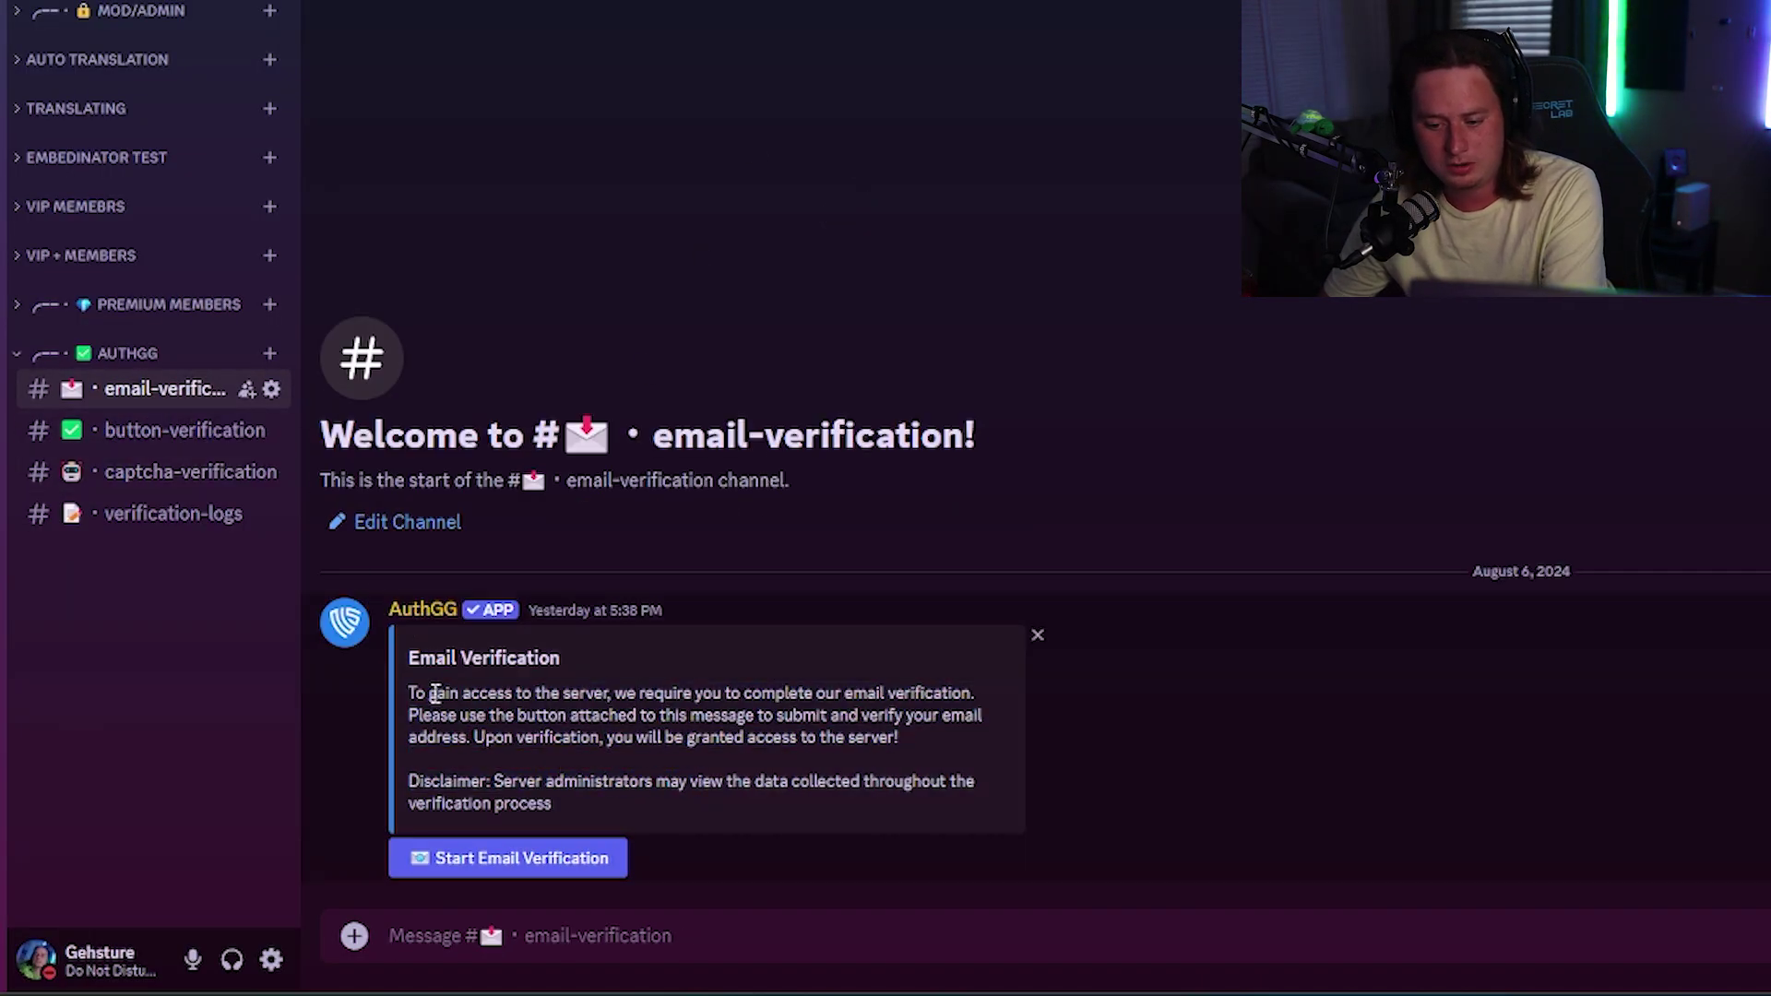
{"action": "left_click", "coordinate": [147, 448]}
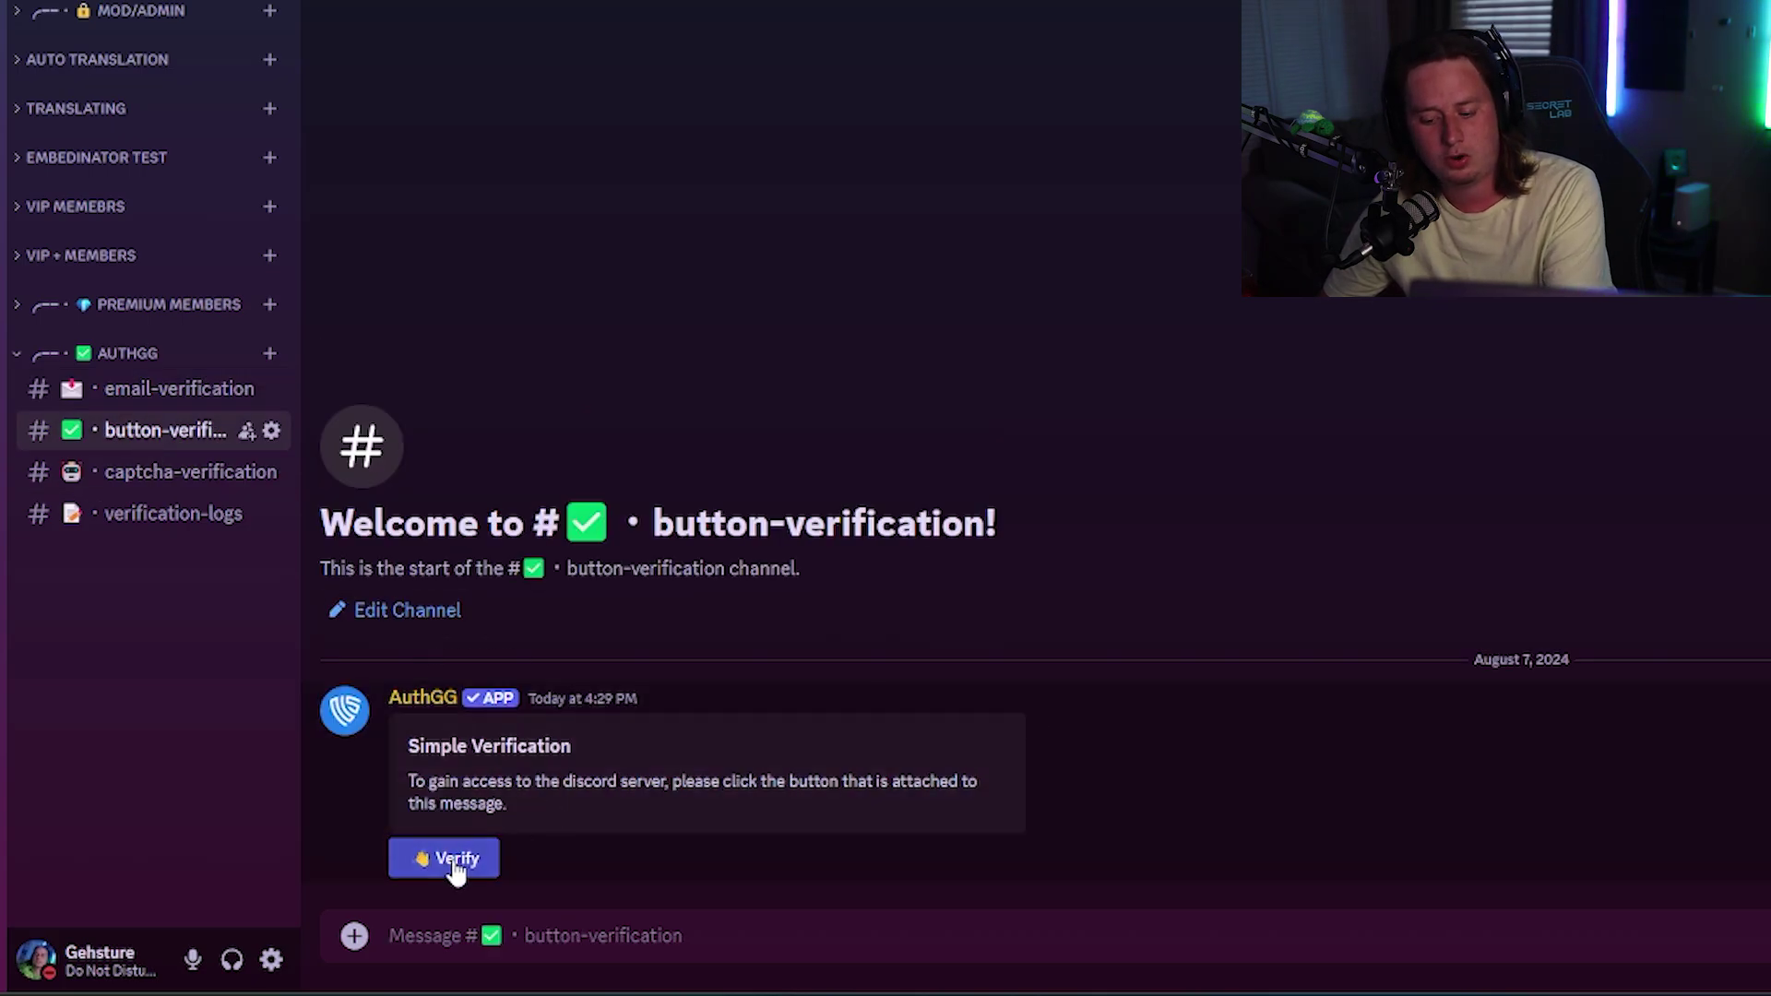
{"action": "left_click", "coordinate": [247, 467]}
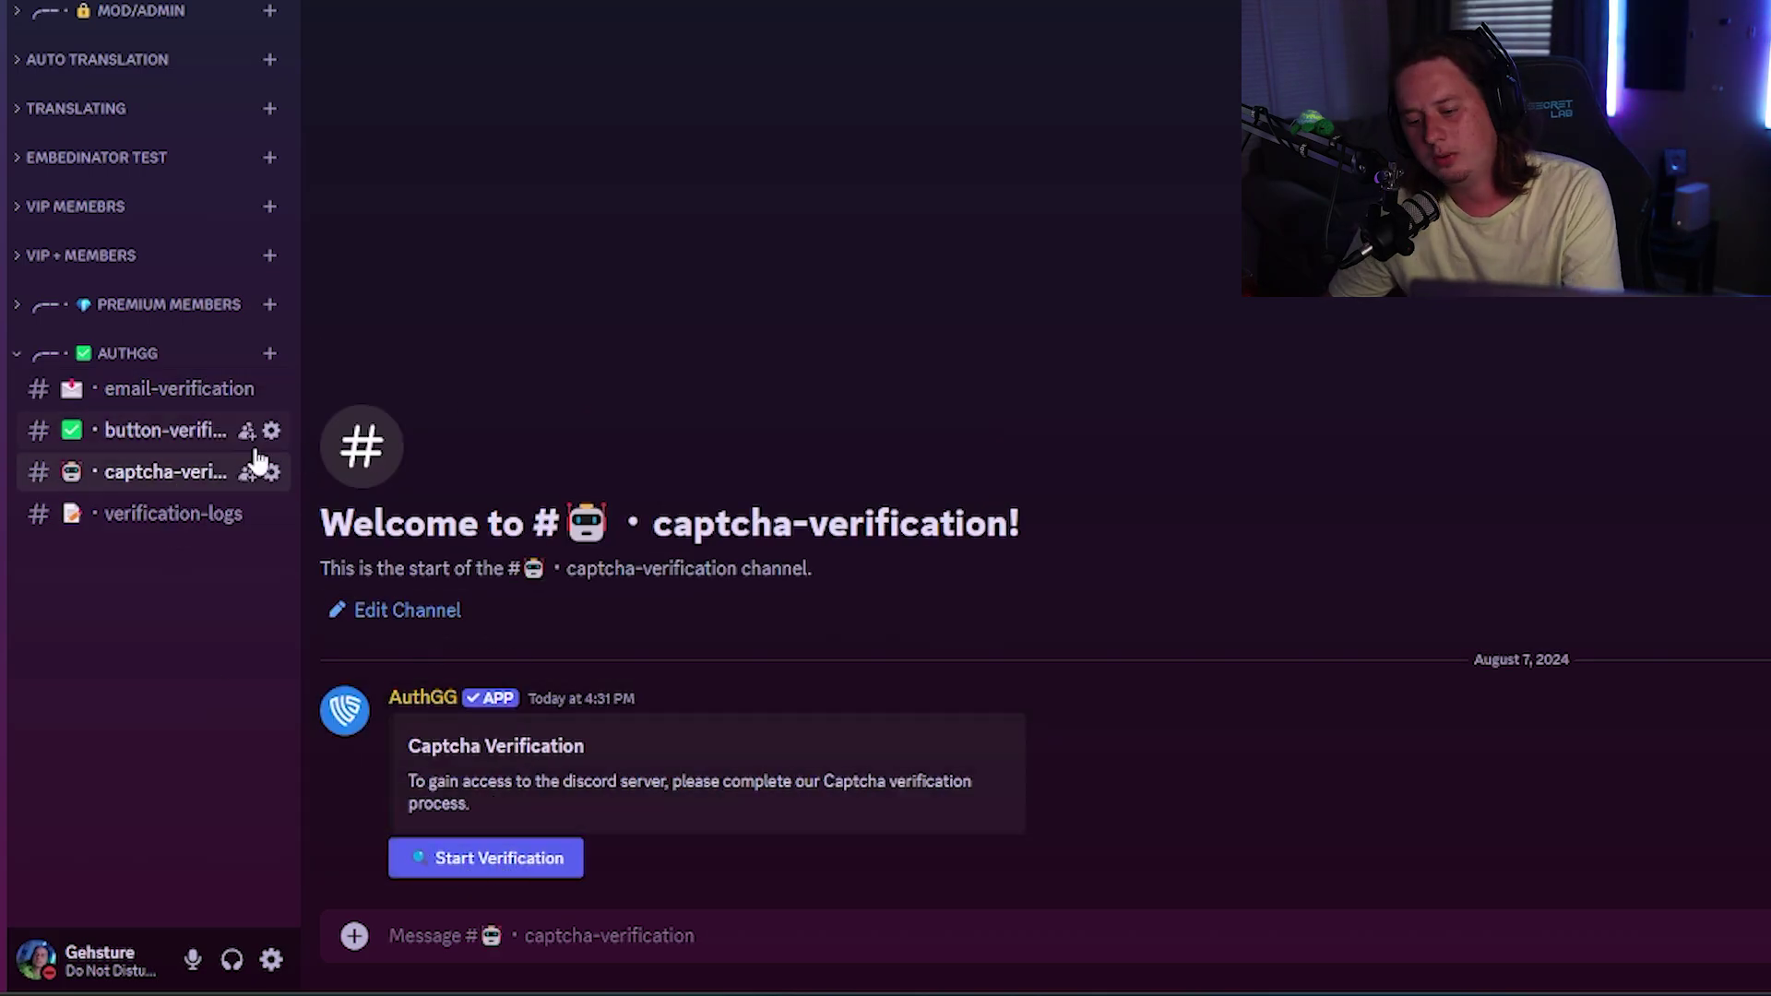
Start email verification in the email-verification channel, read the server rules and agree to them
{"action": "left_click", "coordinate": [222, 389]}
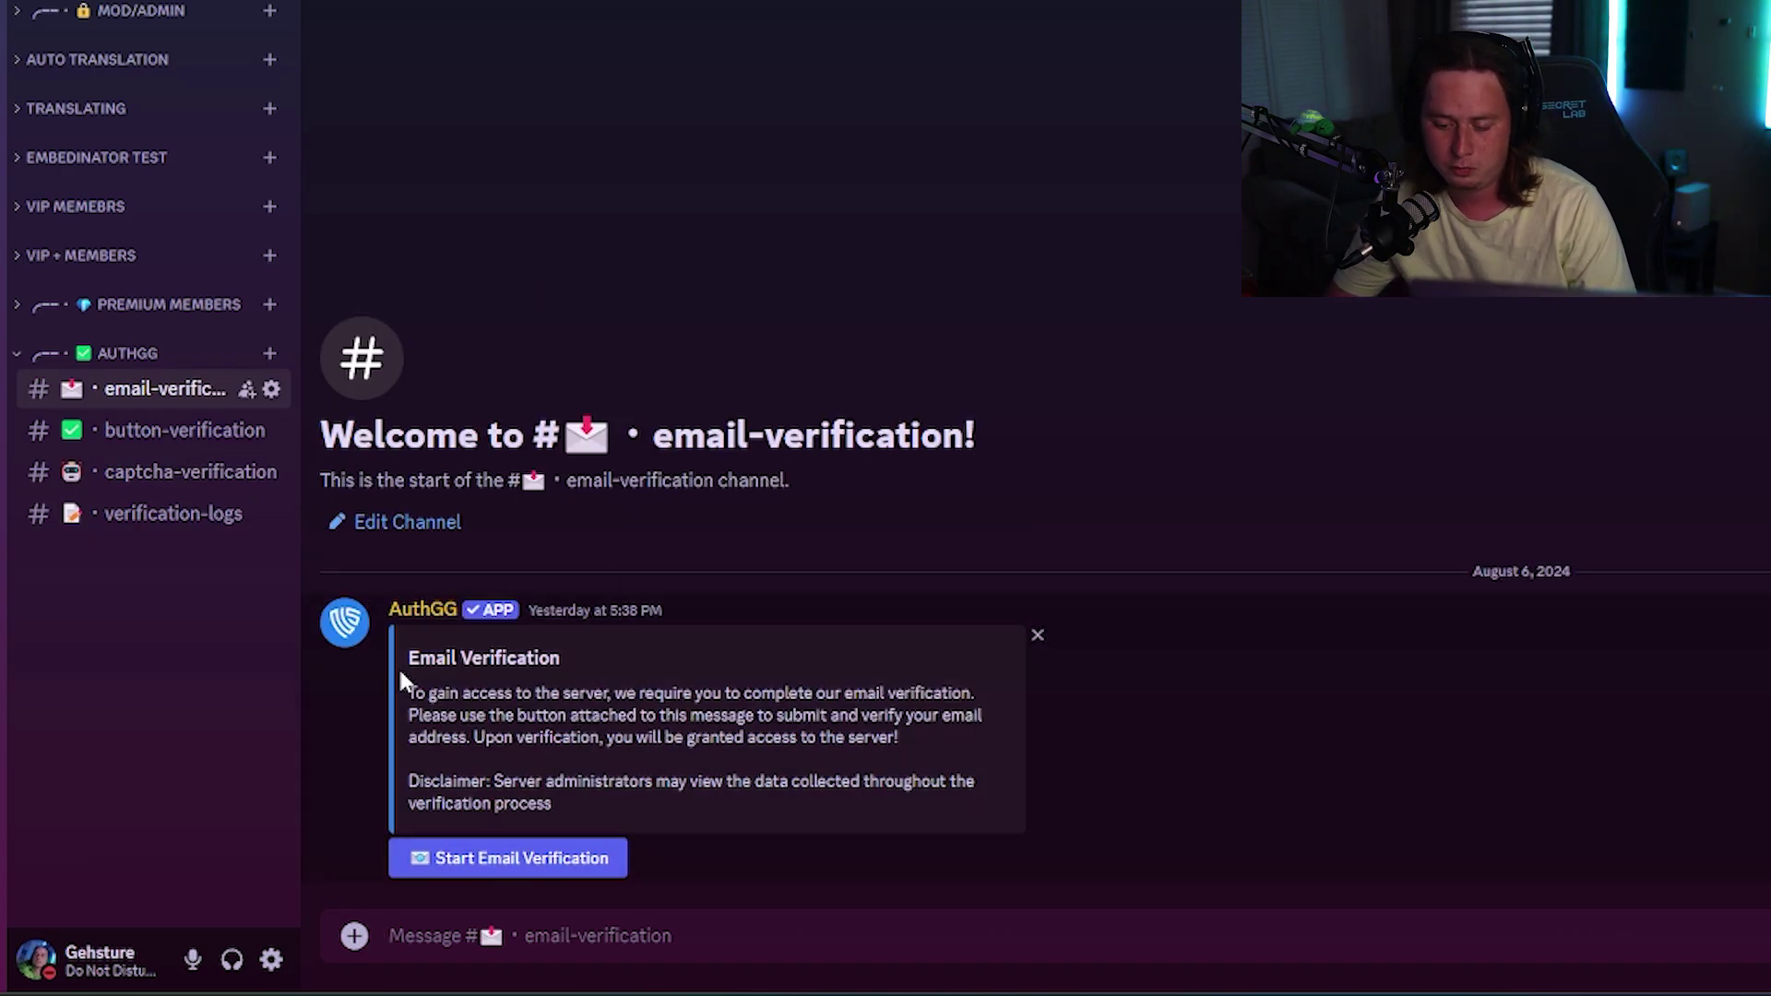
{"action": "left_click_drag", "start_coordinate": [406, 690], "coordinate": [876, 826]}
{"action": "left_click", "coordinate": [874, 816]}
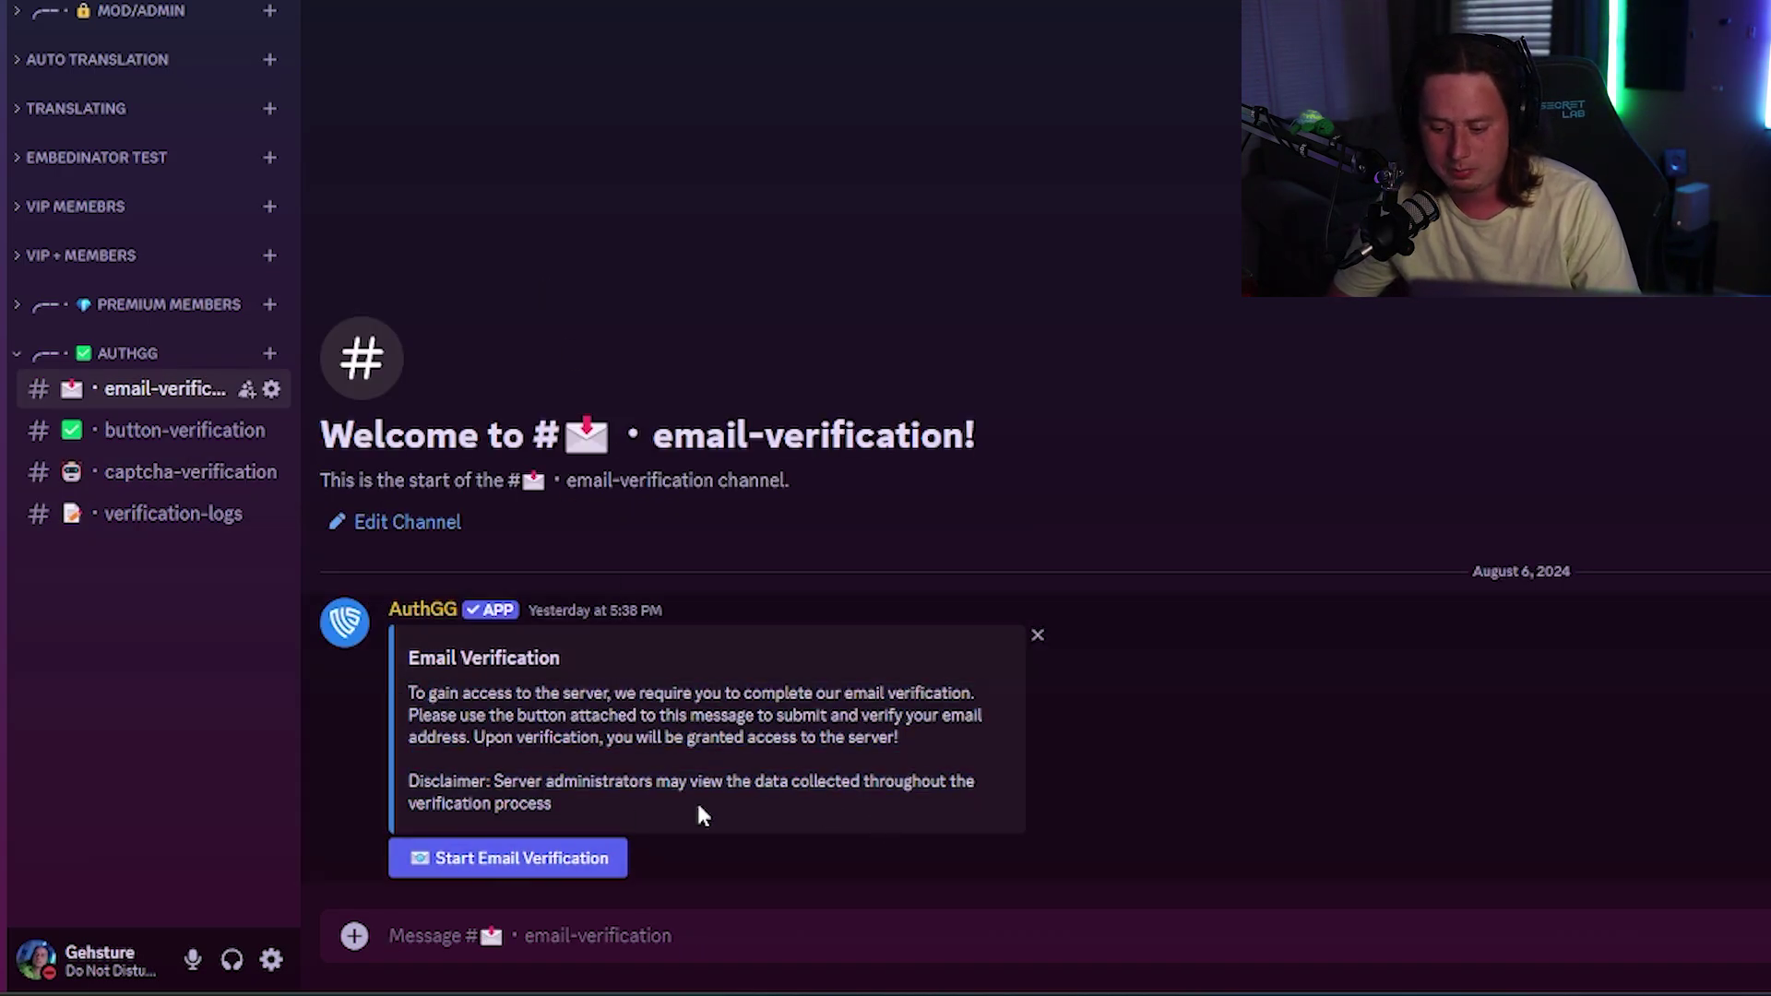
{"action": "left_click", "coordinate": [542, 863]}
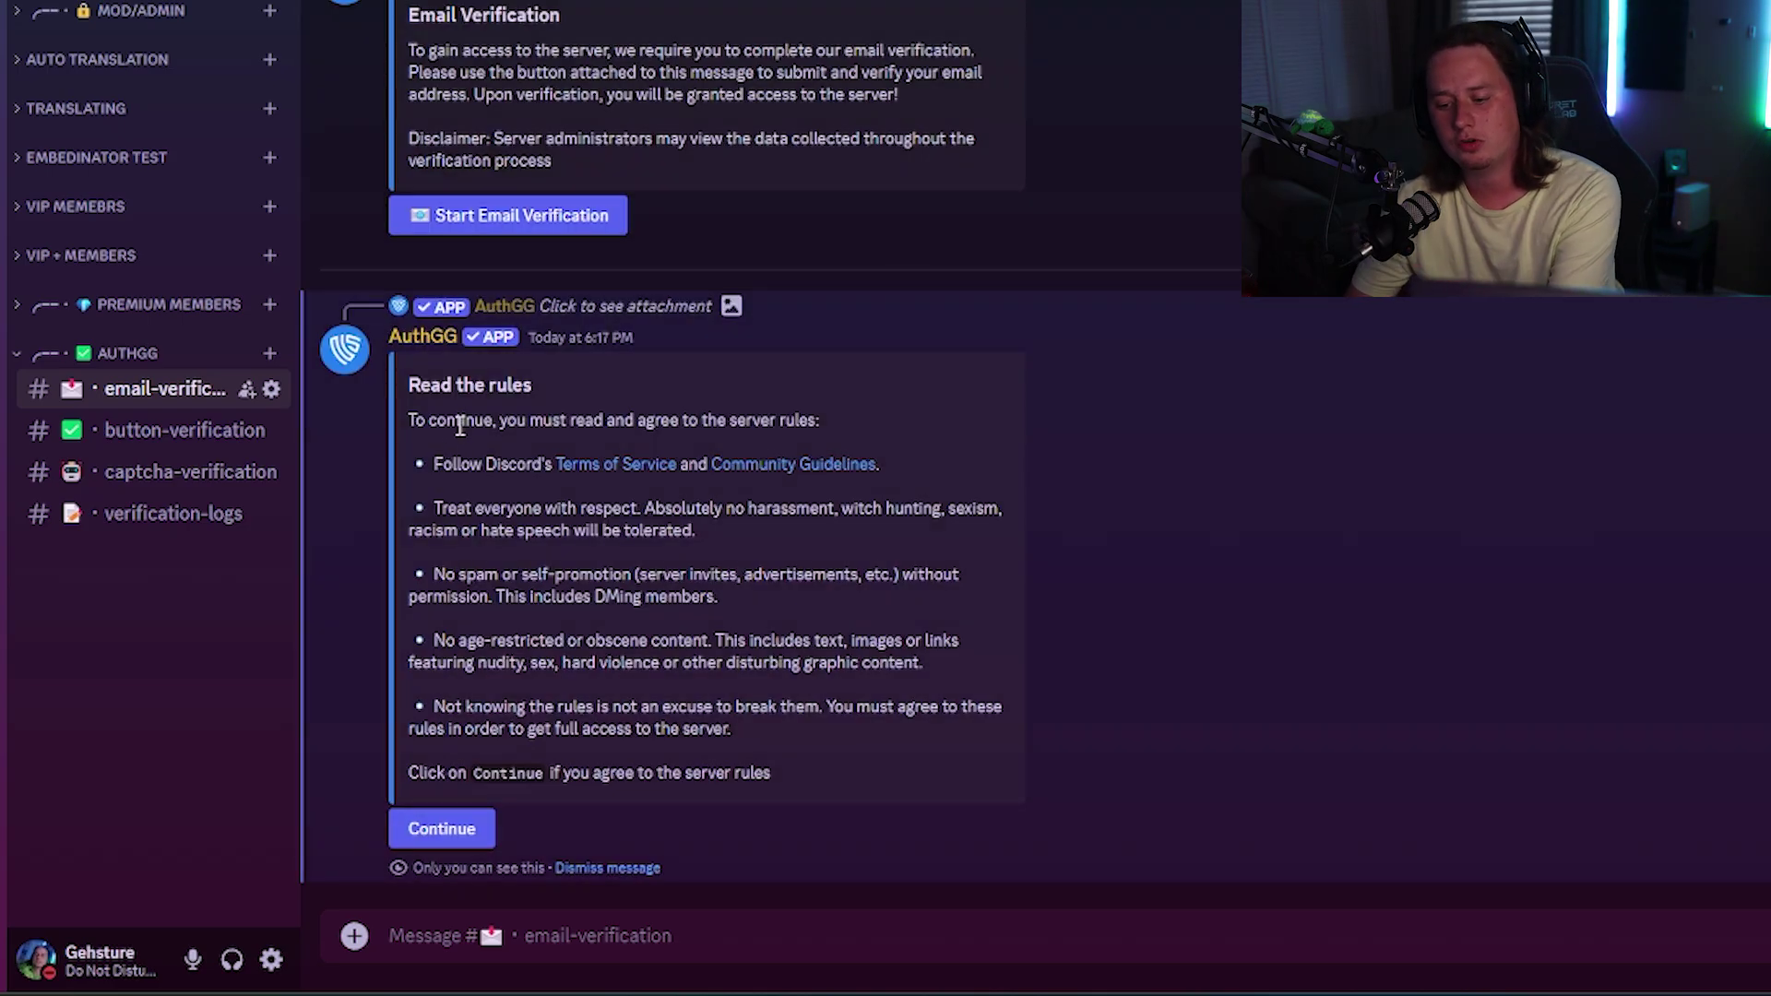
{"action": "left_click_drag", "start_coordinate": [428, 419], "coordinate": [807, 745]}
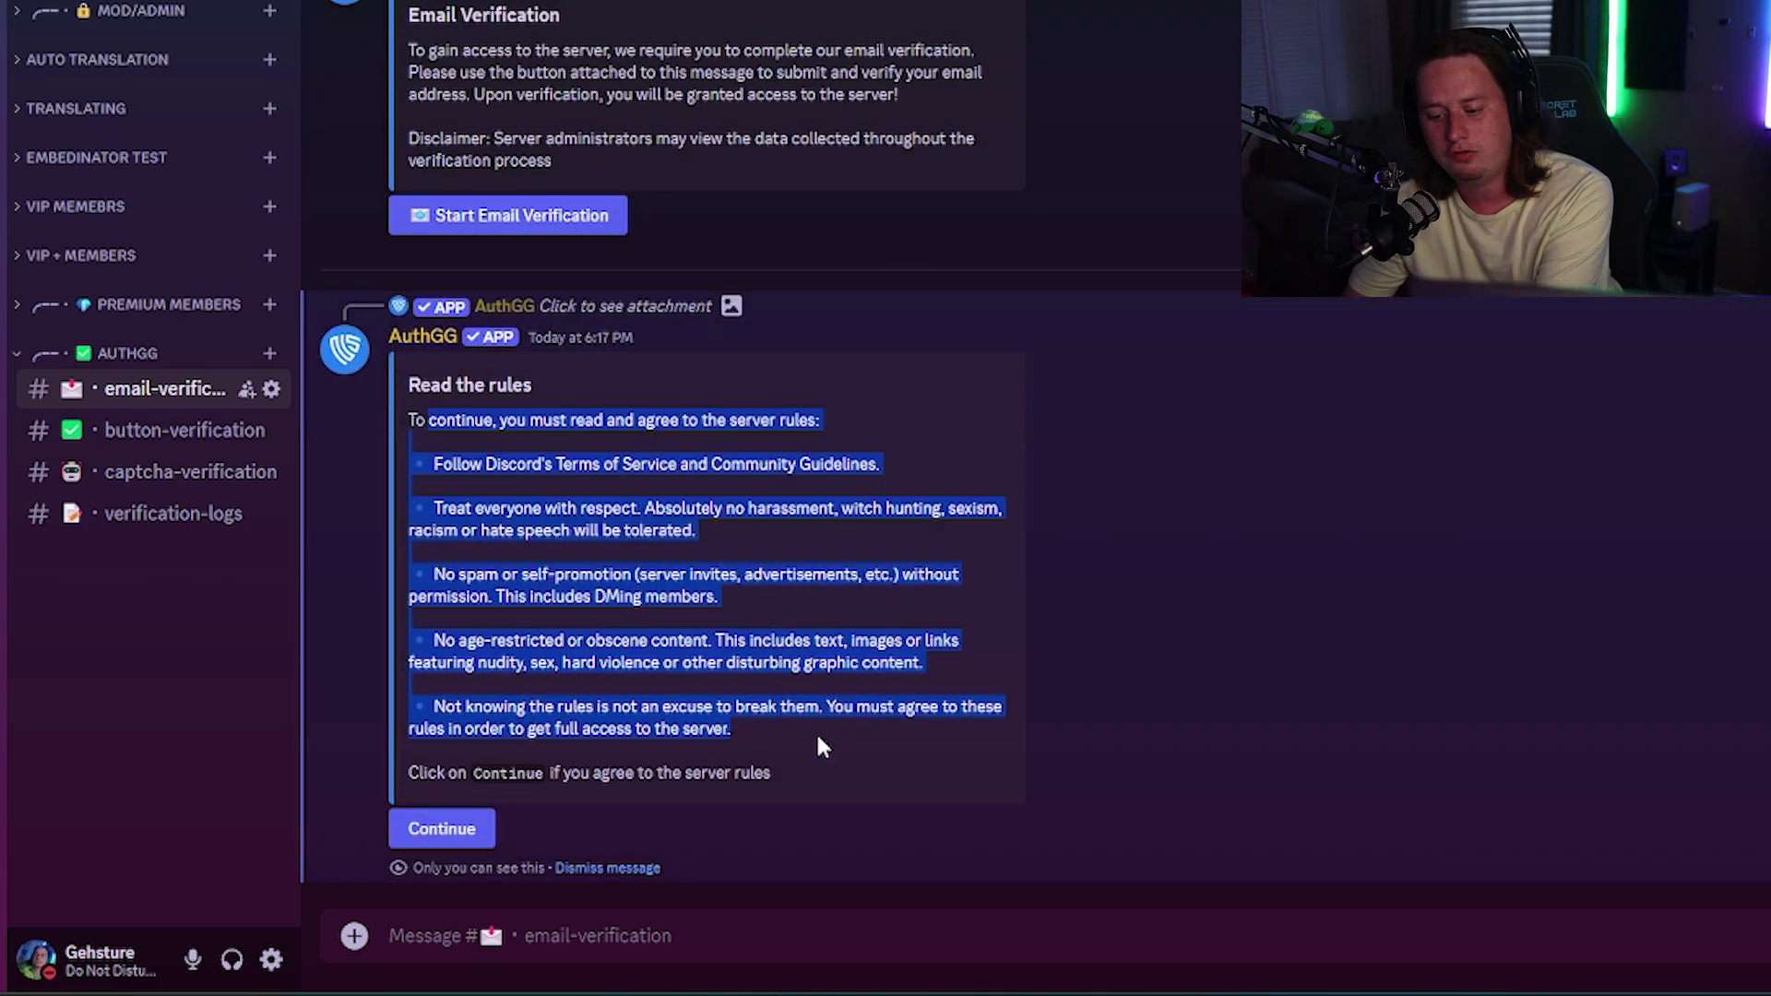
{"action": "left_click", "coordinate": [819, 738]}
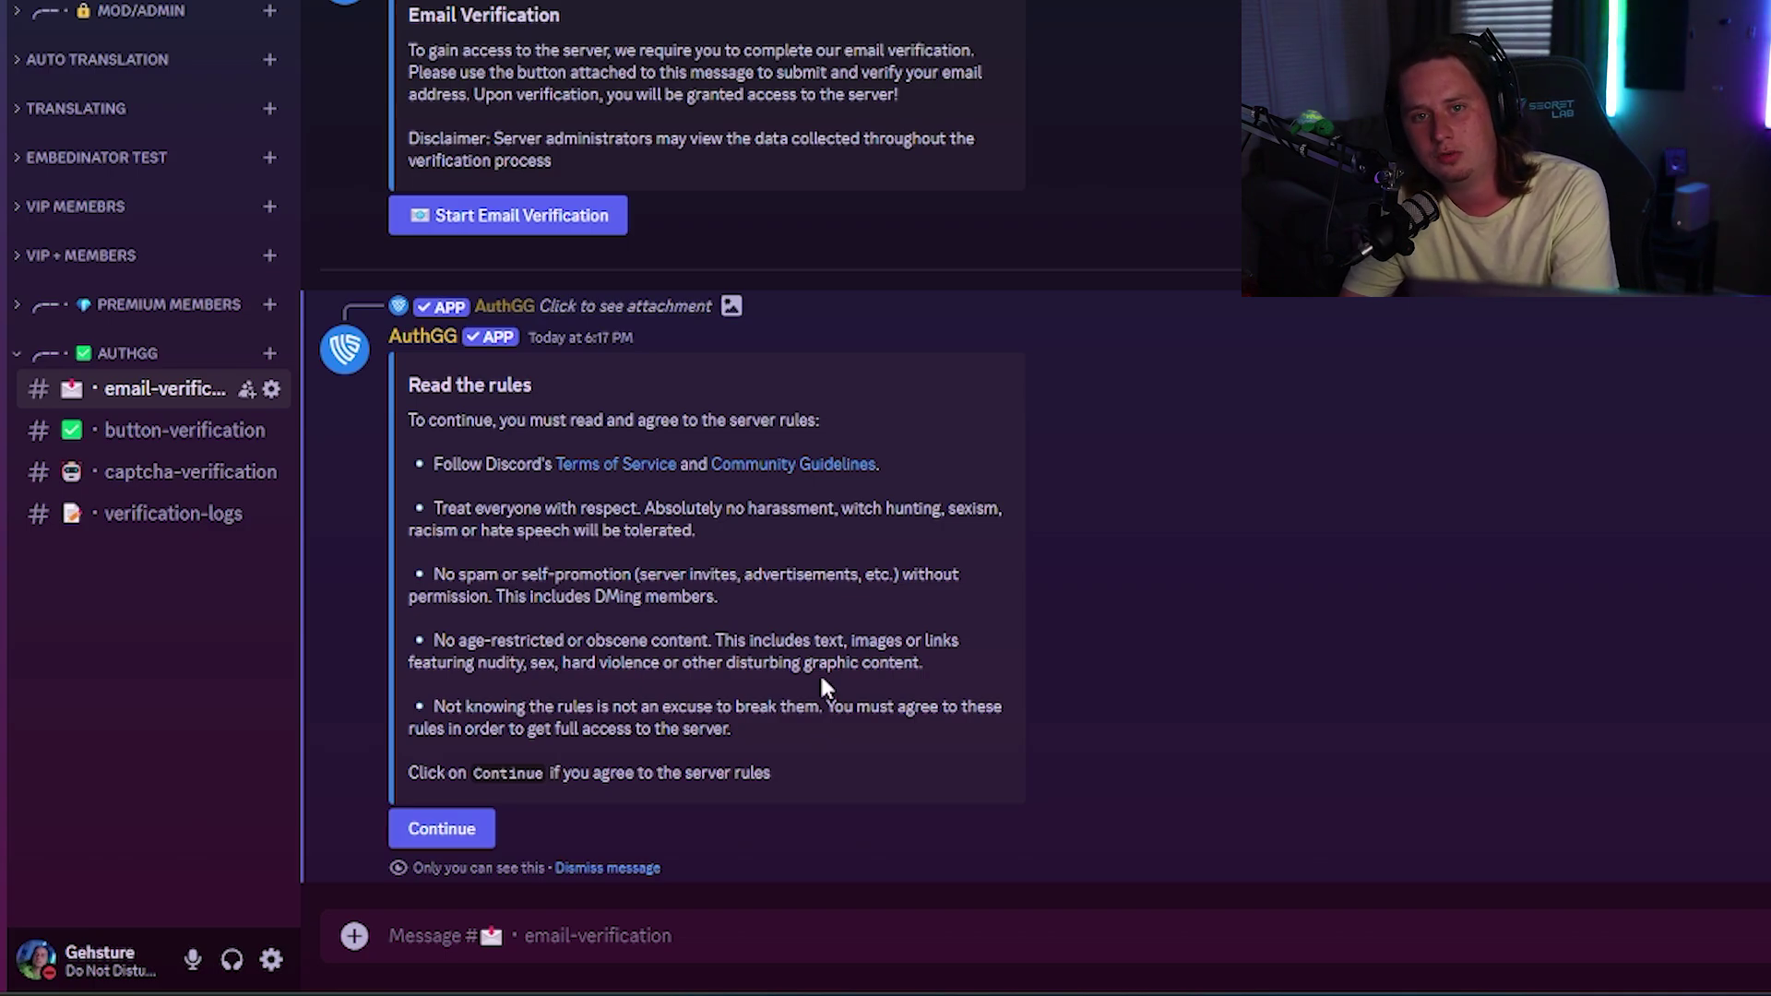
{"action": "left_click", "coordinate": [454, 830]}
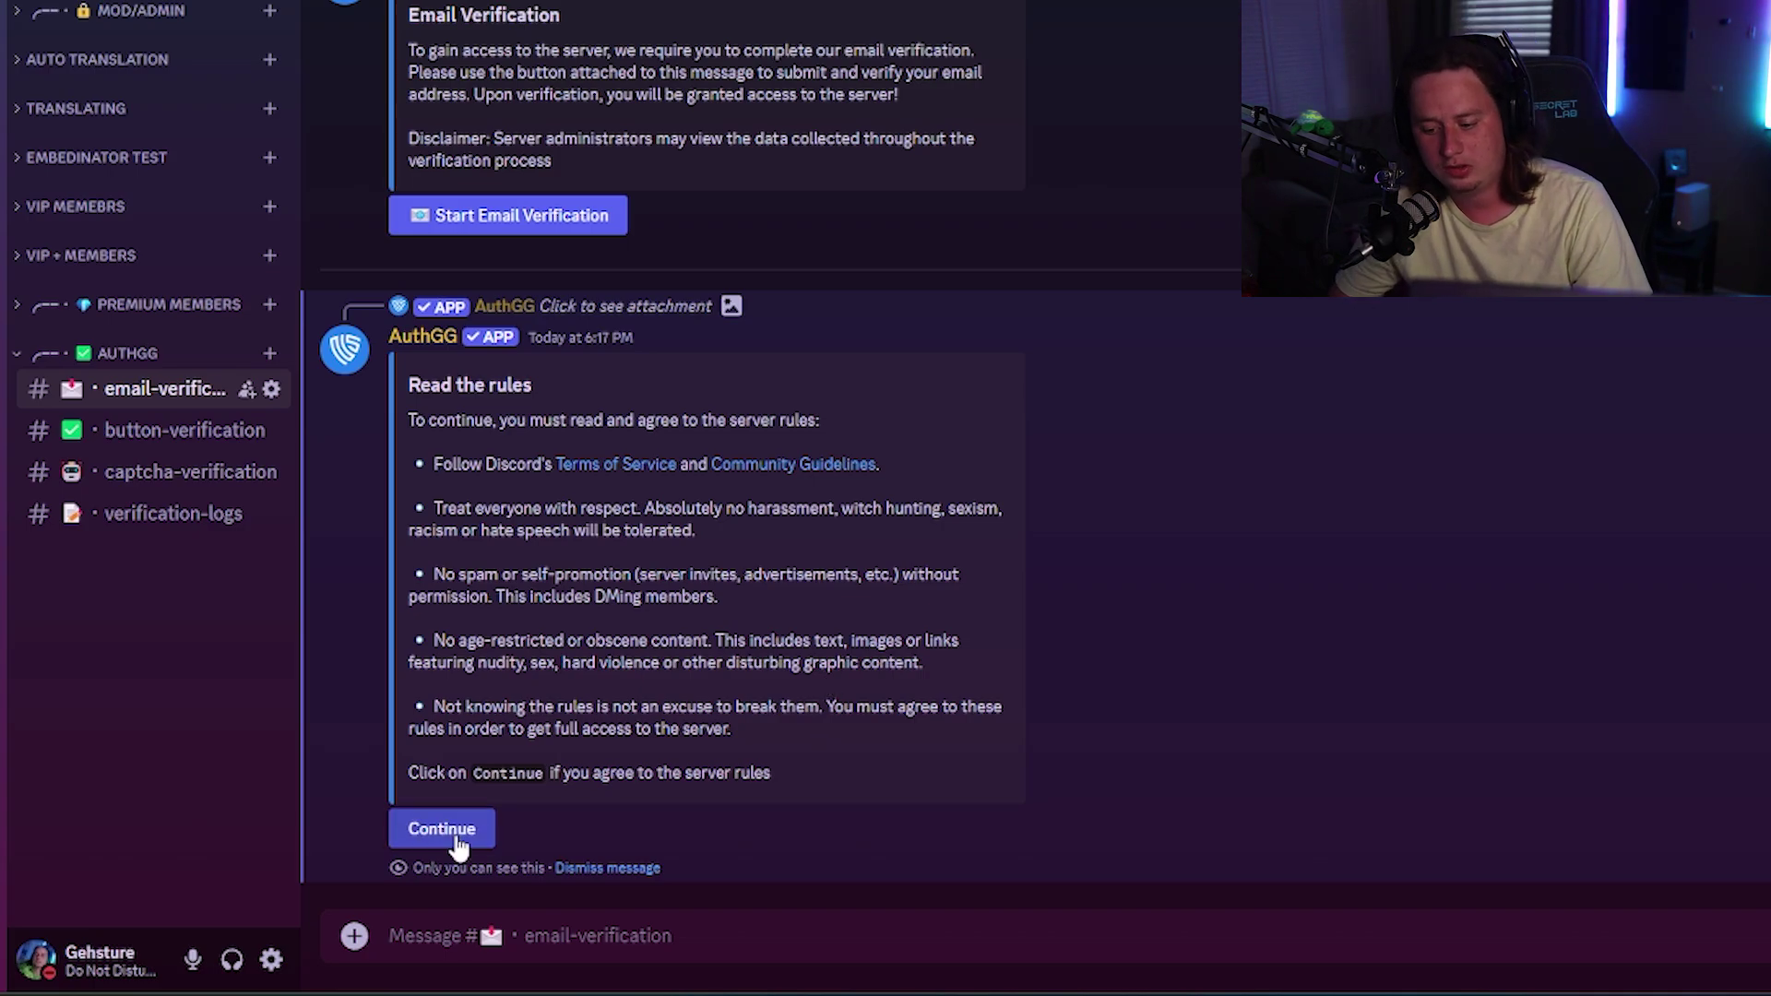
Submit the email address to receive the verification code and read the bot's follow-up instructions
{"action": "left_click", "coordinate": [513, 833]}
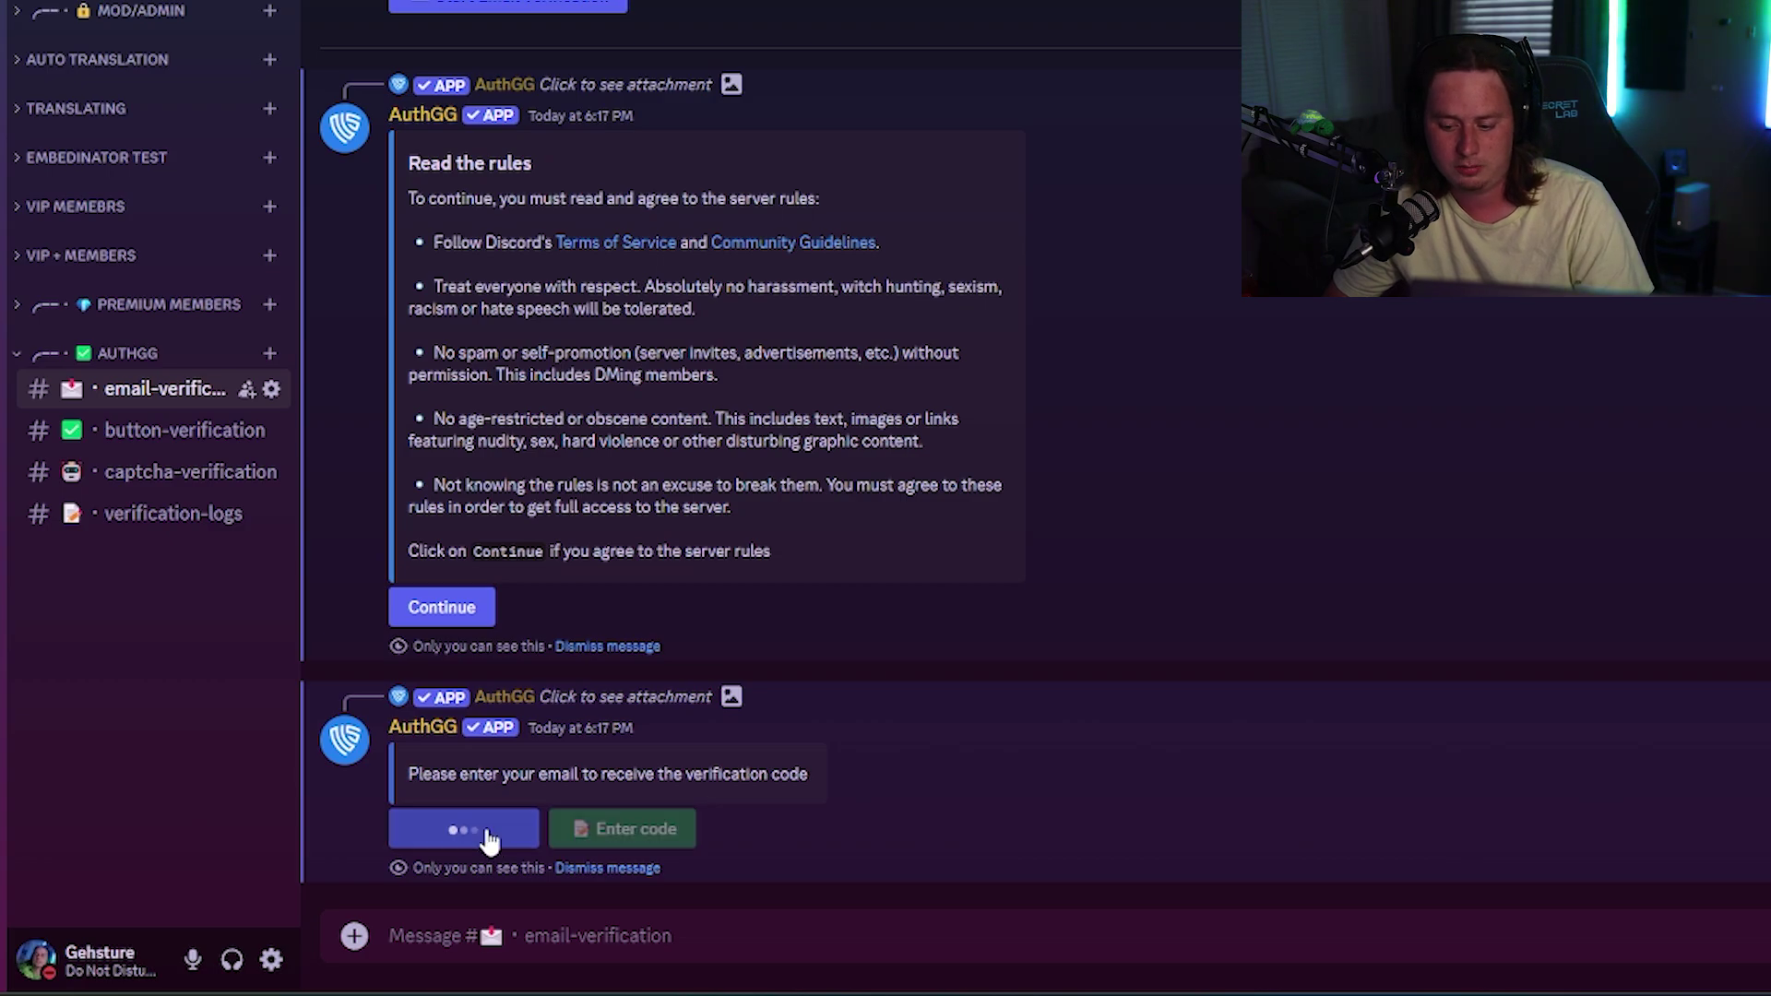
{"action": "type", "text": "jake"}
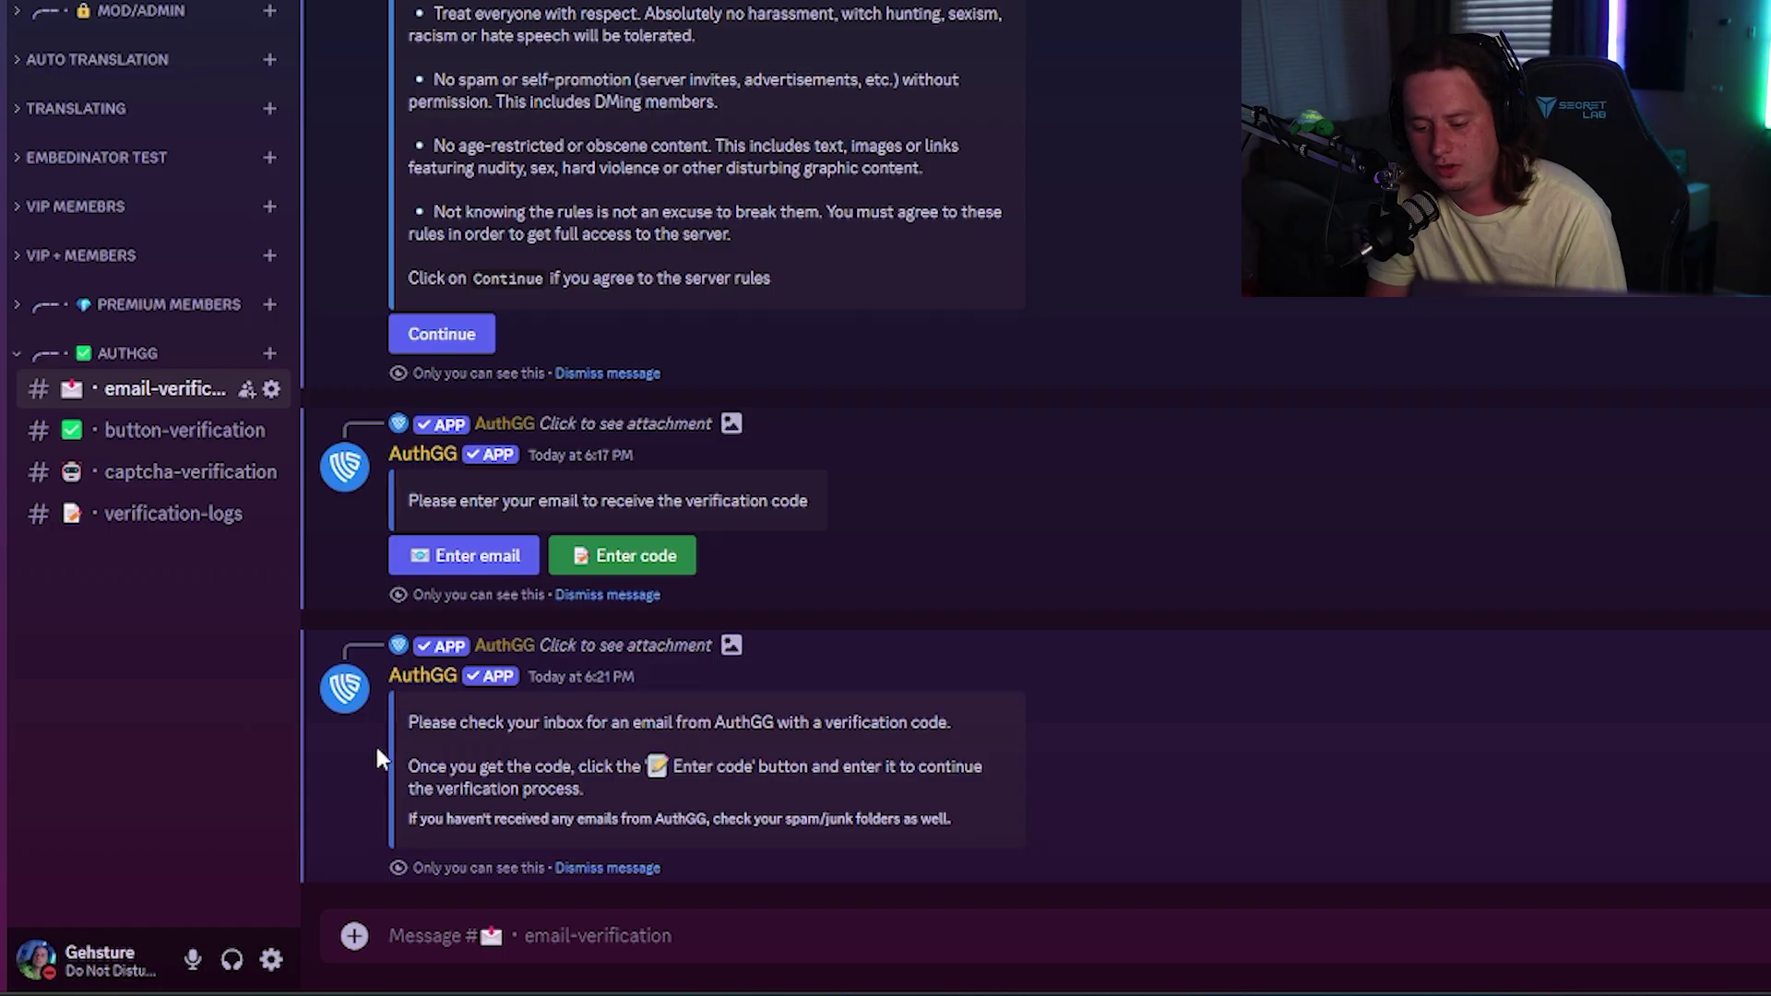
{"action": "left_click_drag", "start_coordinate": [413, 726], "coordinate": [798, 795]}
{"action": "left_click", "coordinate": [799, 804]}
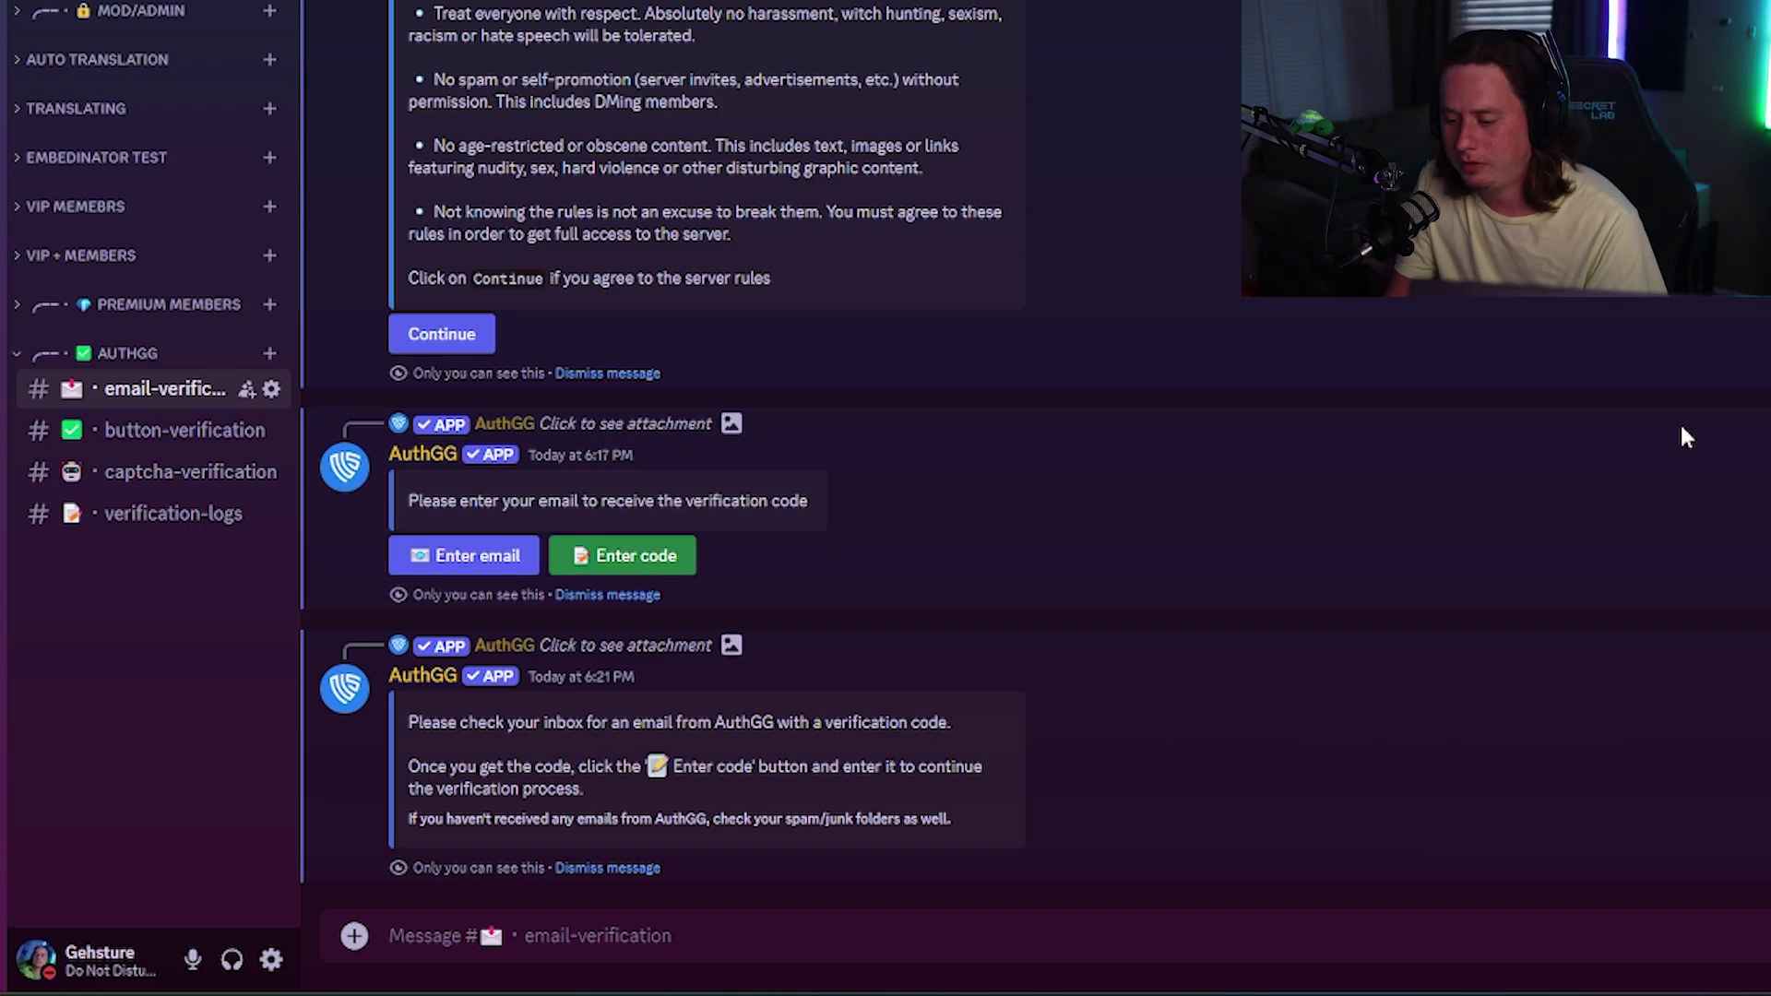
Paste the emailed verification code into AuthGG's code form and submit it
{"action": "left_click", "coordinate": [646, 569]}
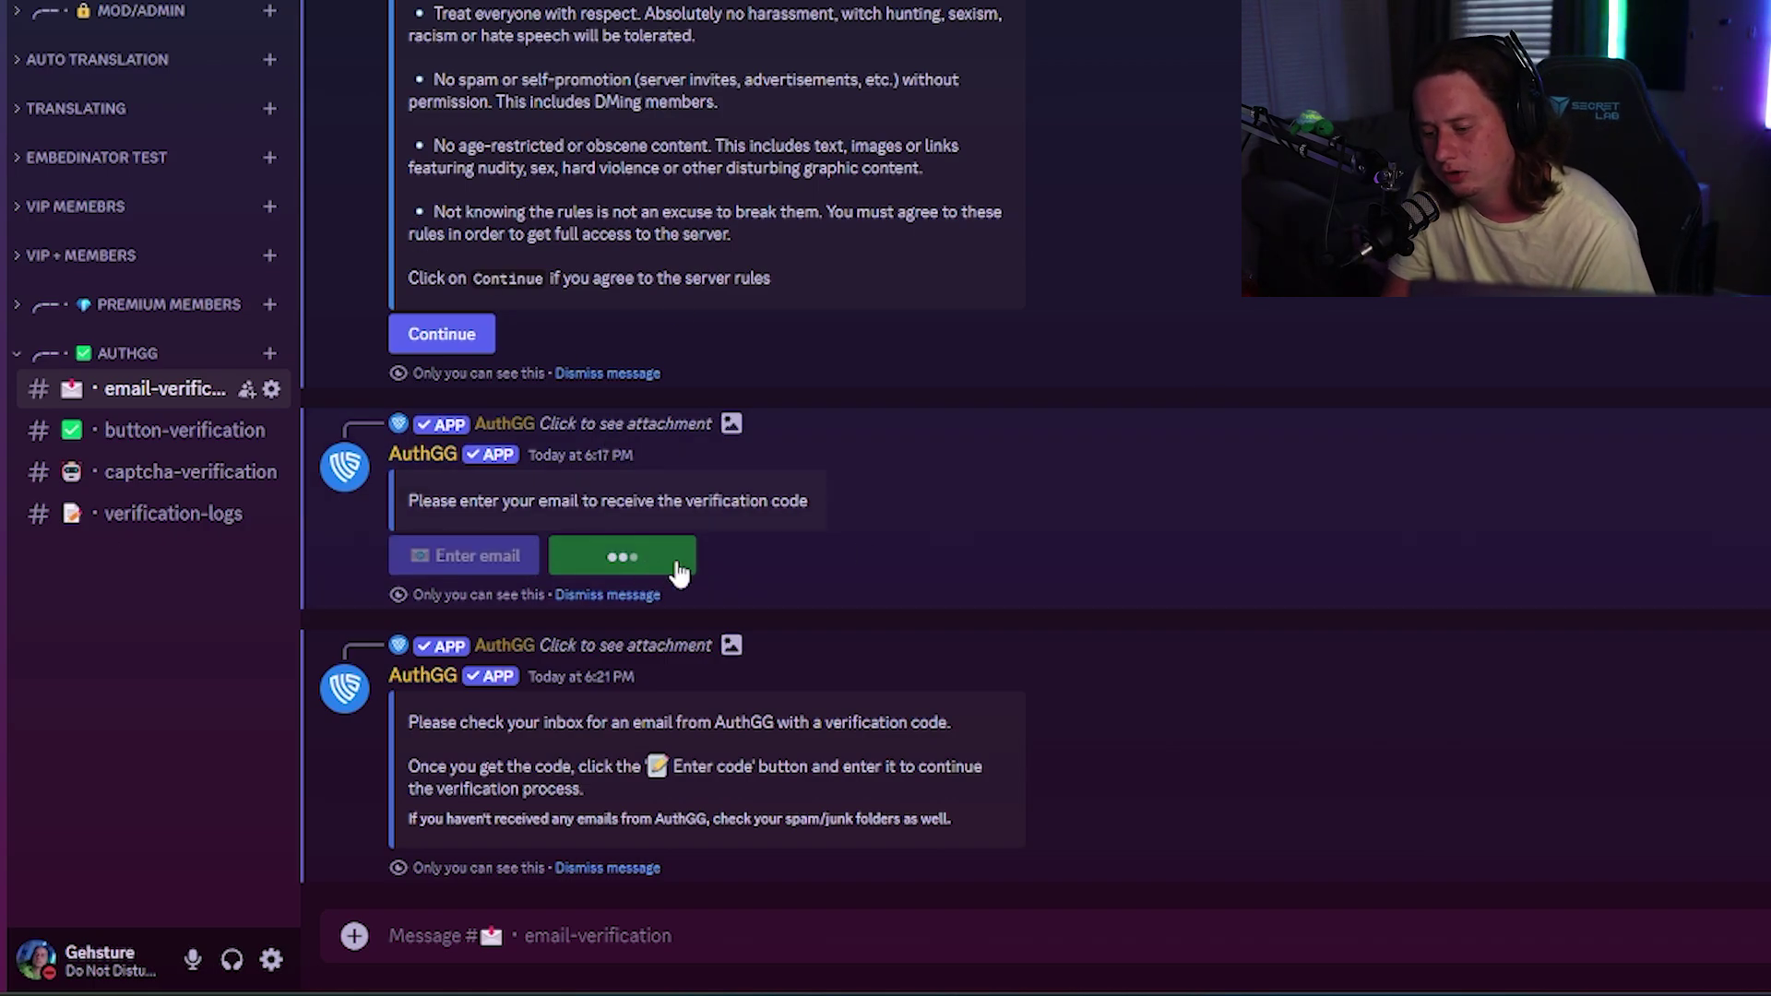
{"action": "key", "text": "ctrl+v"}
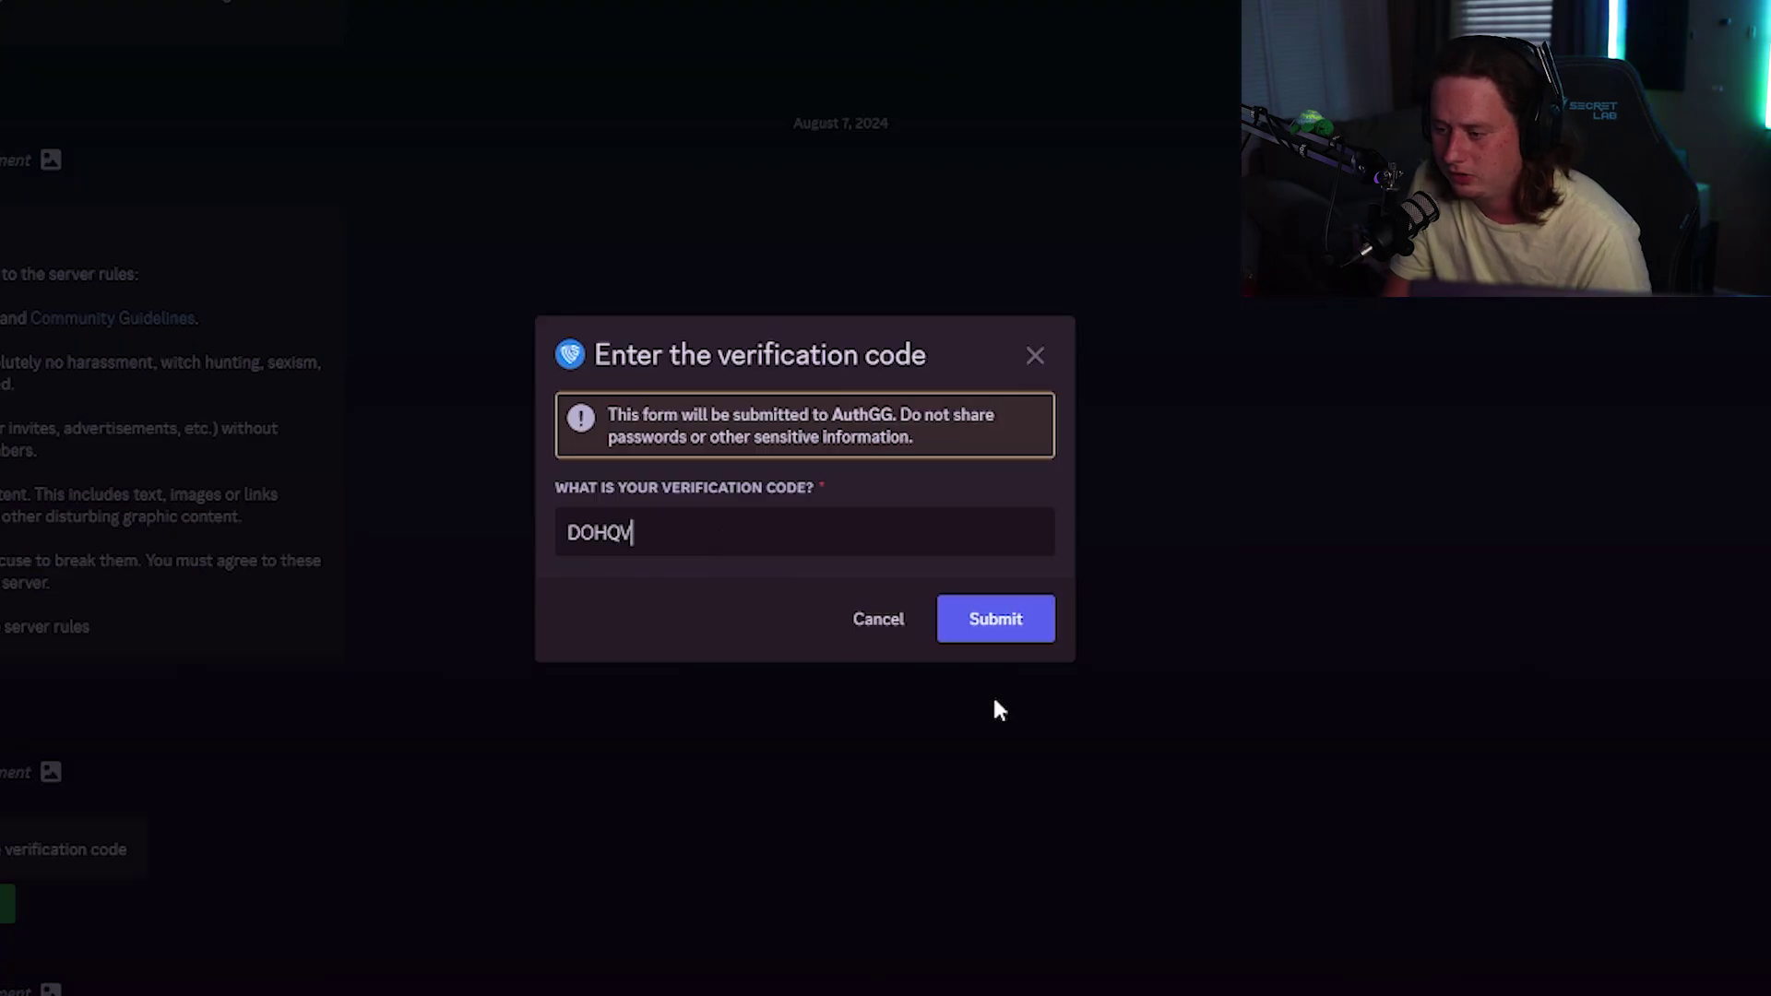
{"action": "left_click", "coordinate": [1005, 623]}
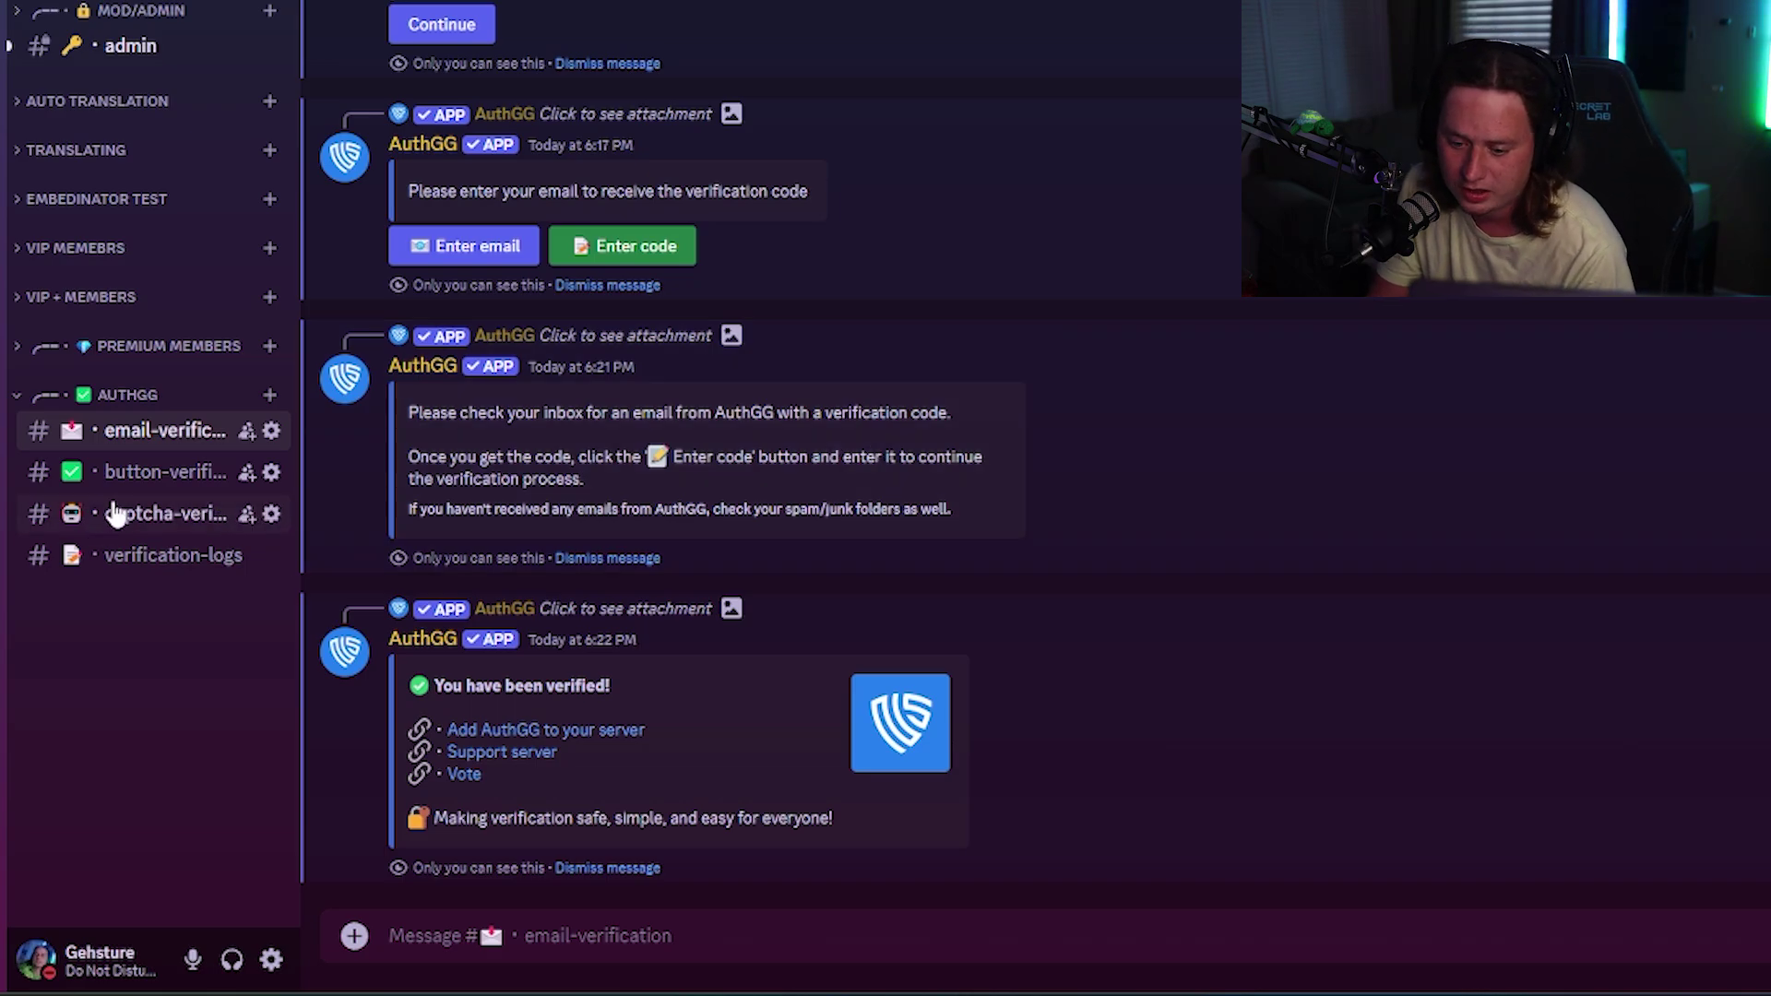
Complete the simple verification in the button-verification channel, agreeing to the server rules
{"action": "left_click", "coordinate": [172, 470]}
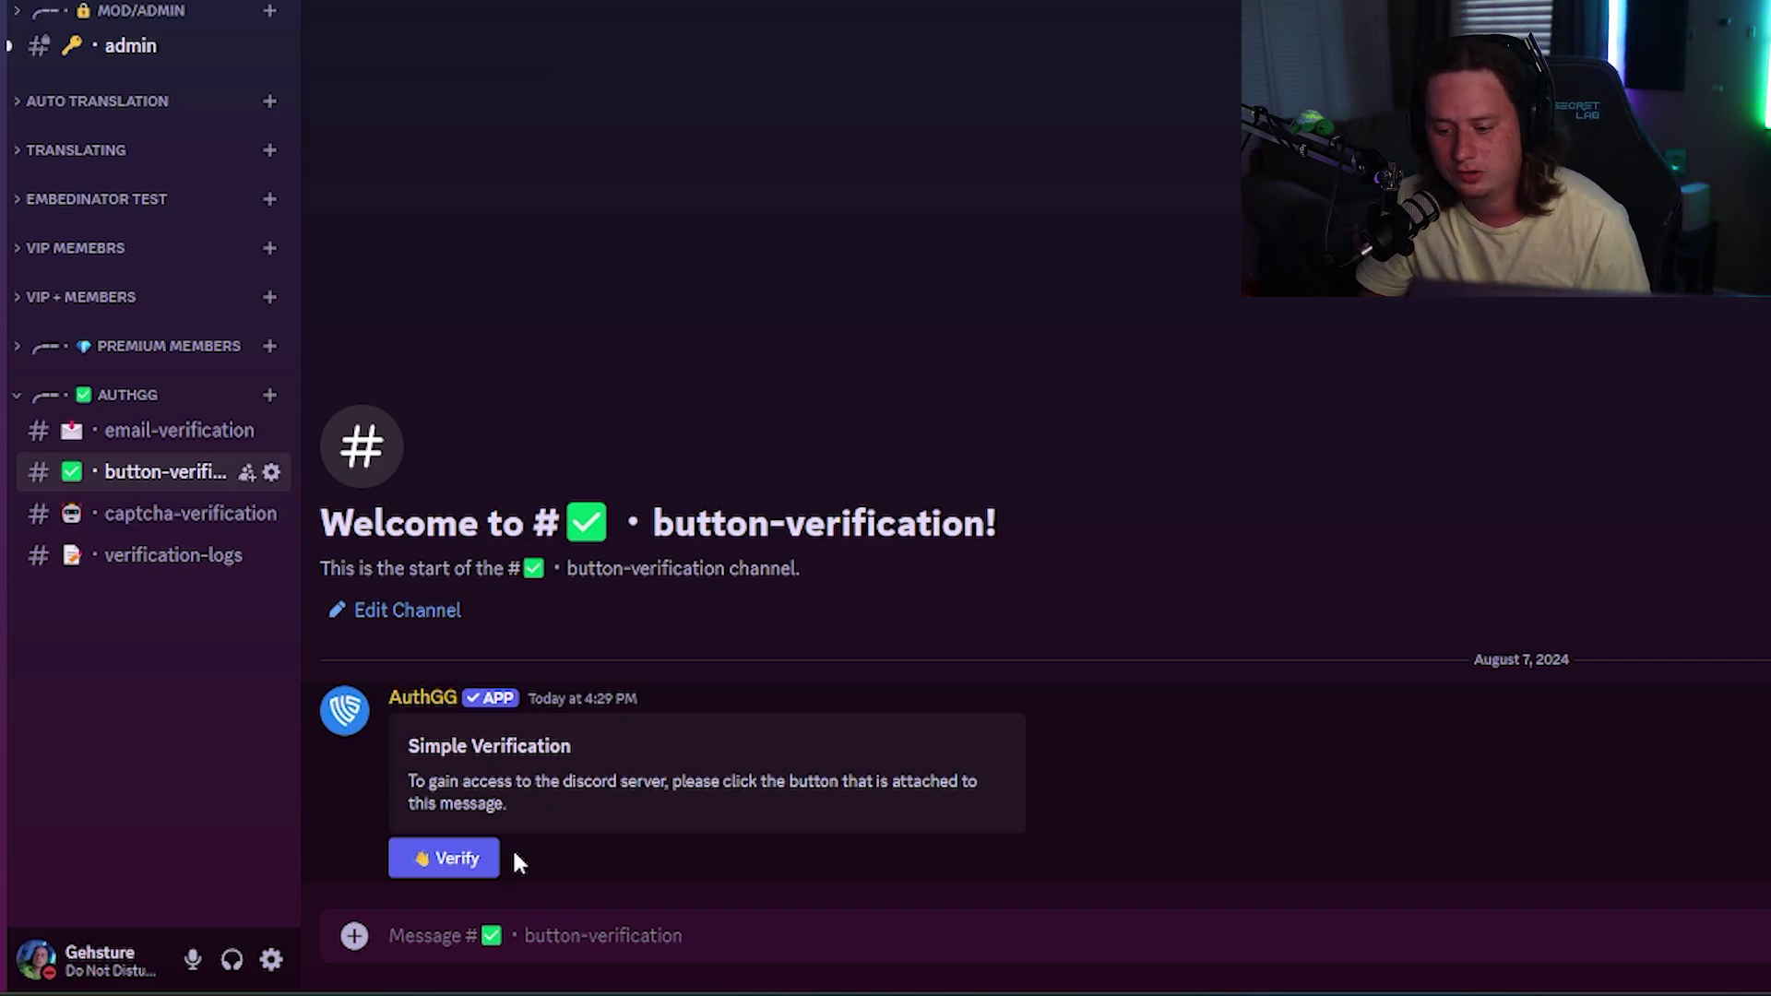
{"action": "left_click", "coordinate": [480, 862]}
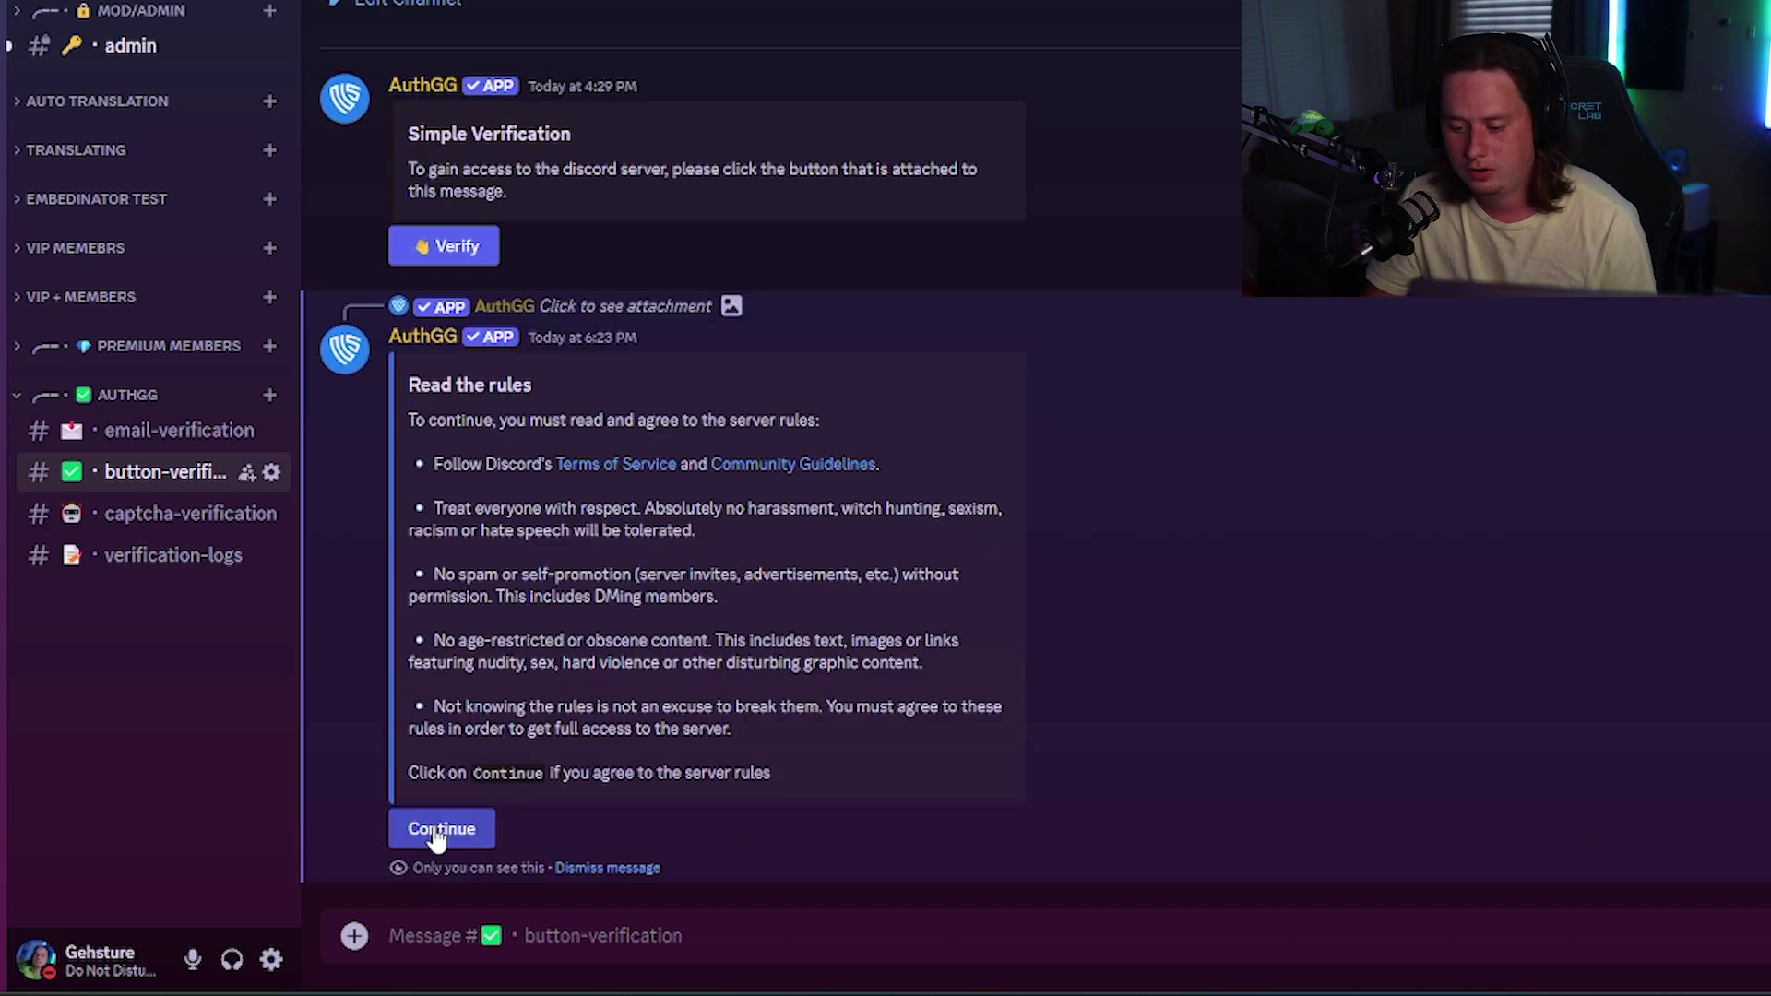
{"action": "left_click", "coordinate": [441, 829]}
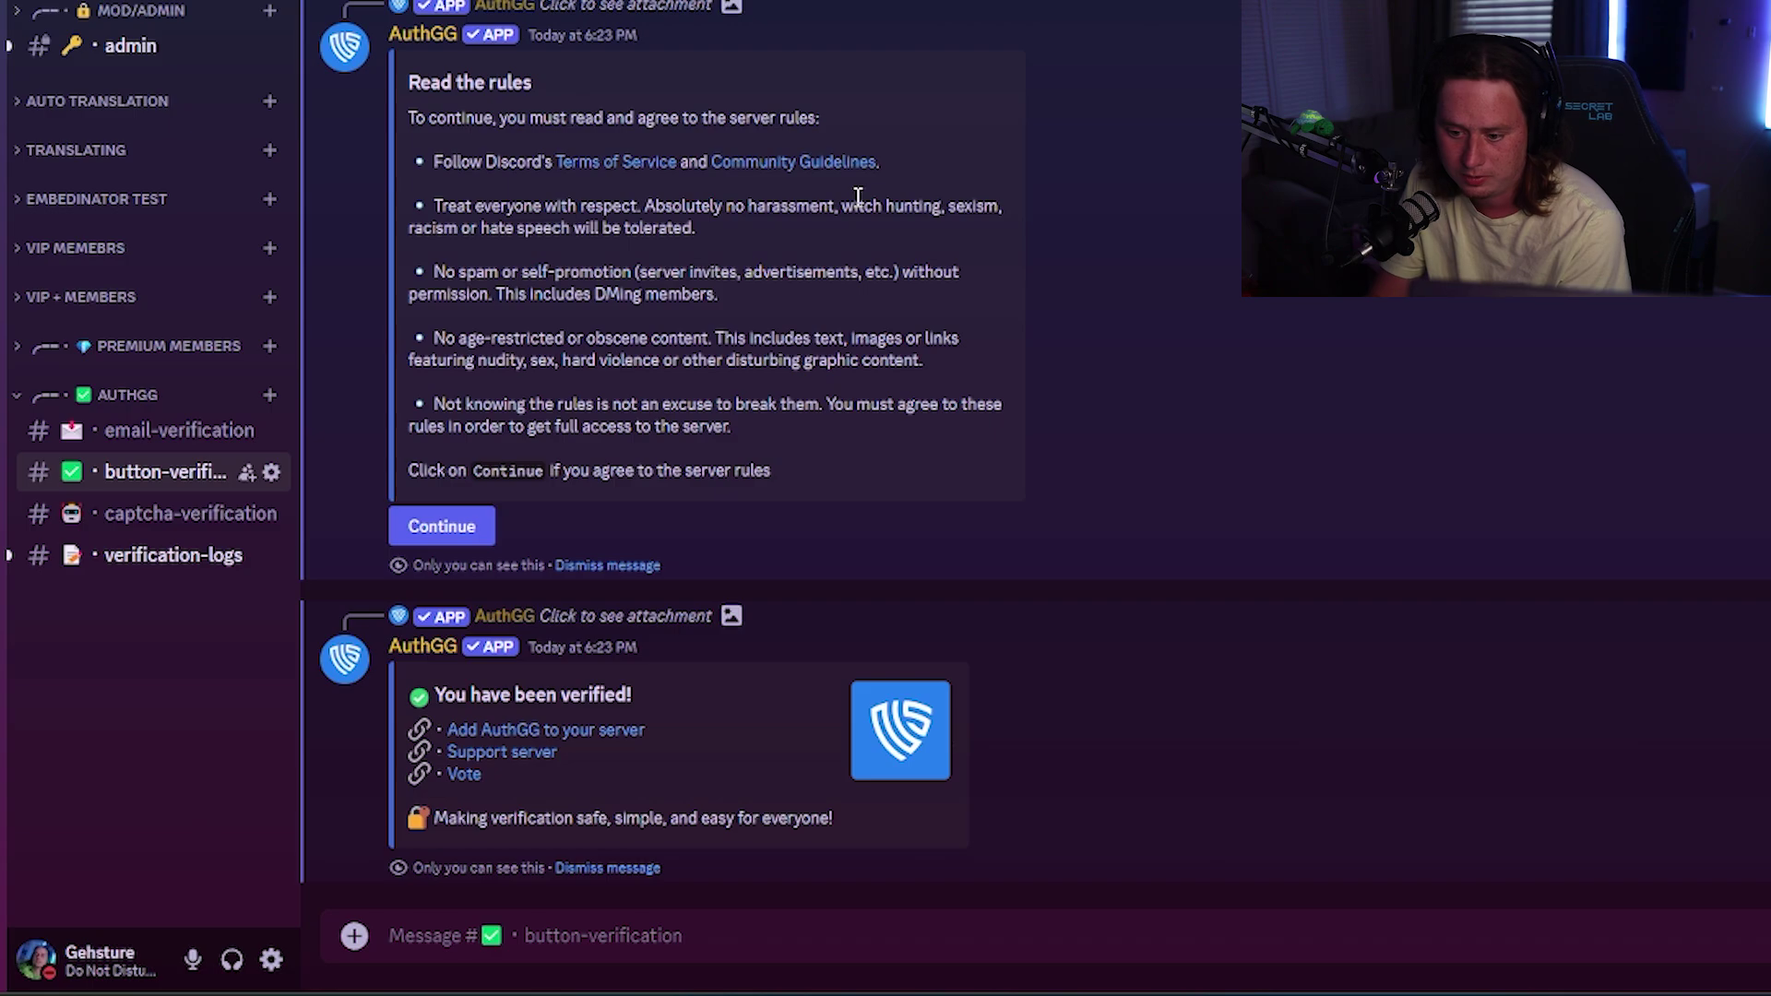
Complete the verification in the captcha-verification channel, agreeing to the rules and choosing the text that matches the captcha image
{"action": "left_click", "coordinate": [168, 509]}
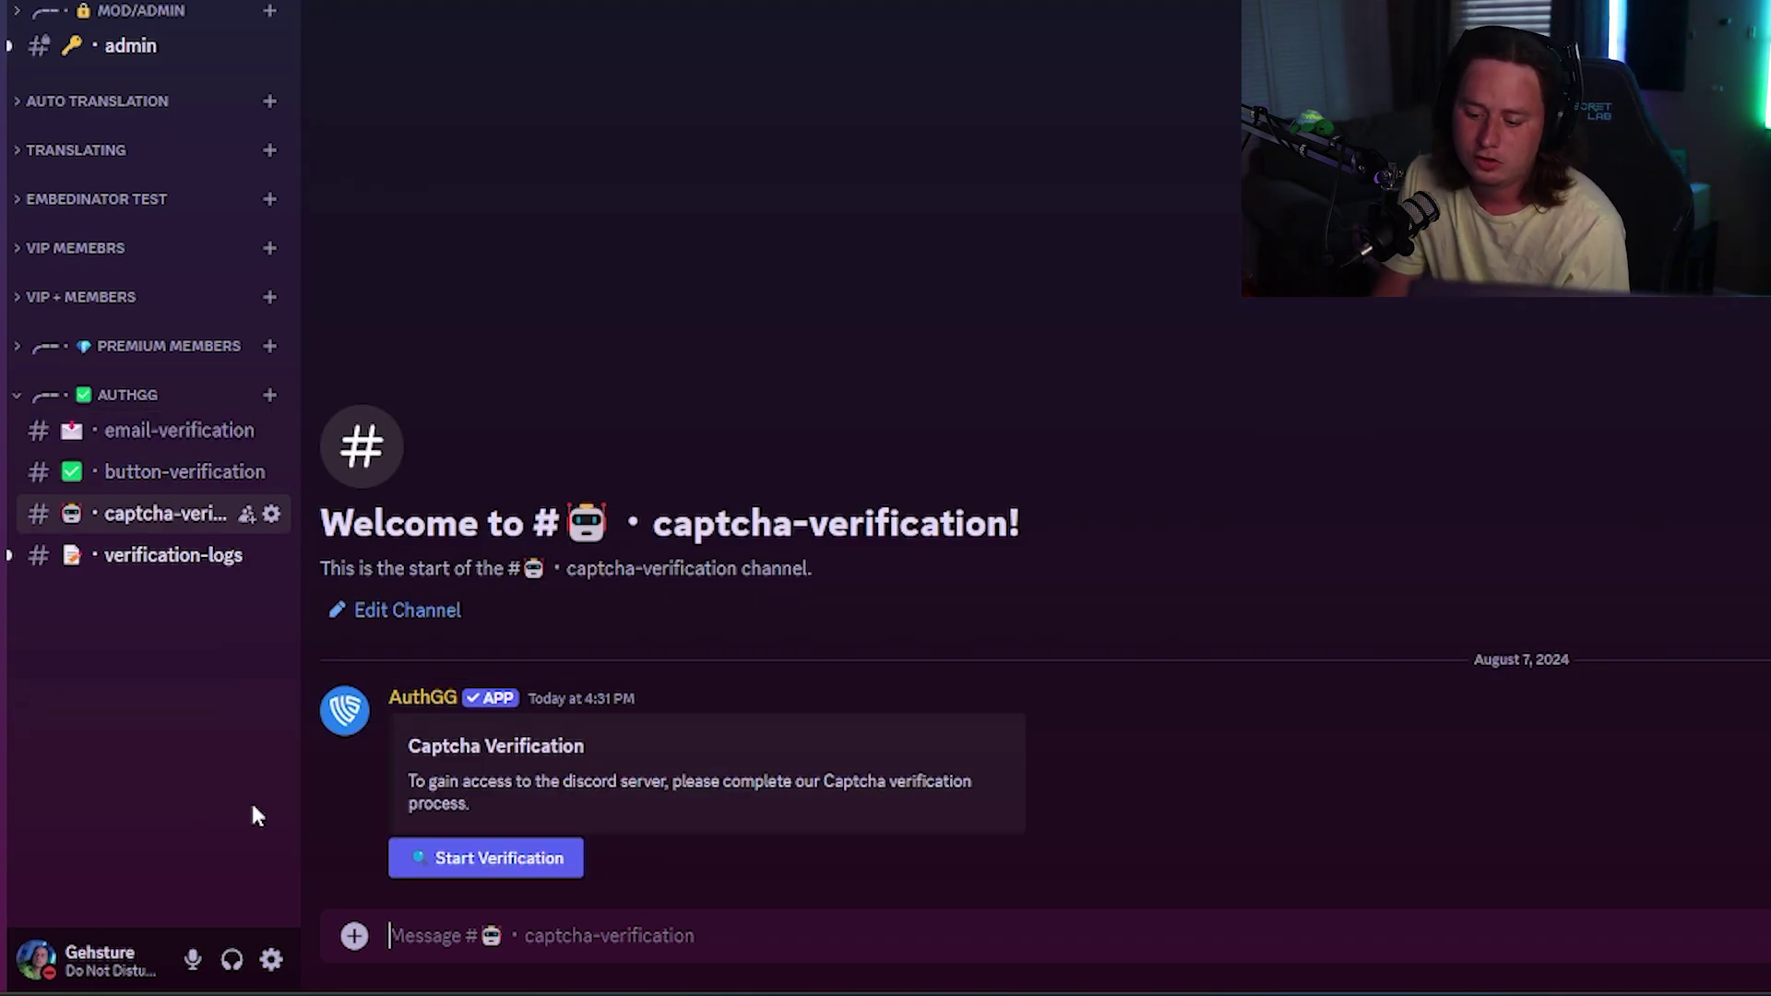
{"action": "left_click", "coordinate": [547, 867]}
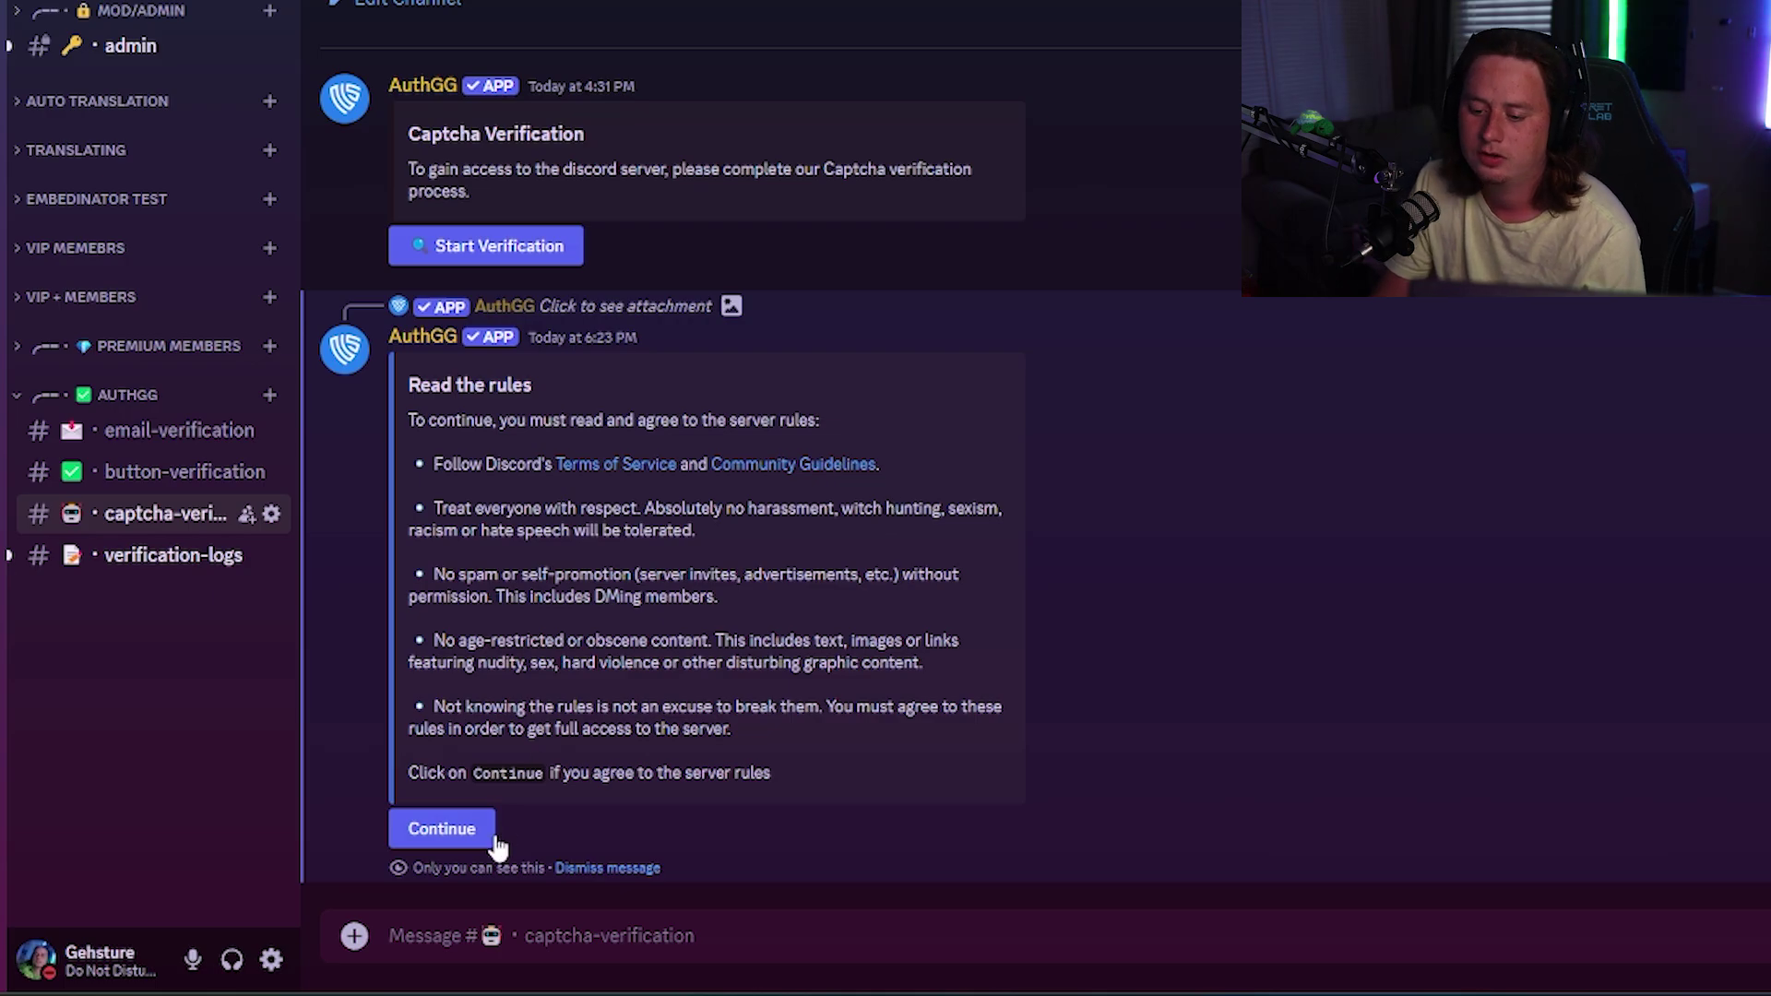
{"action": "left_click", "coordinate": [462, 833]}
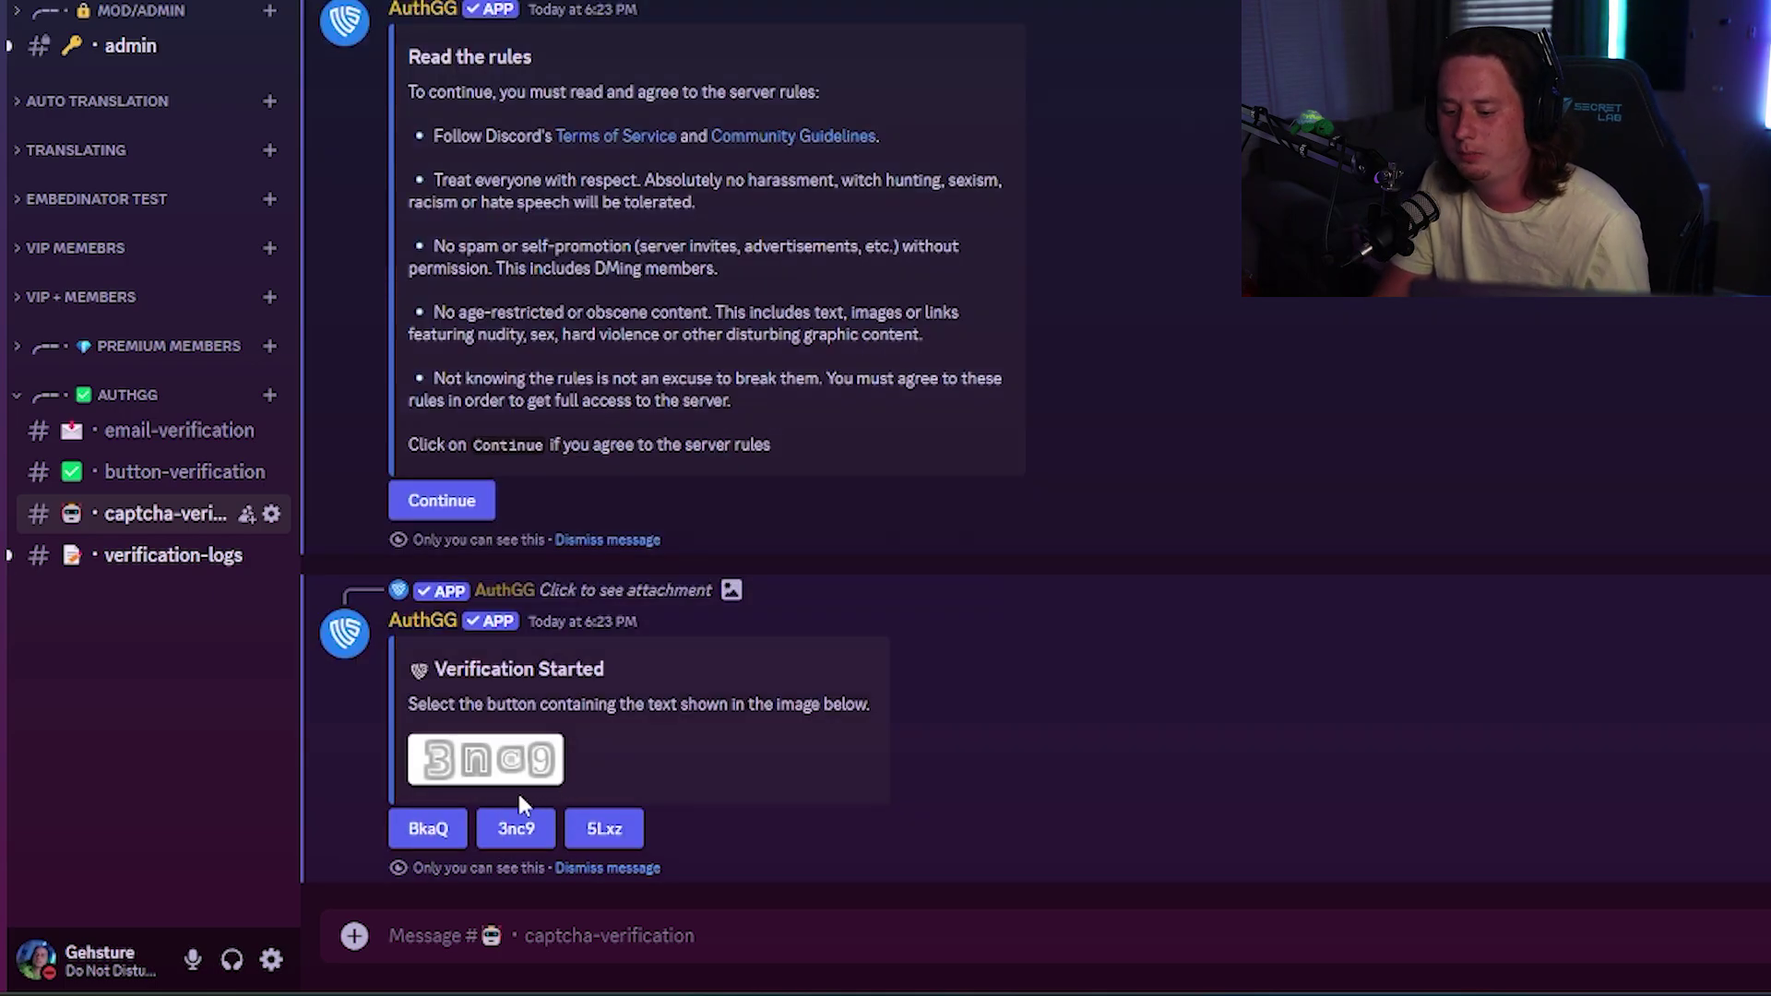
{"action": "left_click", "coordinate": [533, 842]}
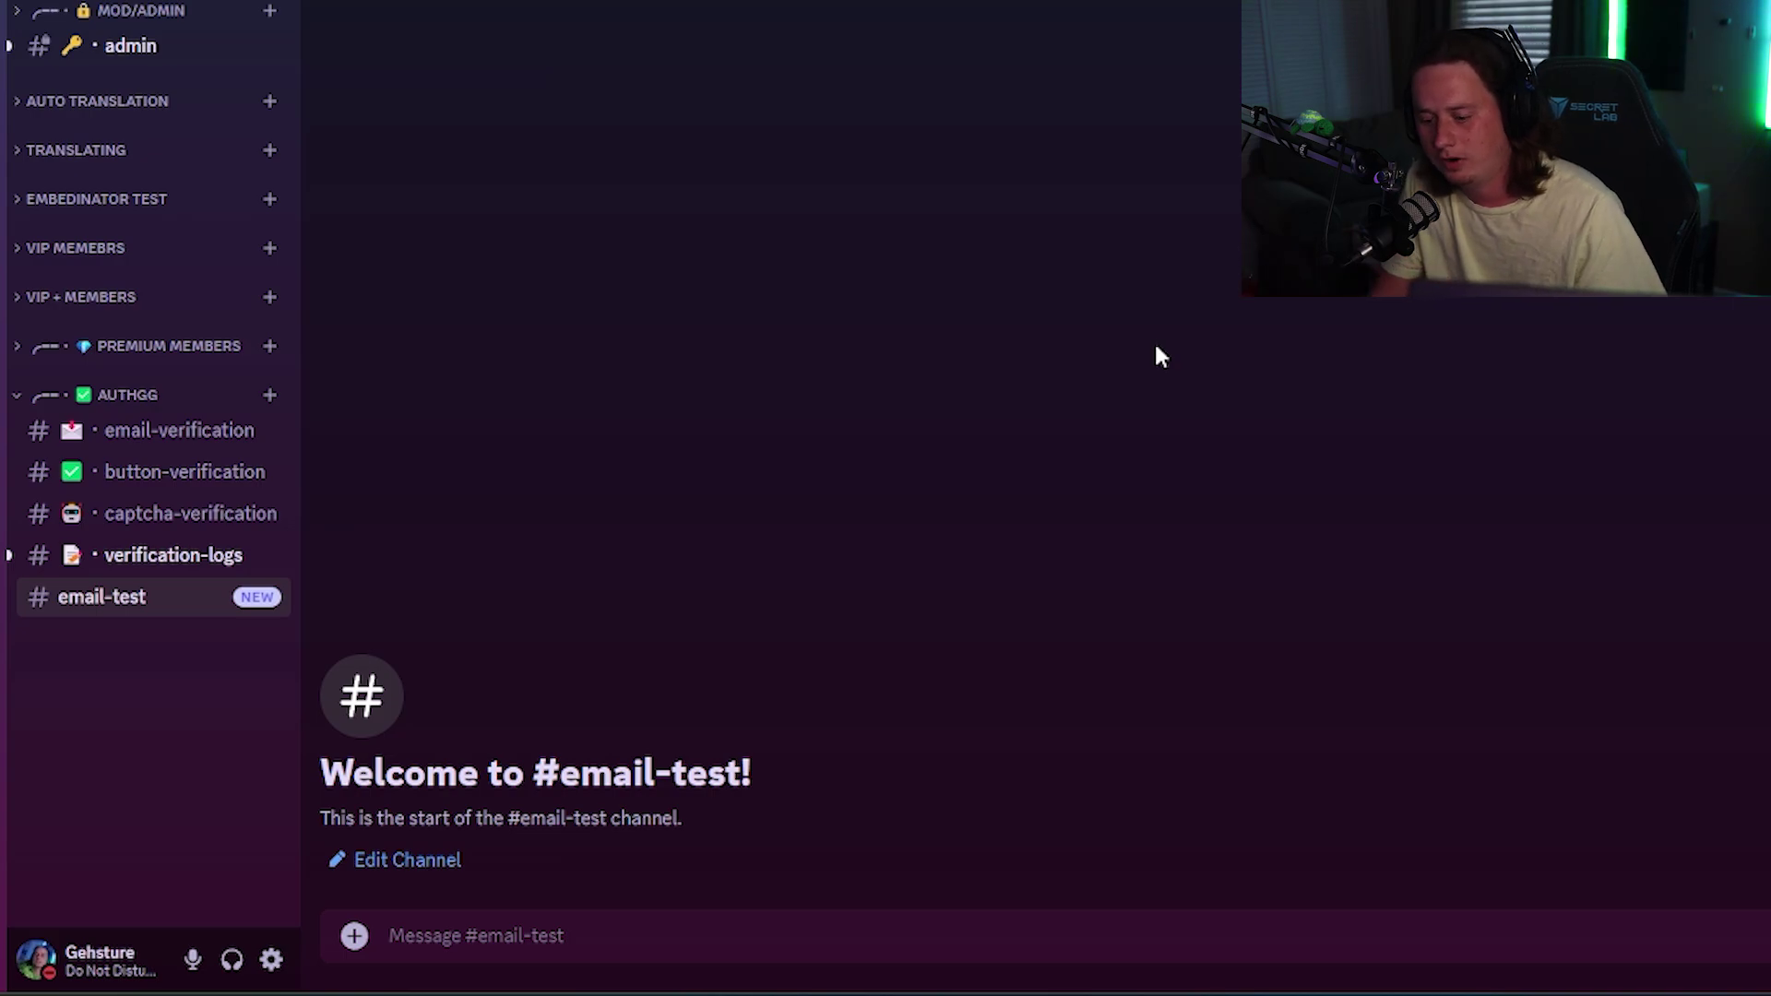
Begin the /setup email-verification command in the email-test channel and choose email-test as the verification channel
{"action": "left_click", "coordinate": [951, 922]}
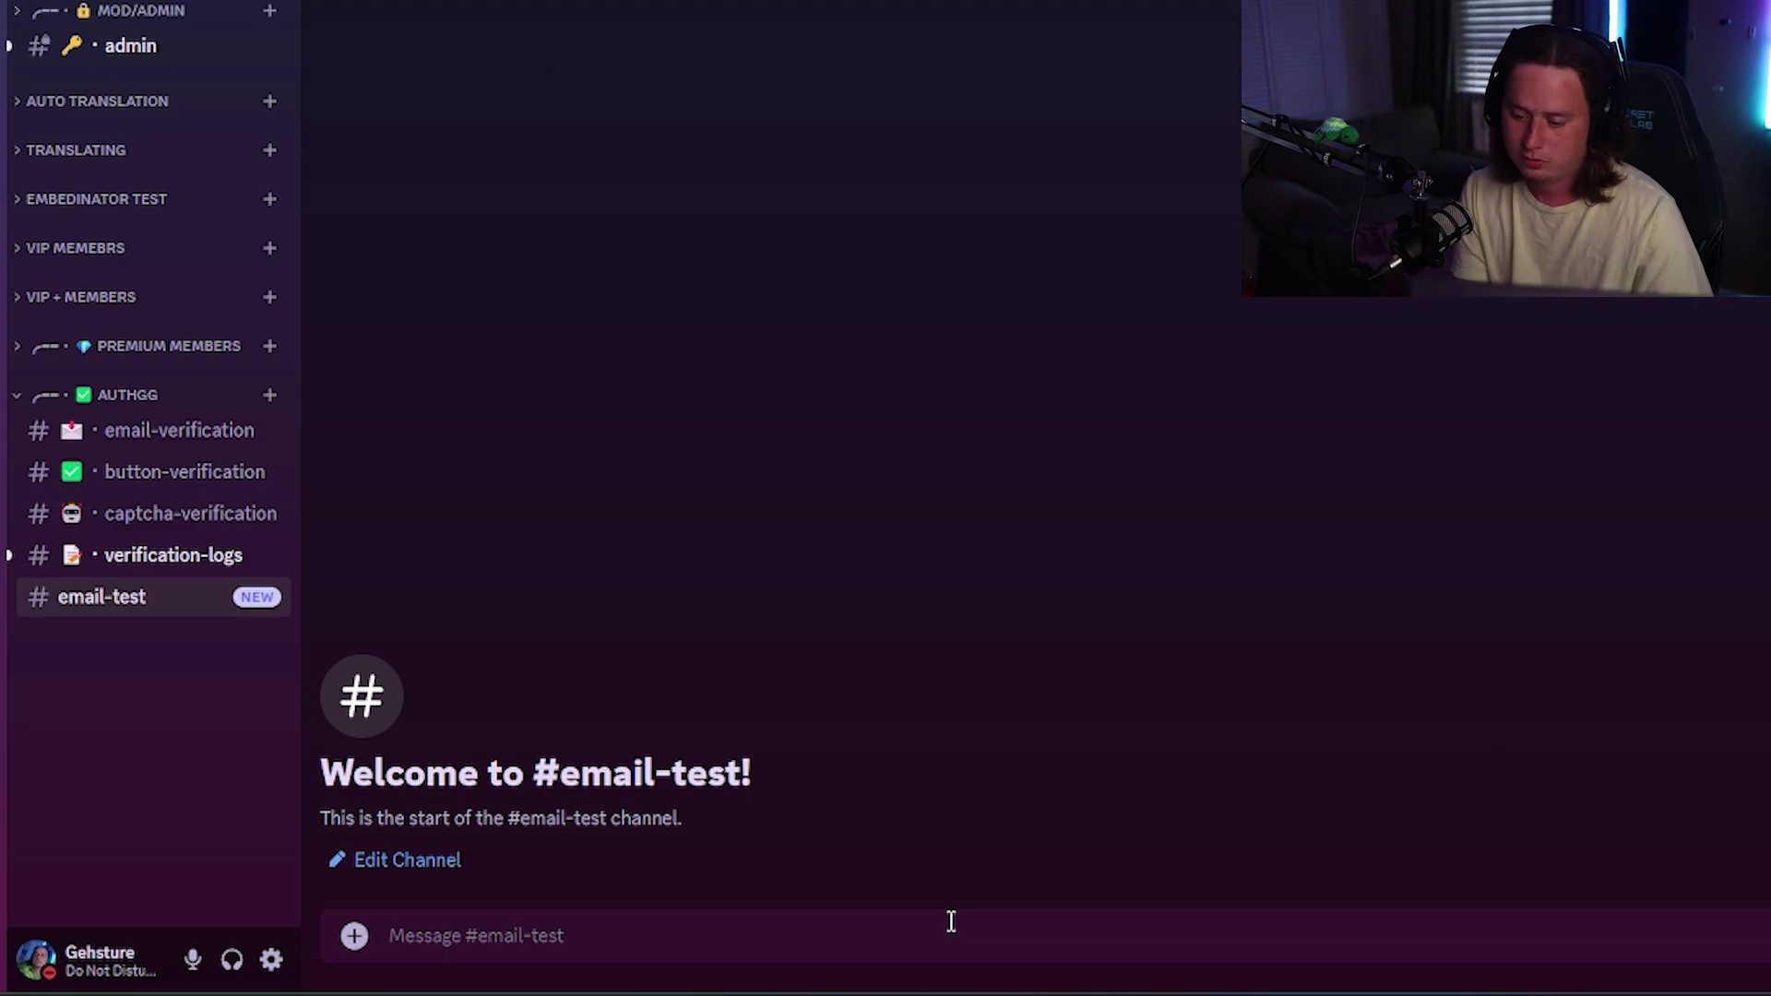
{"action": "type", "text": "/"}
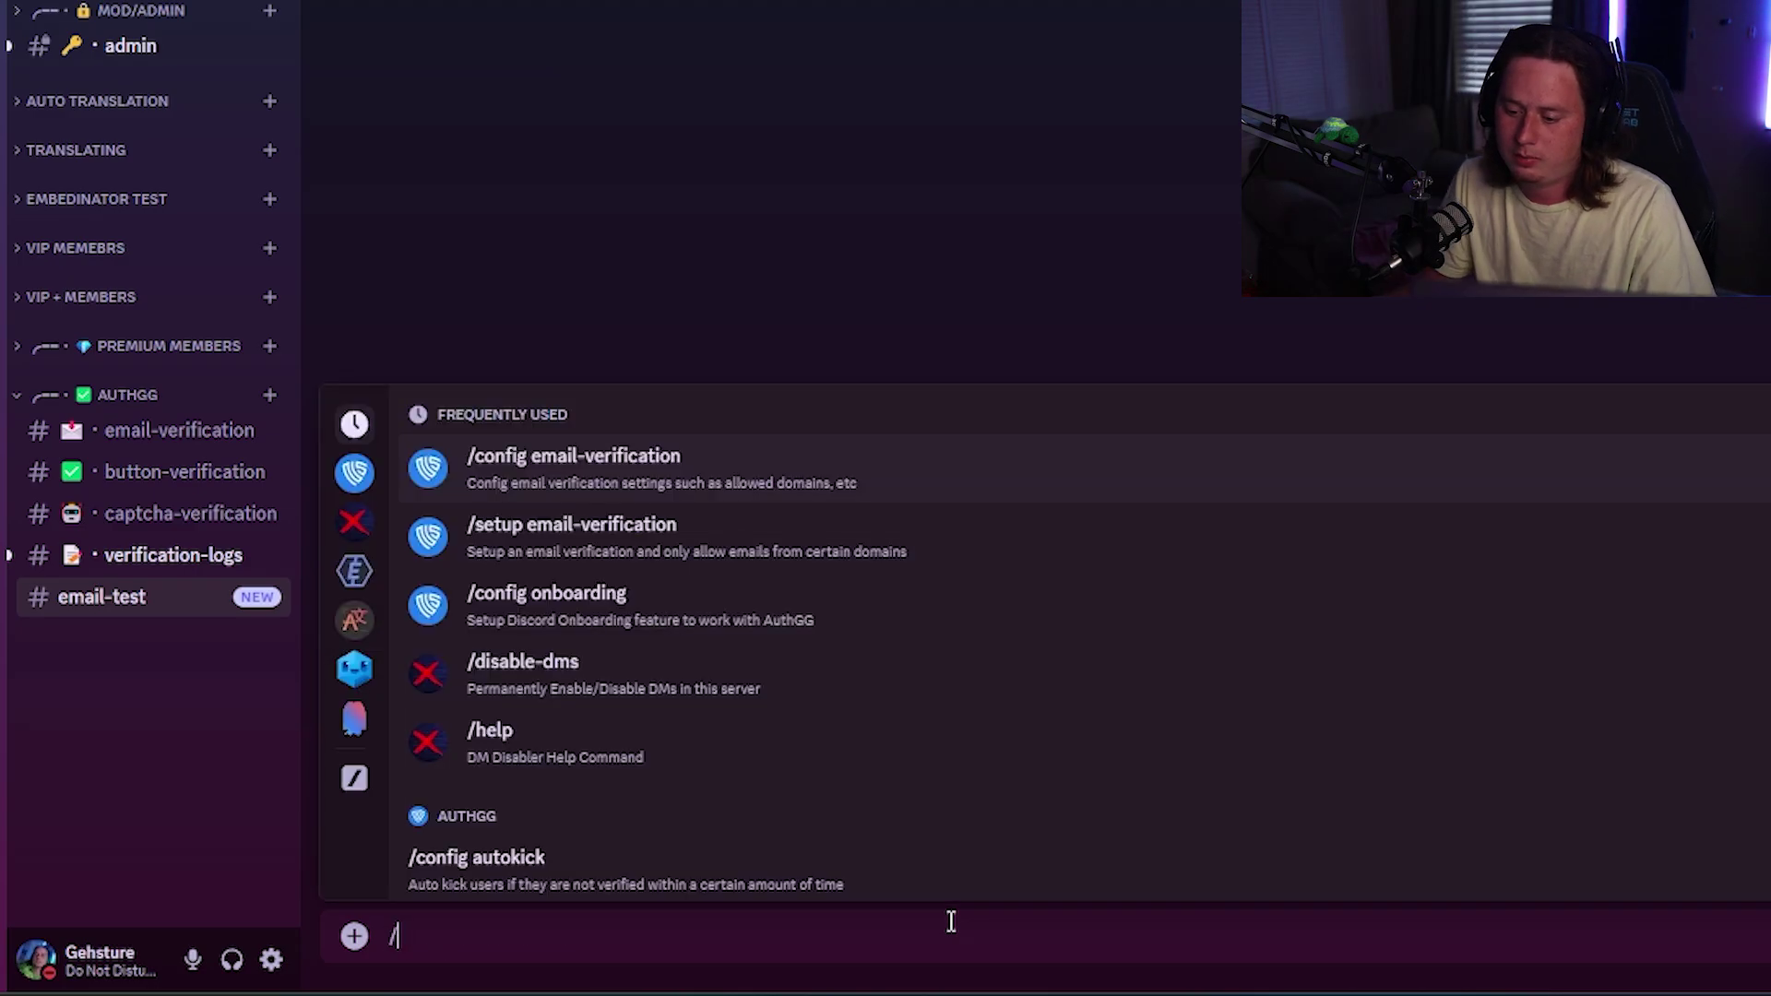
{"action": "left_click", "coordinate": [650, 551]}
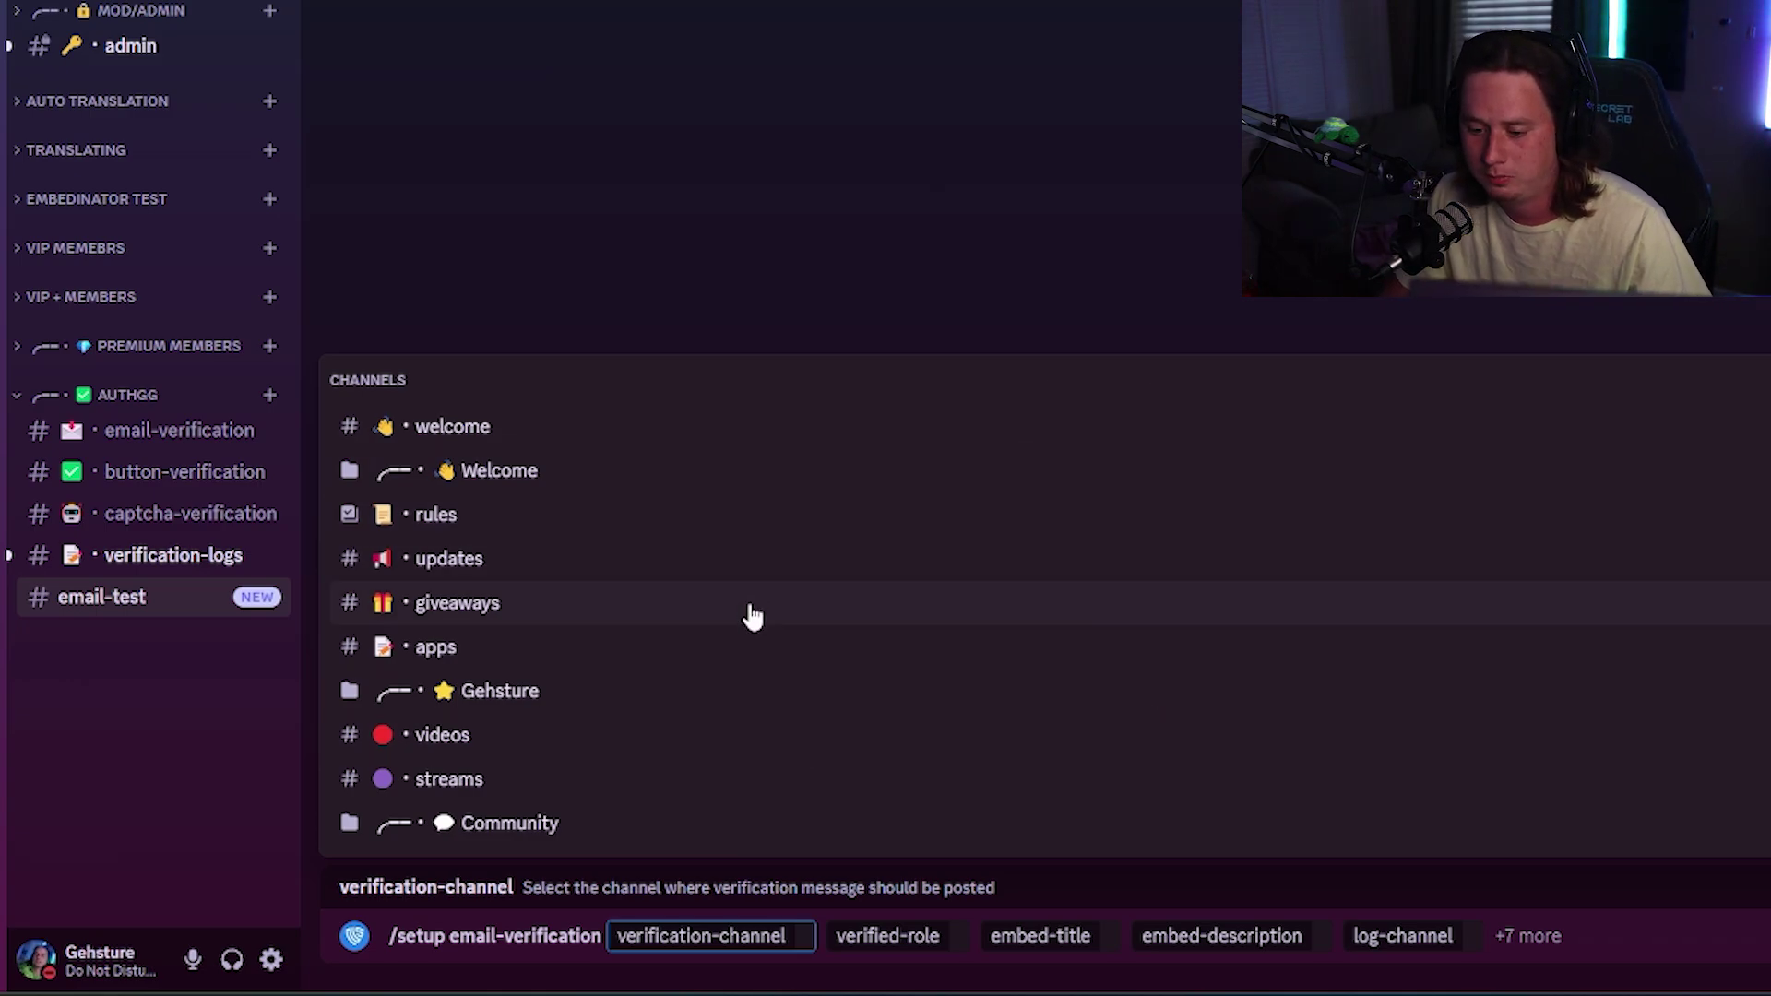
{"action": "type", "text": "emai"}
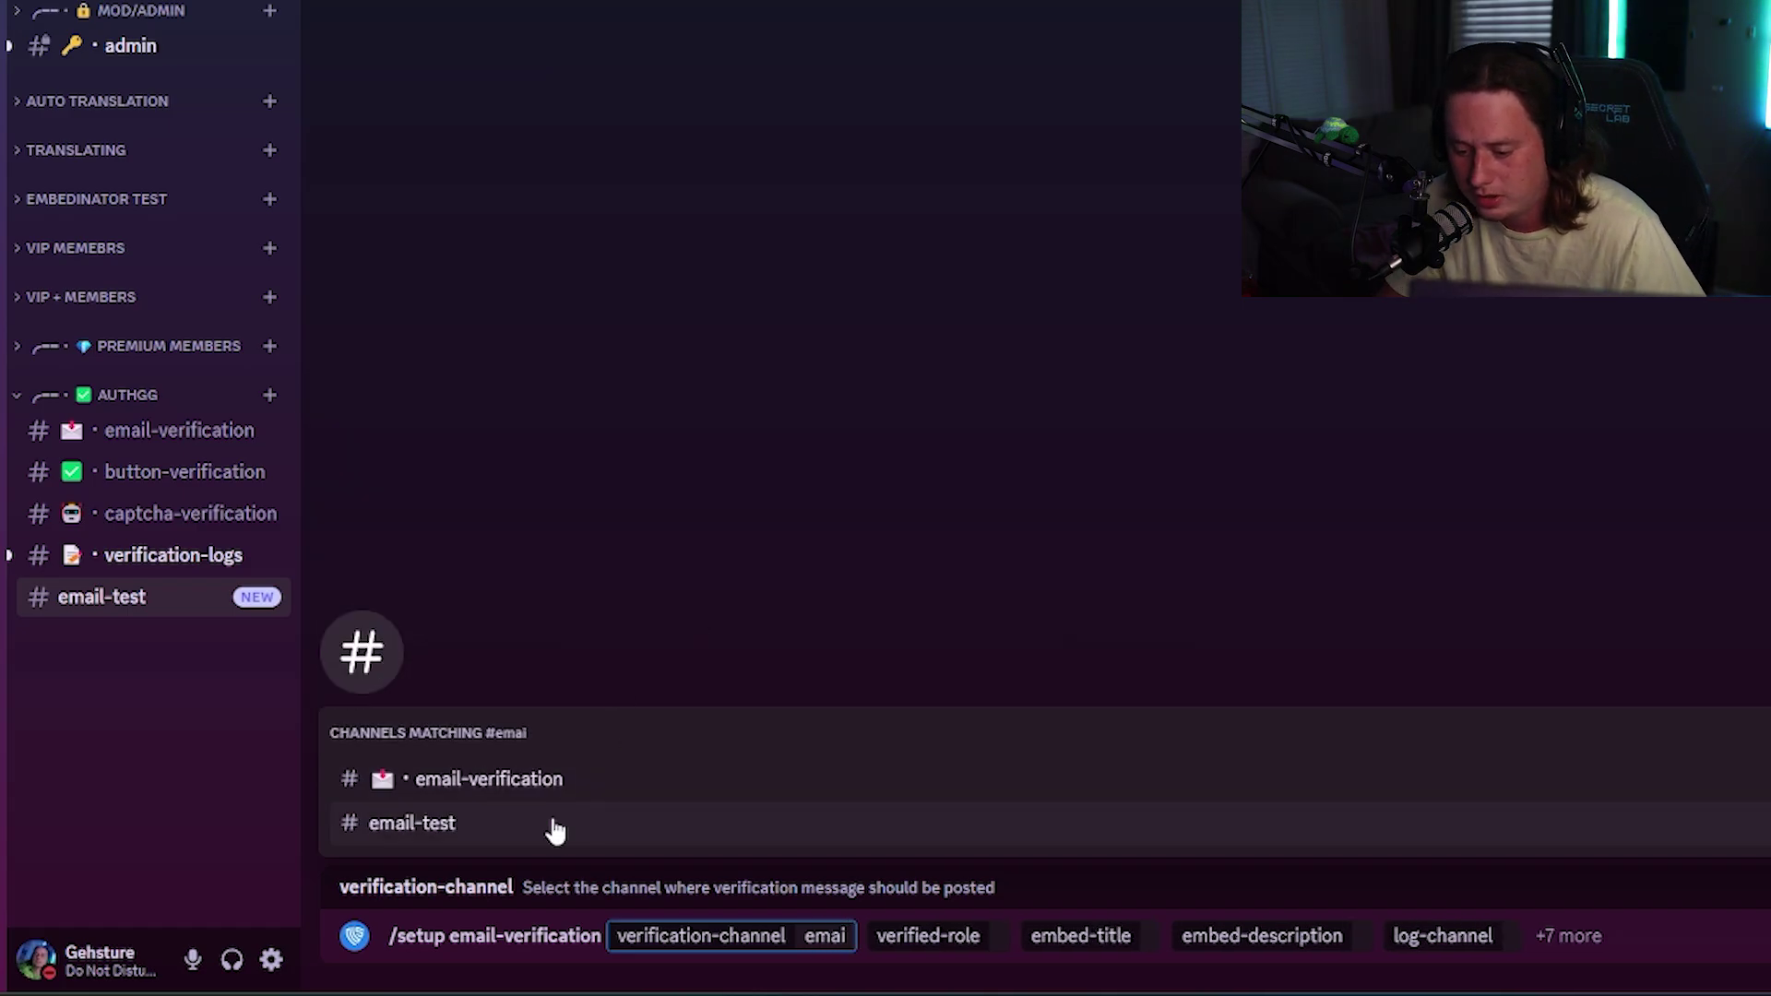
{"action": "left_click", "coordinate": [535, 840]}
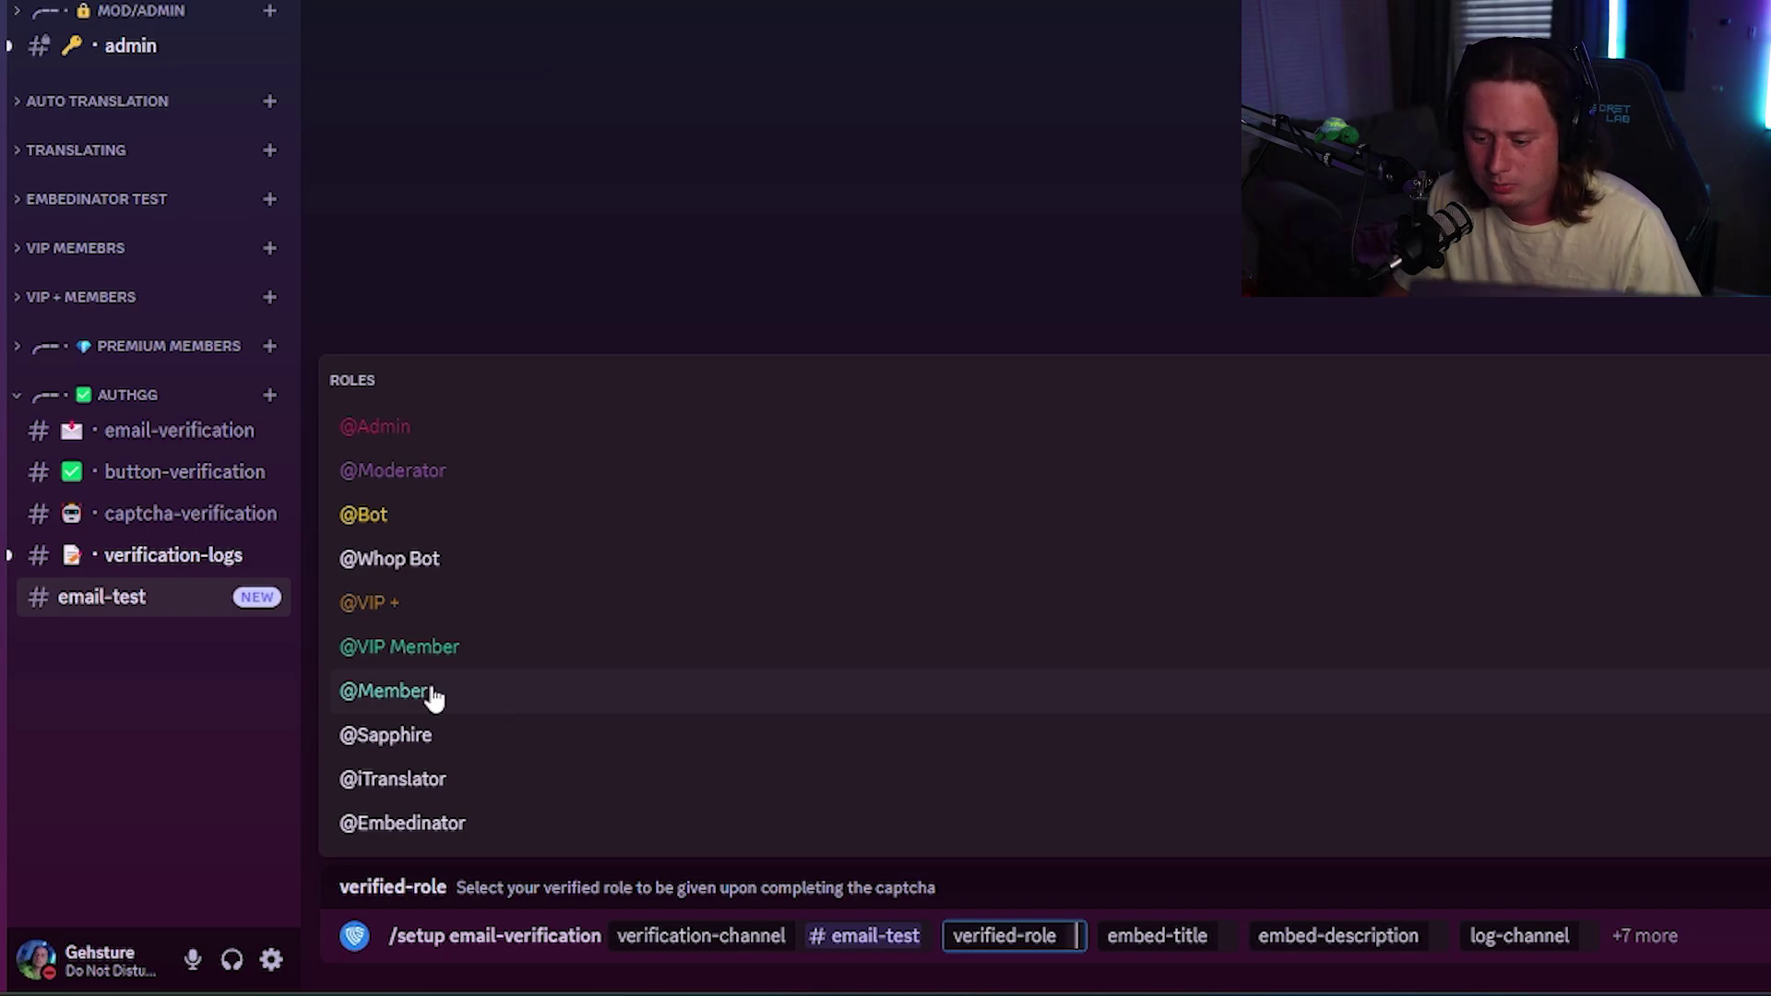
{"action": "left_click", "coordinate": [433, 706]}
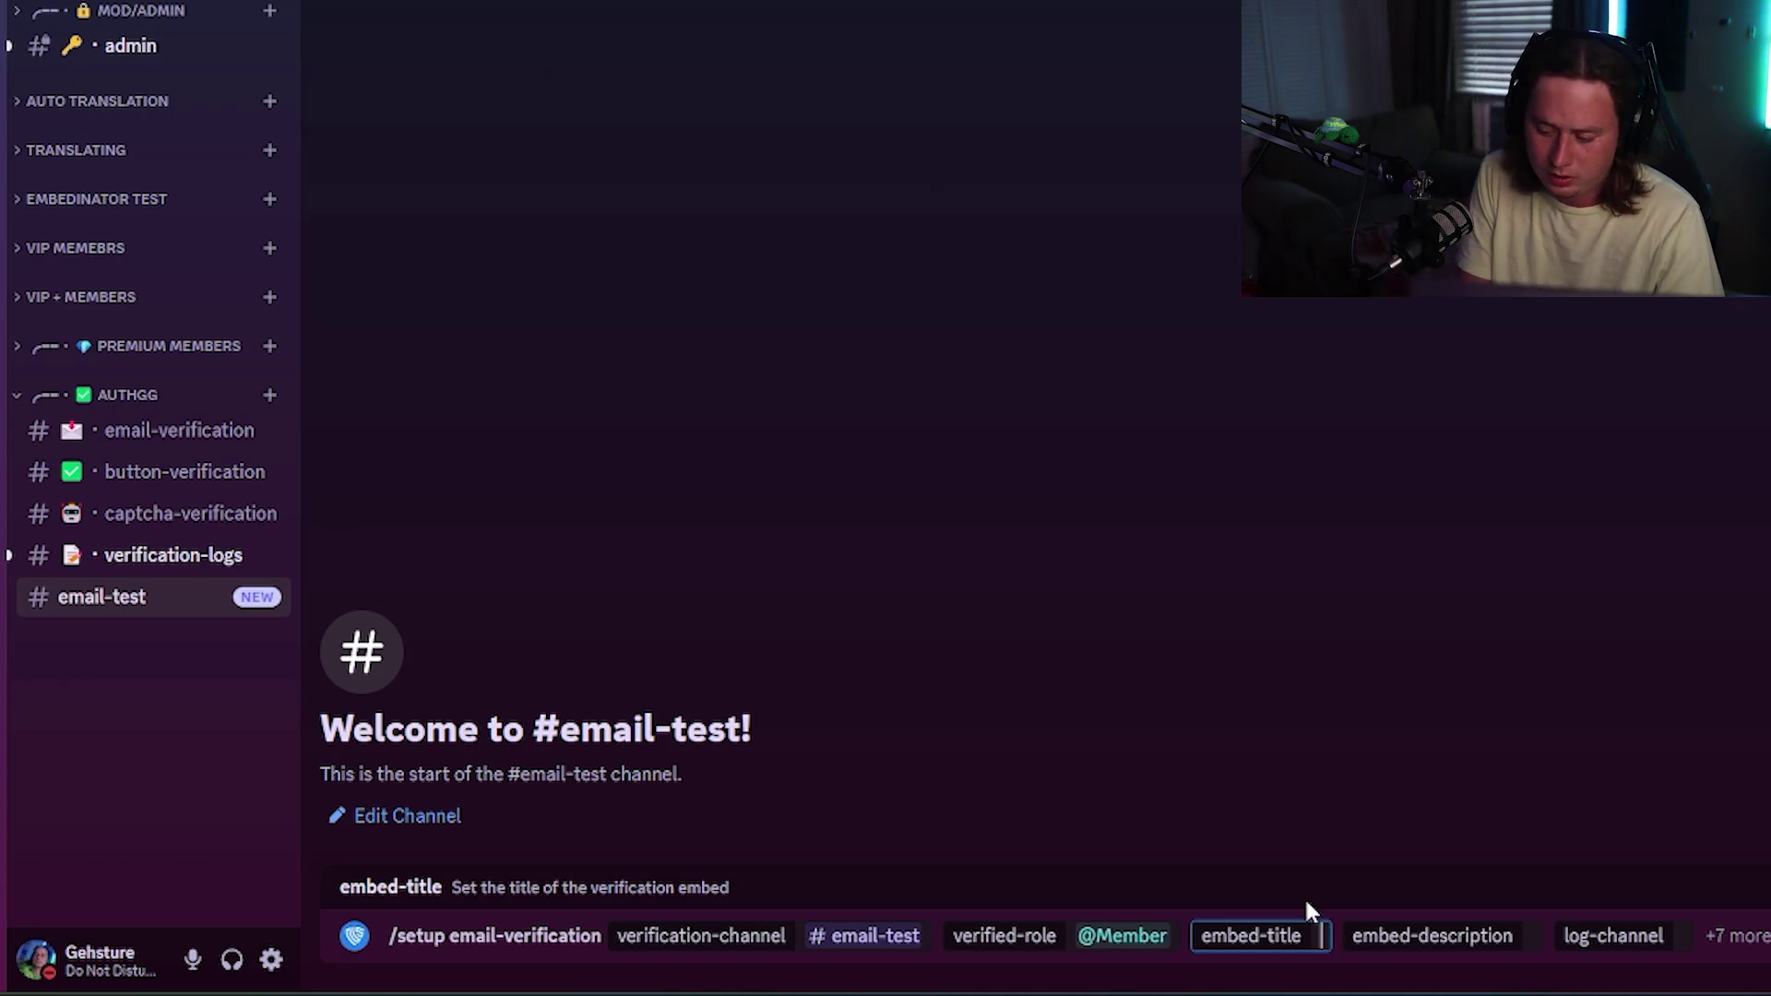
{"action": "type", "text": "Email Verification"}
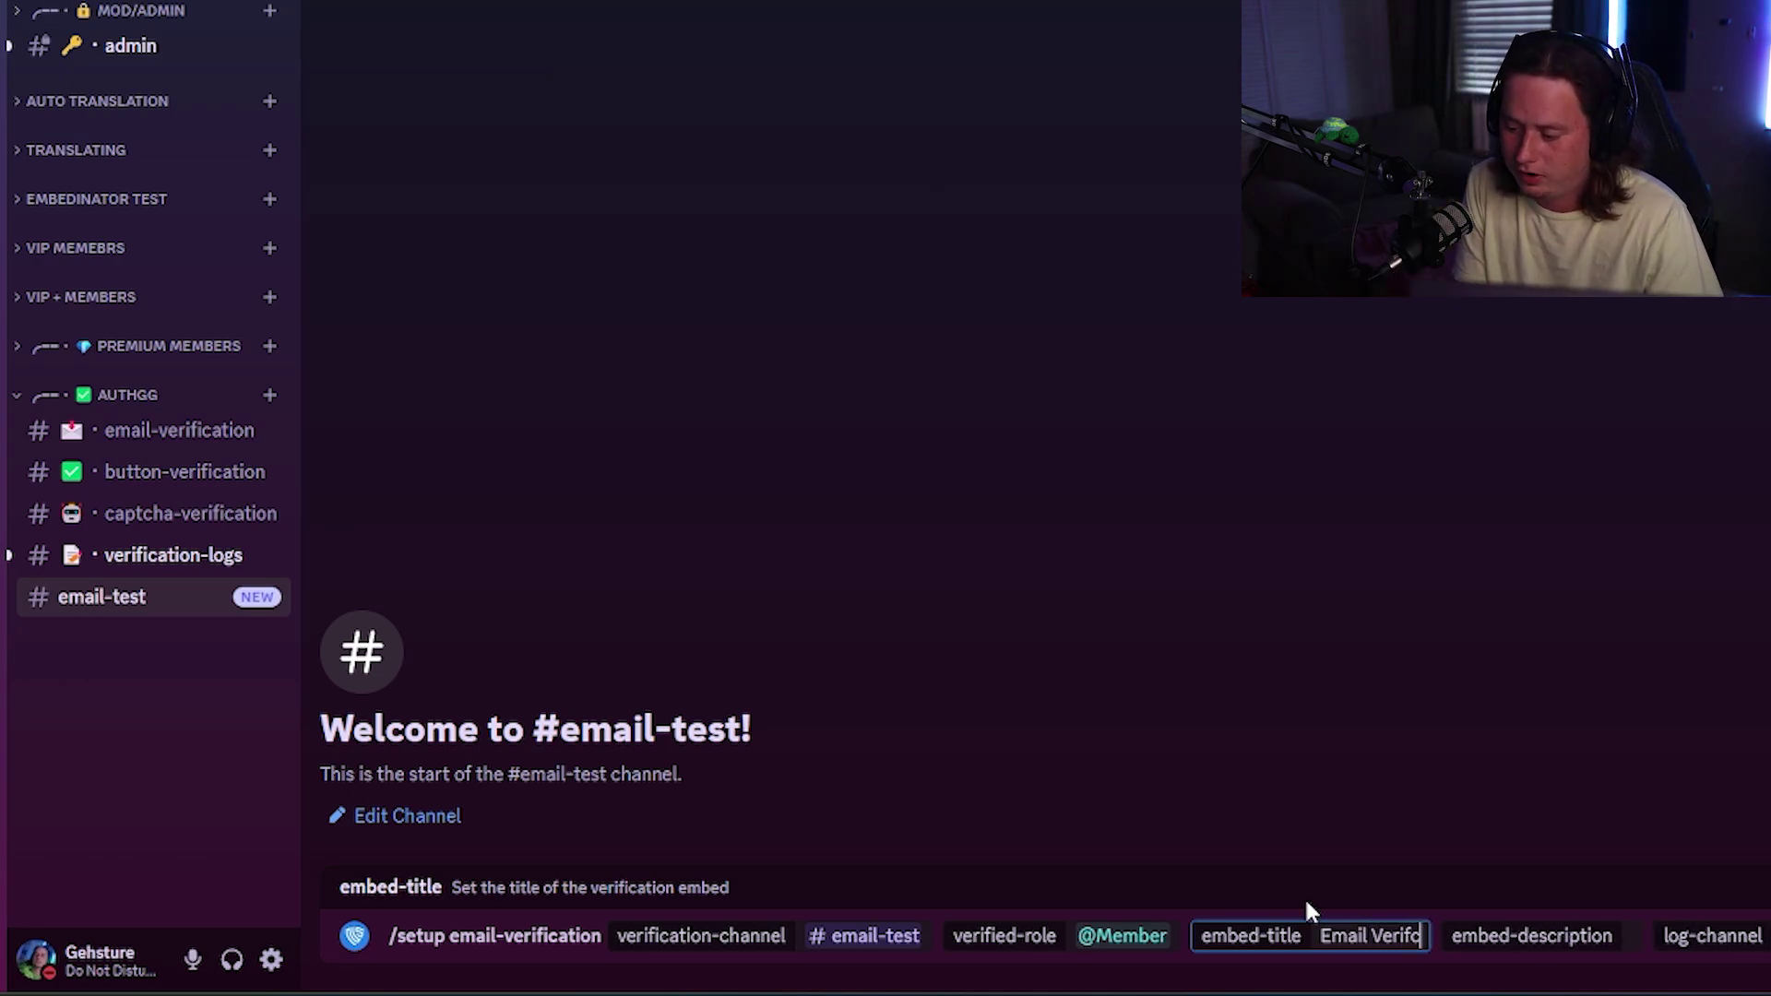
{"action": "left_click", "coordinate": [1671, 920]}
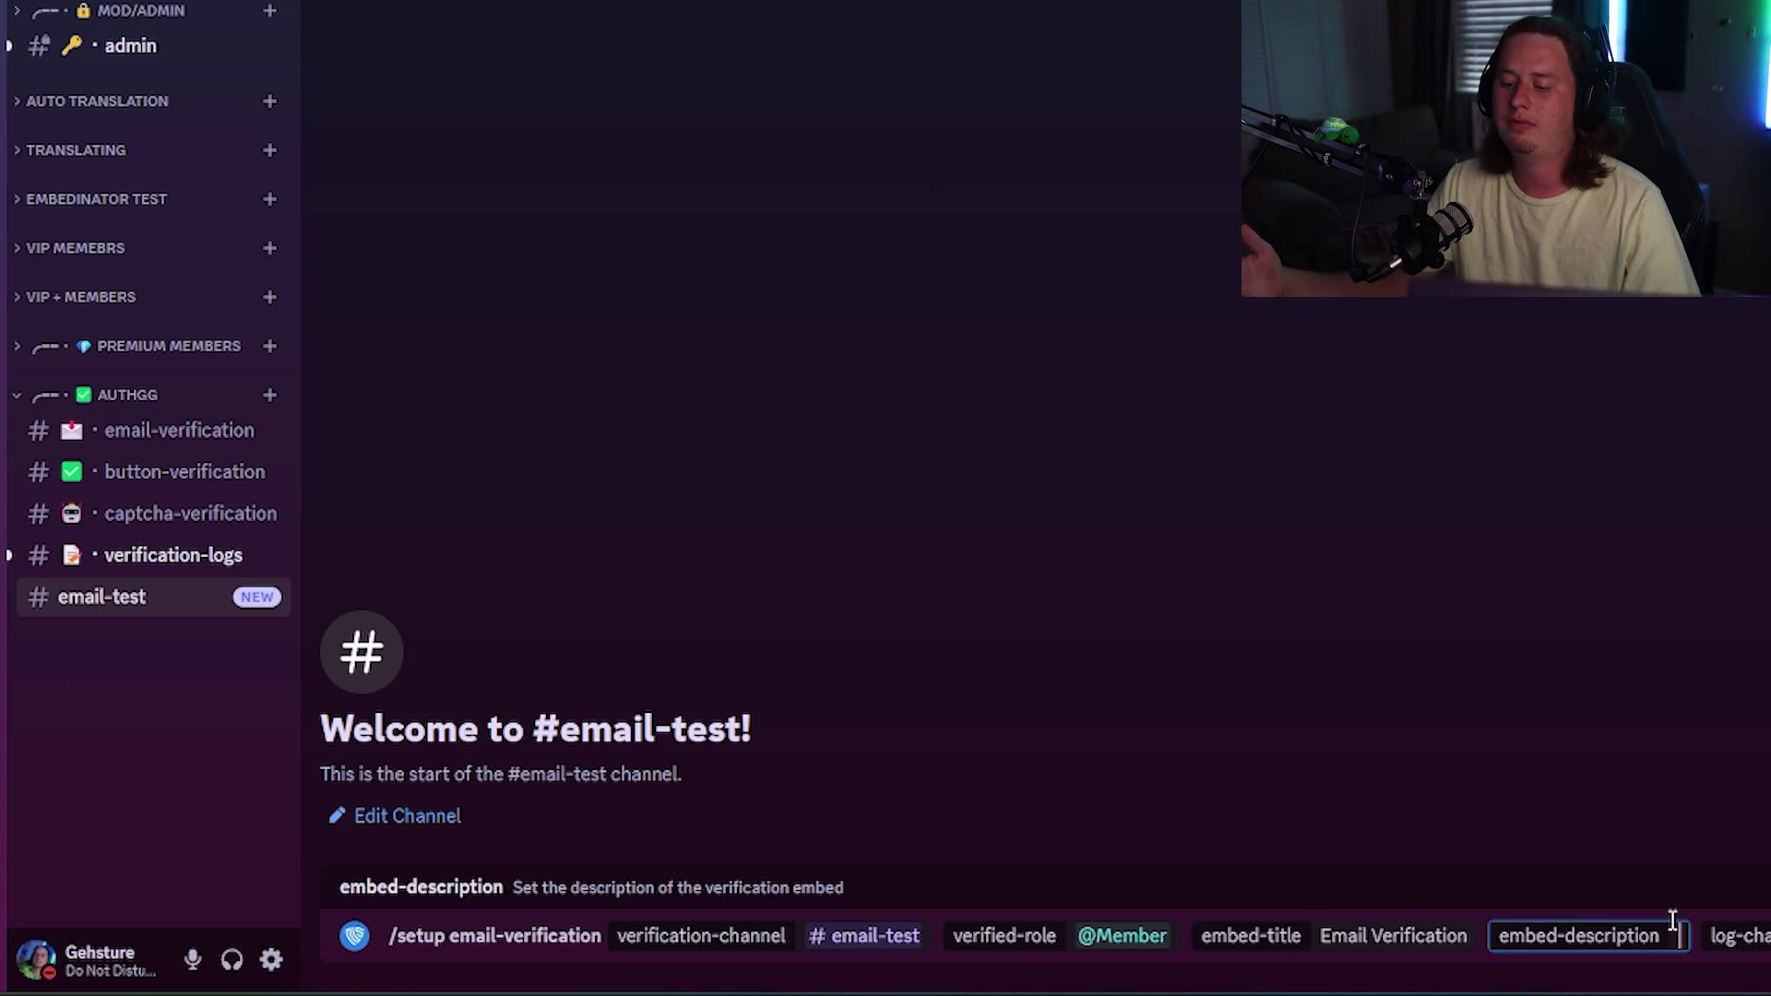
Set the embed-description to text telling members to submit and verify their email address with the attached button, modelled on the email-verification channel's message
{"action": "left_click", "coordinate": [166, 430]}
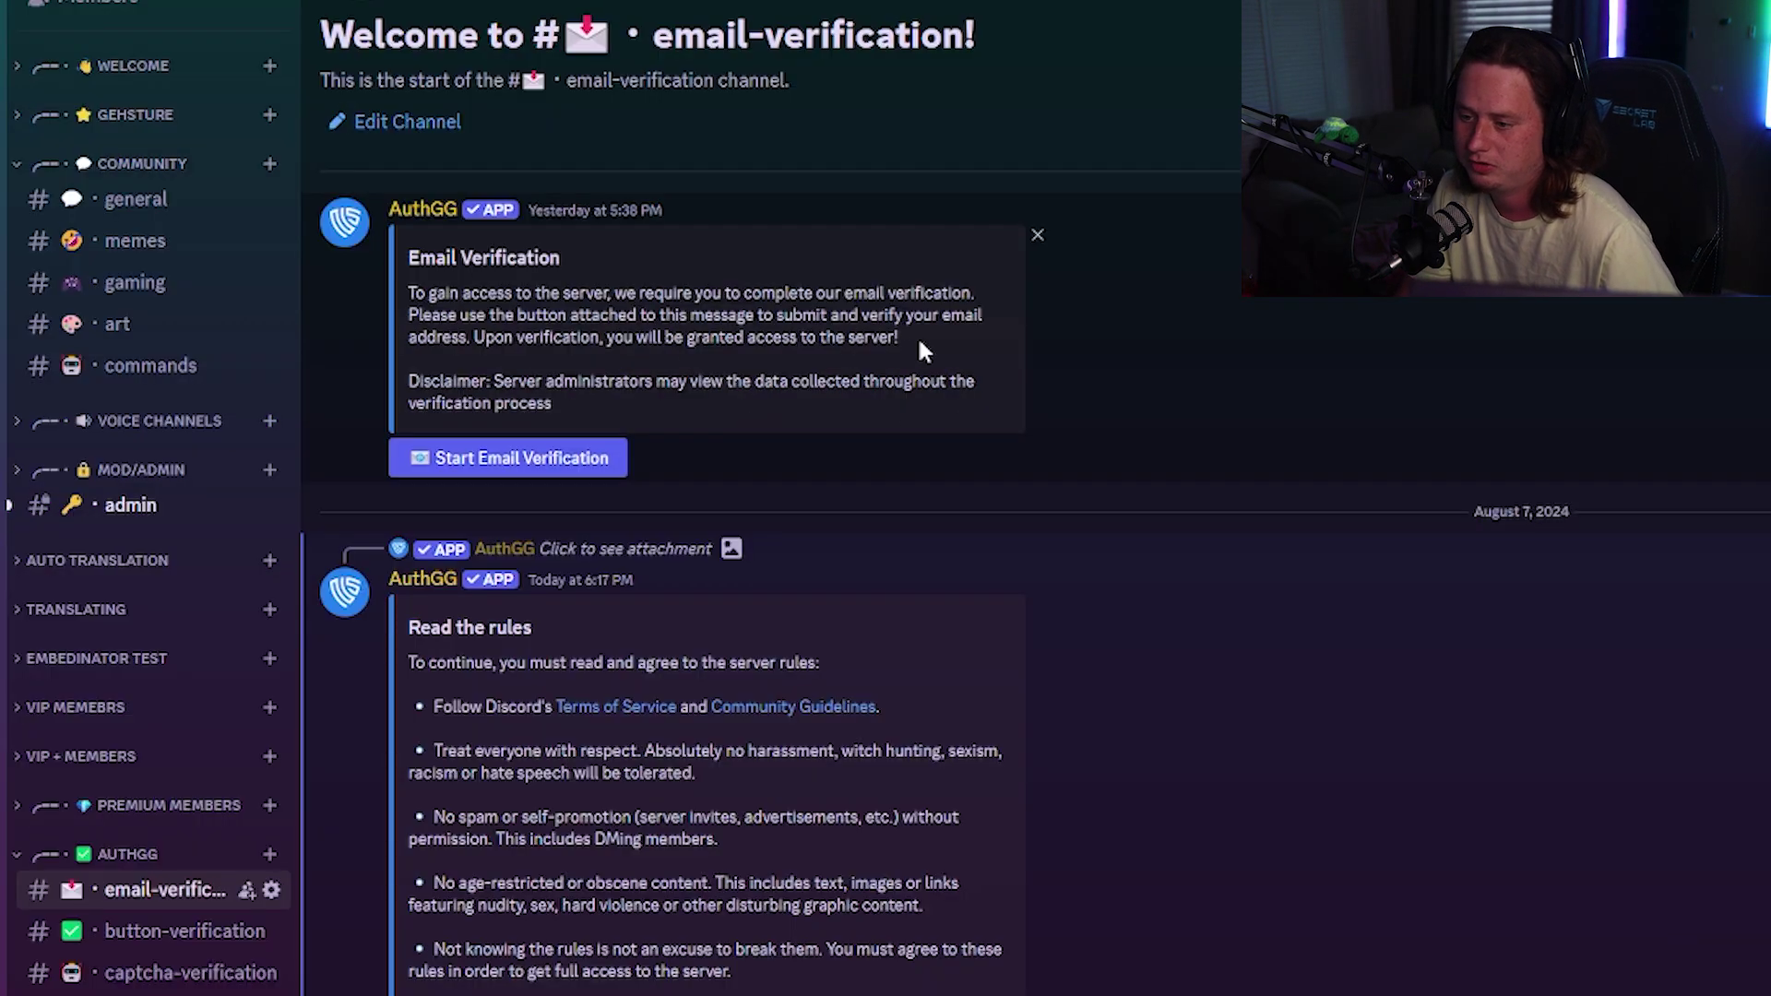
{"action": "left_click_drag", "start_coordinate": [920, 340], "coordinate": [398, 301]}
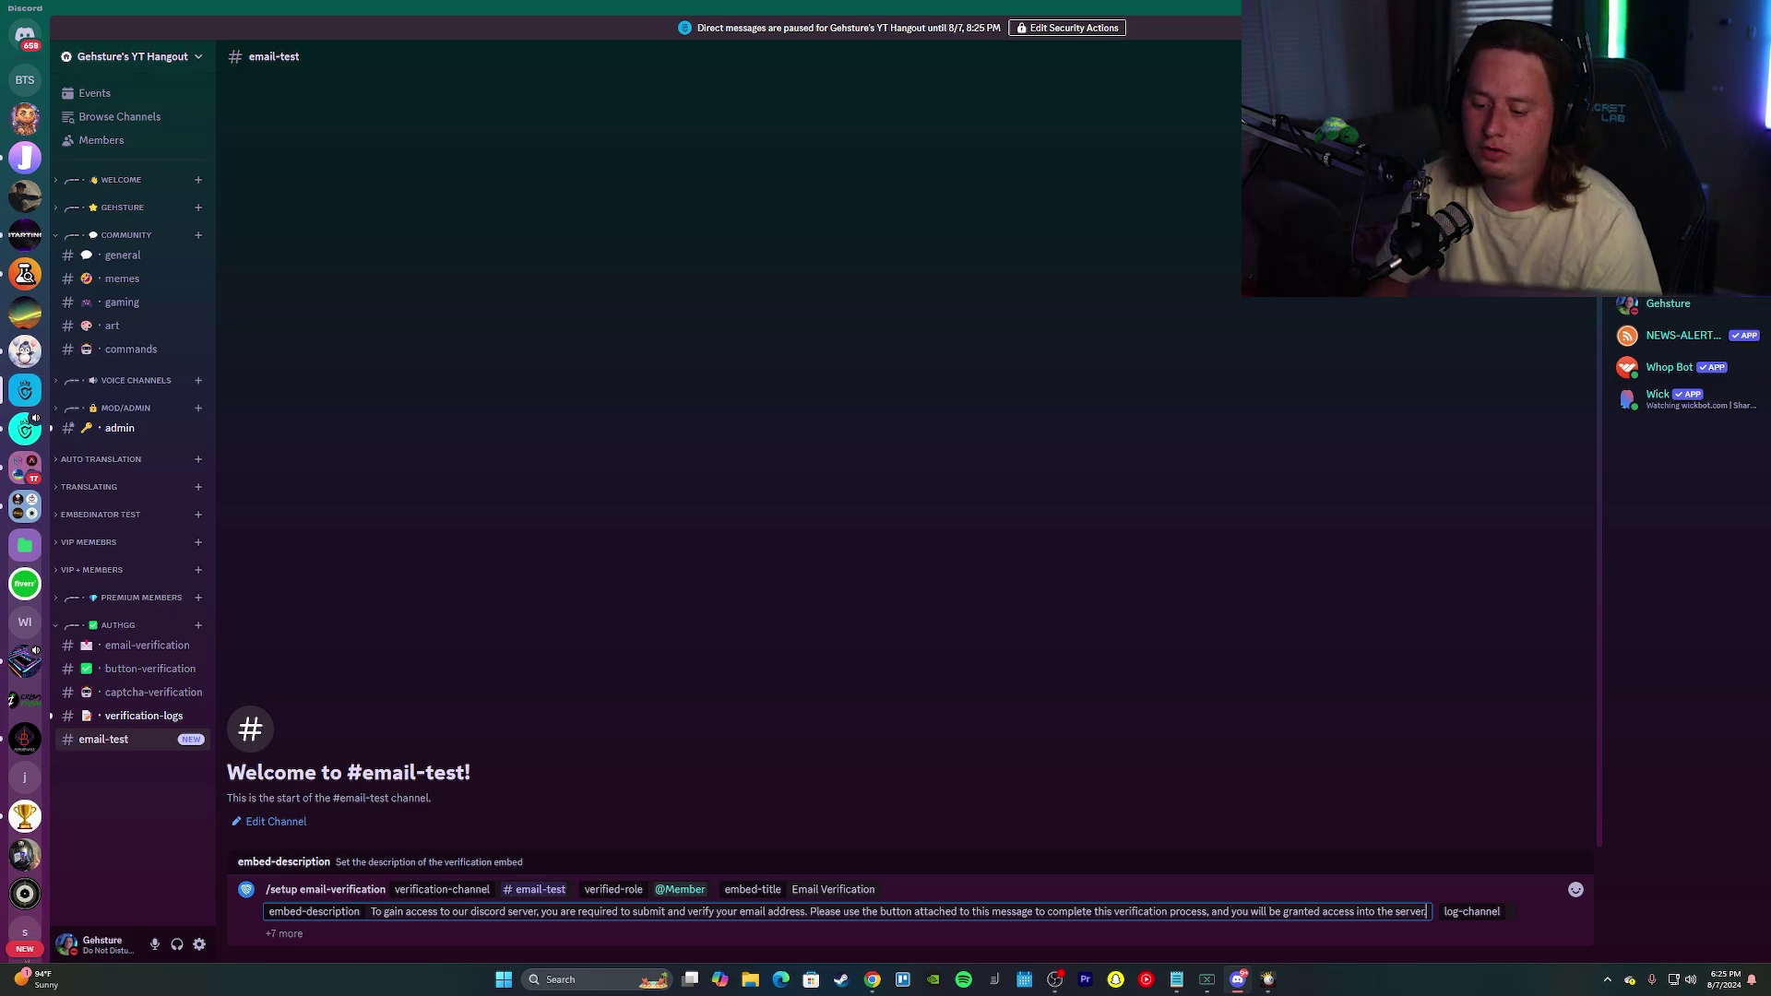
{"action": "left_click_drag", "start_coordinate": [417, 913], "coordinate": [770, 915]}
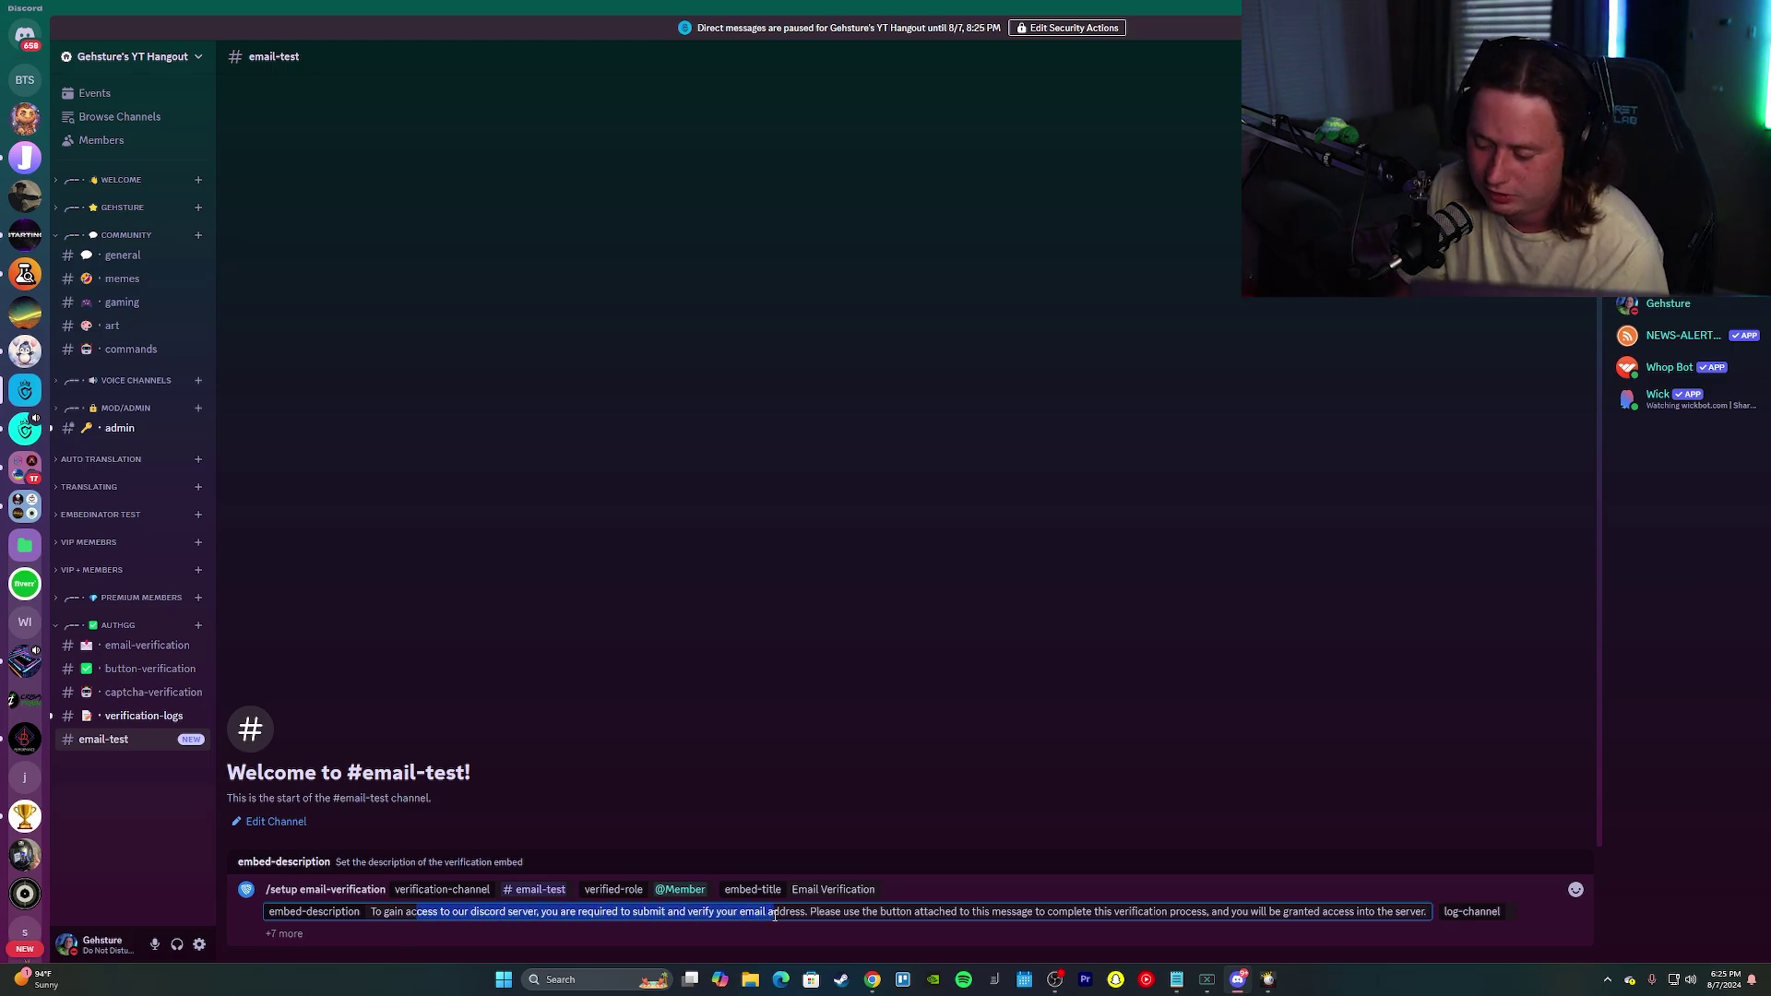
{"action": "left_click", "coordinate": [814, 915]}
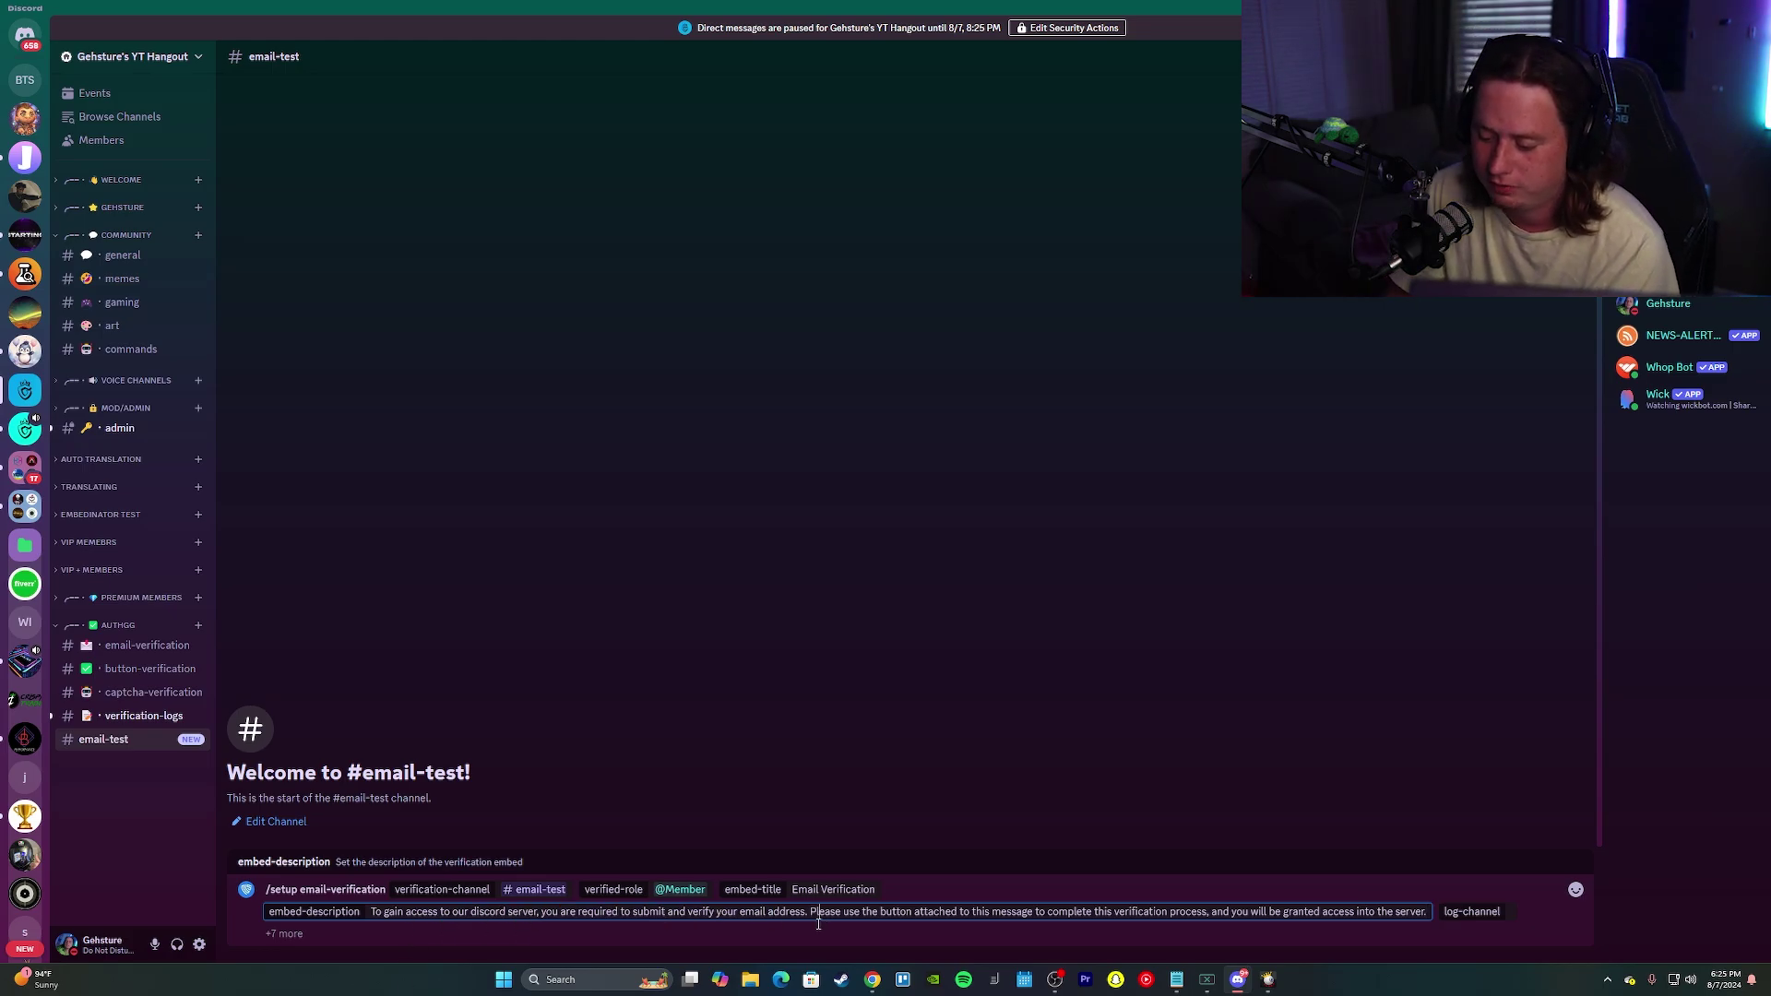
Set the command's log-channel to verification-logs, checking that channel's existing log entries, and submit the email verification setup
{"action": "left_click", "coordinate": [1509, 912]}
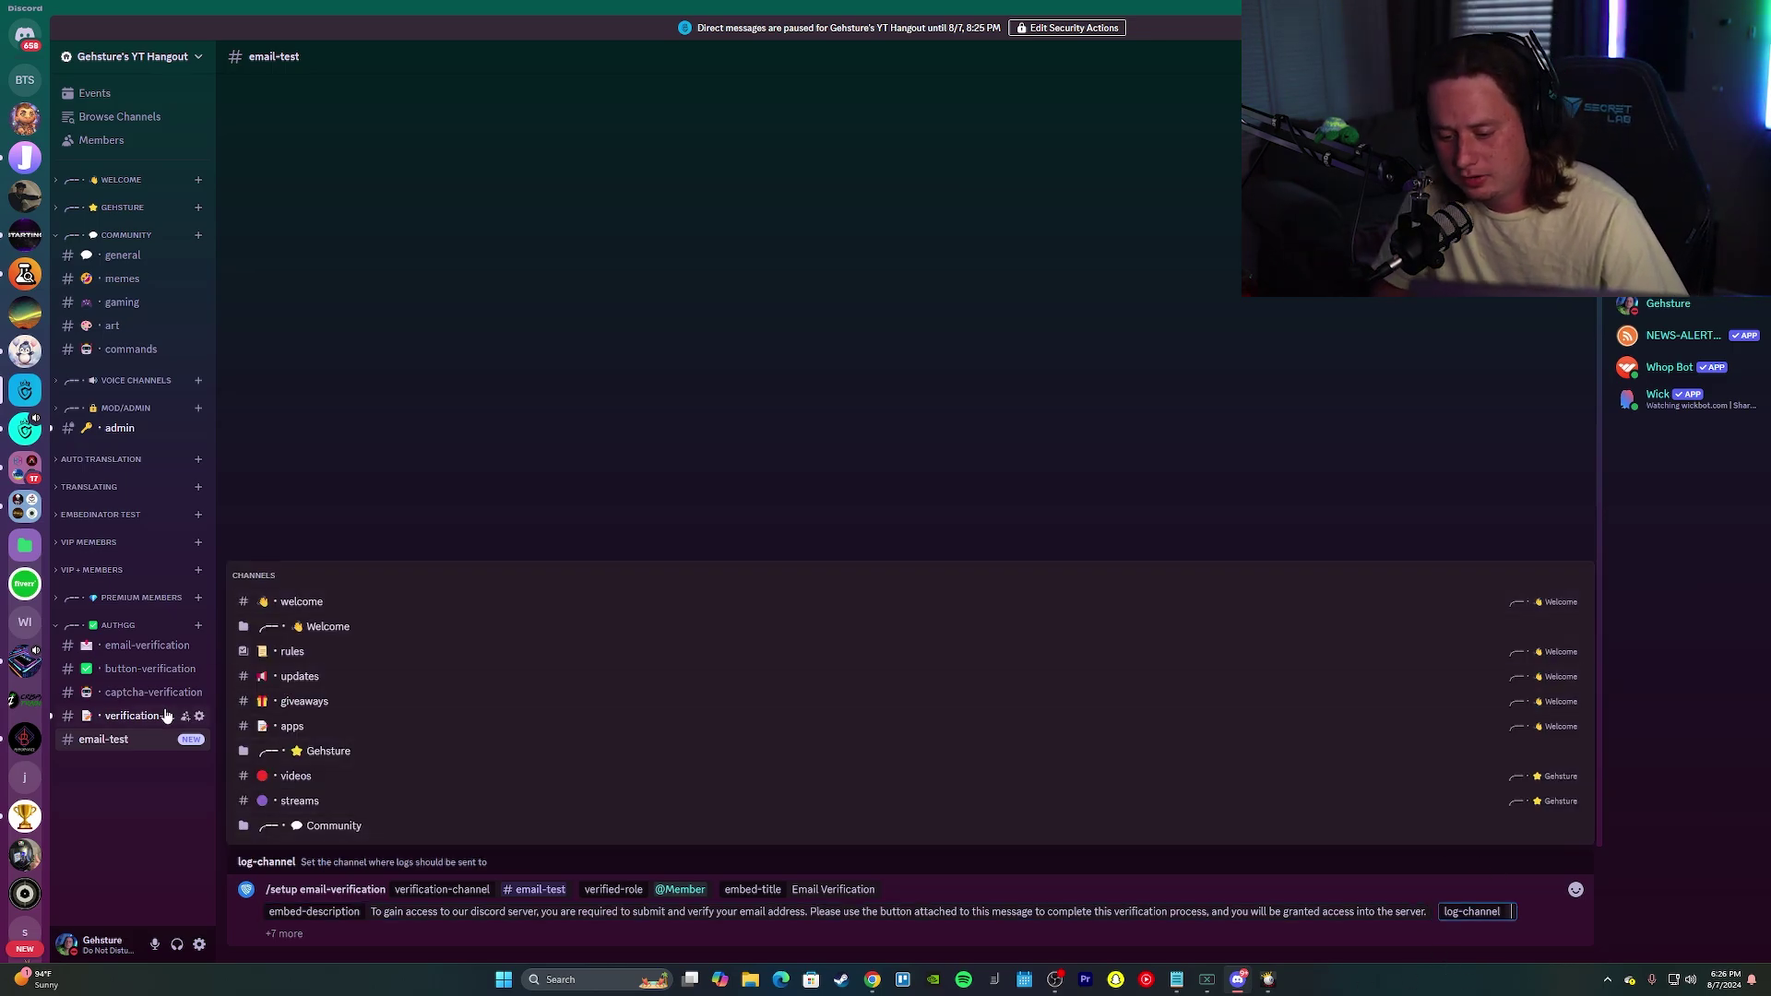
{"action": "left_click", "coordinate": [120, 719]}
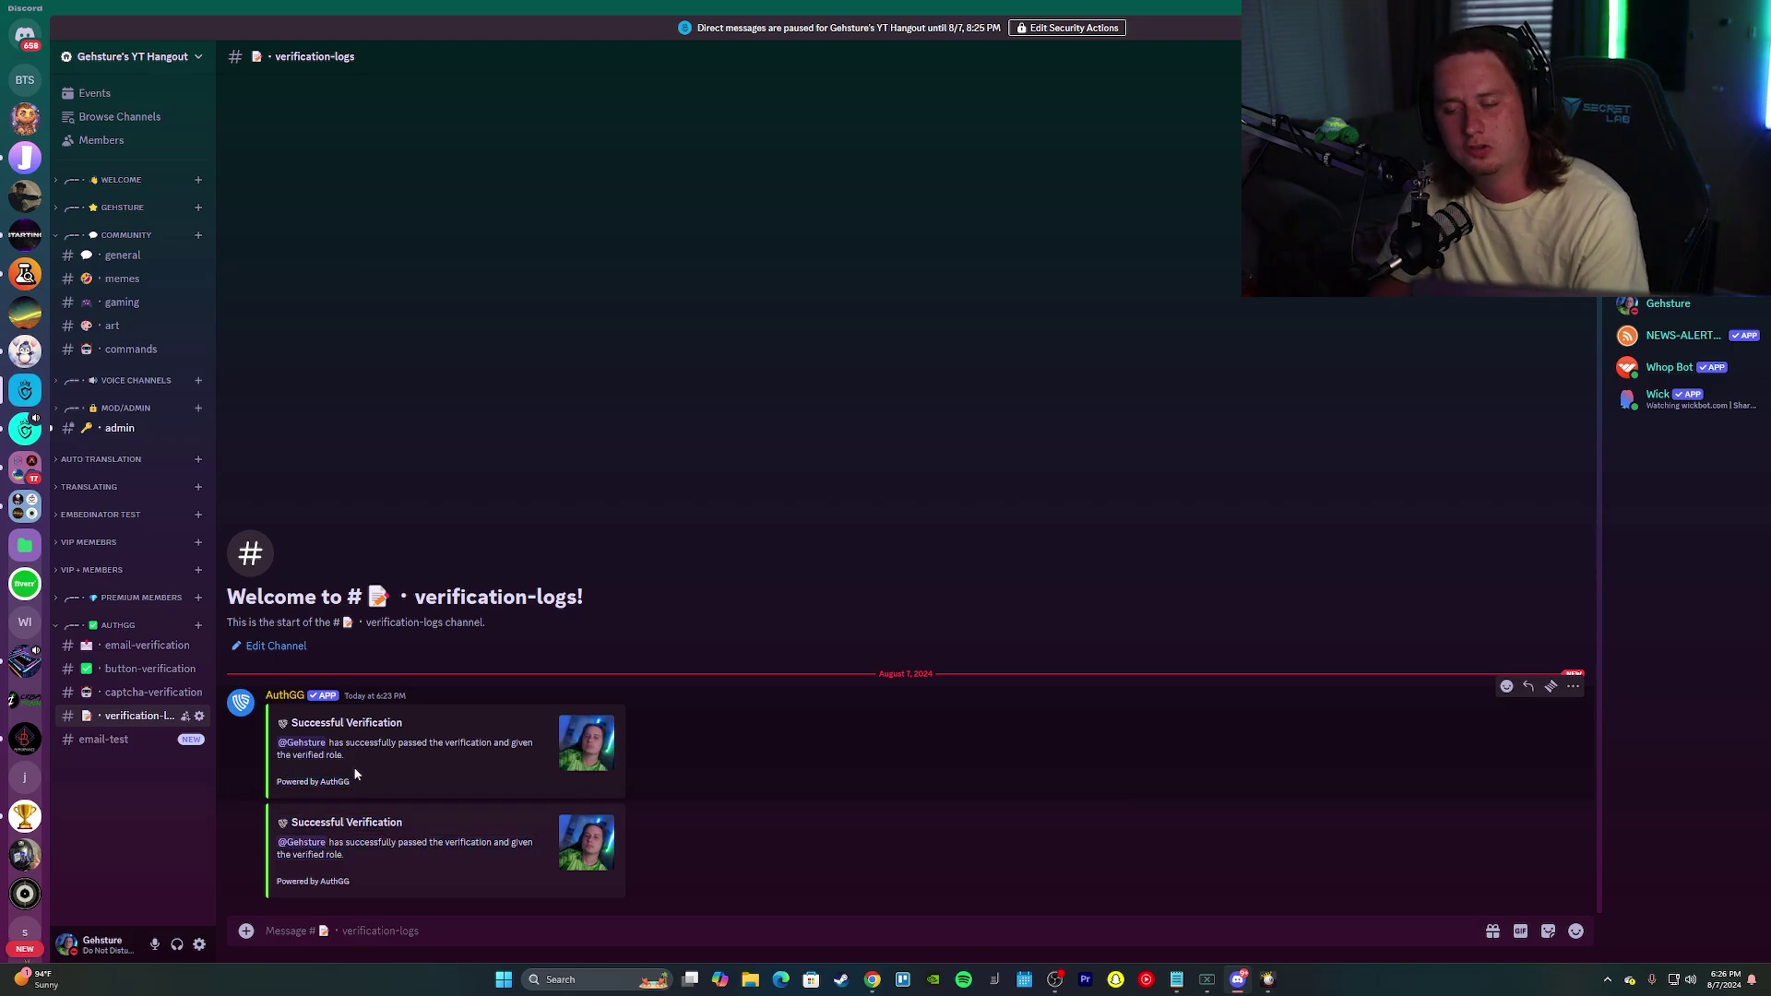
{"action": "left_click", "coordinate": [103, 739]}
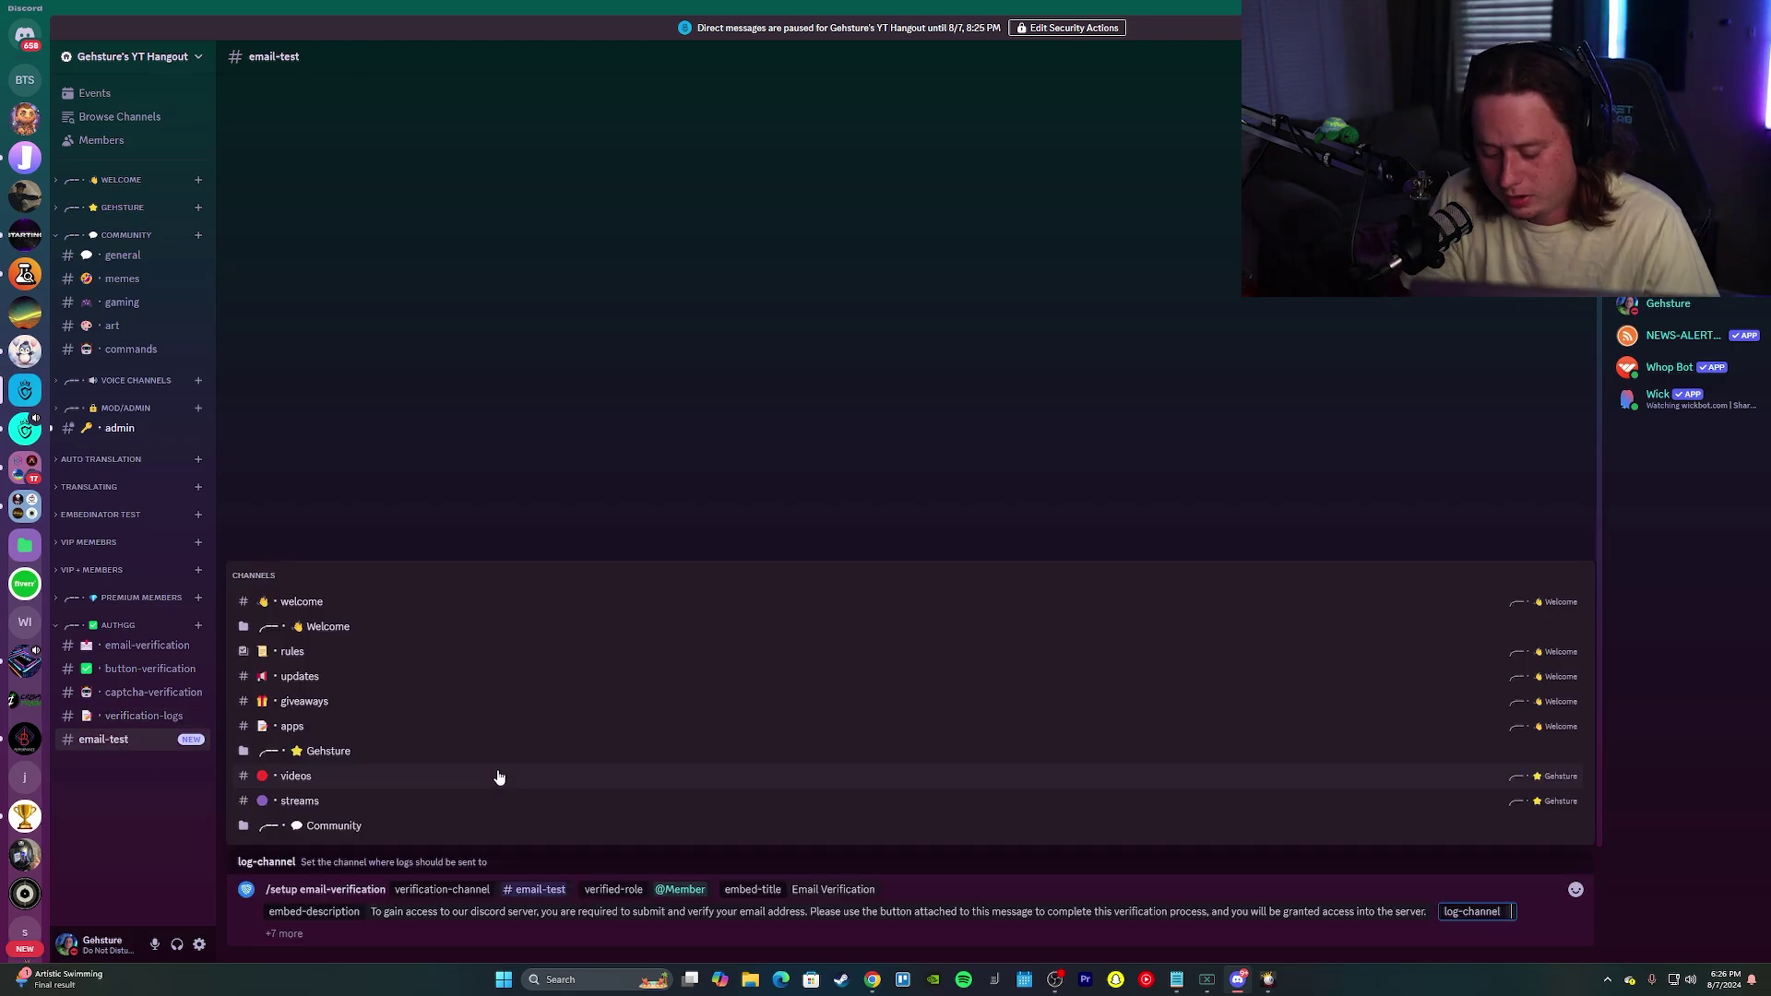
{"action": "left_click", "coordinate": [339, 829]}
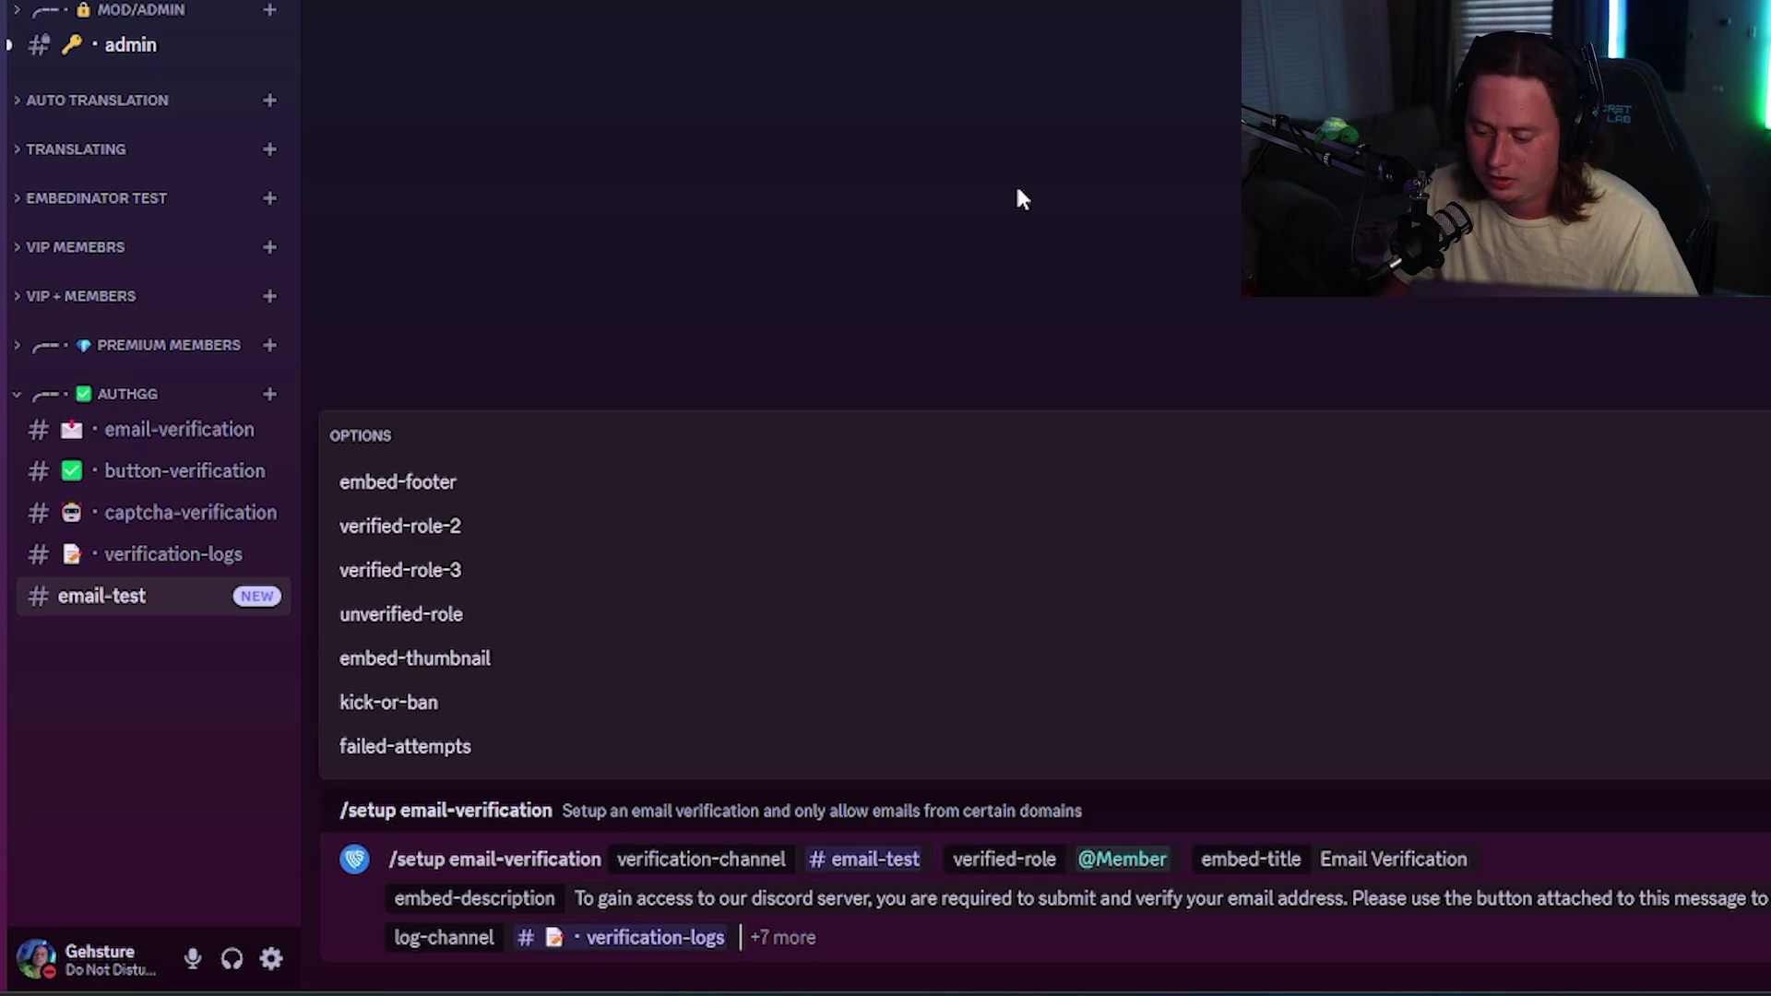
{"action": "key", "text": "Return"}
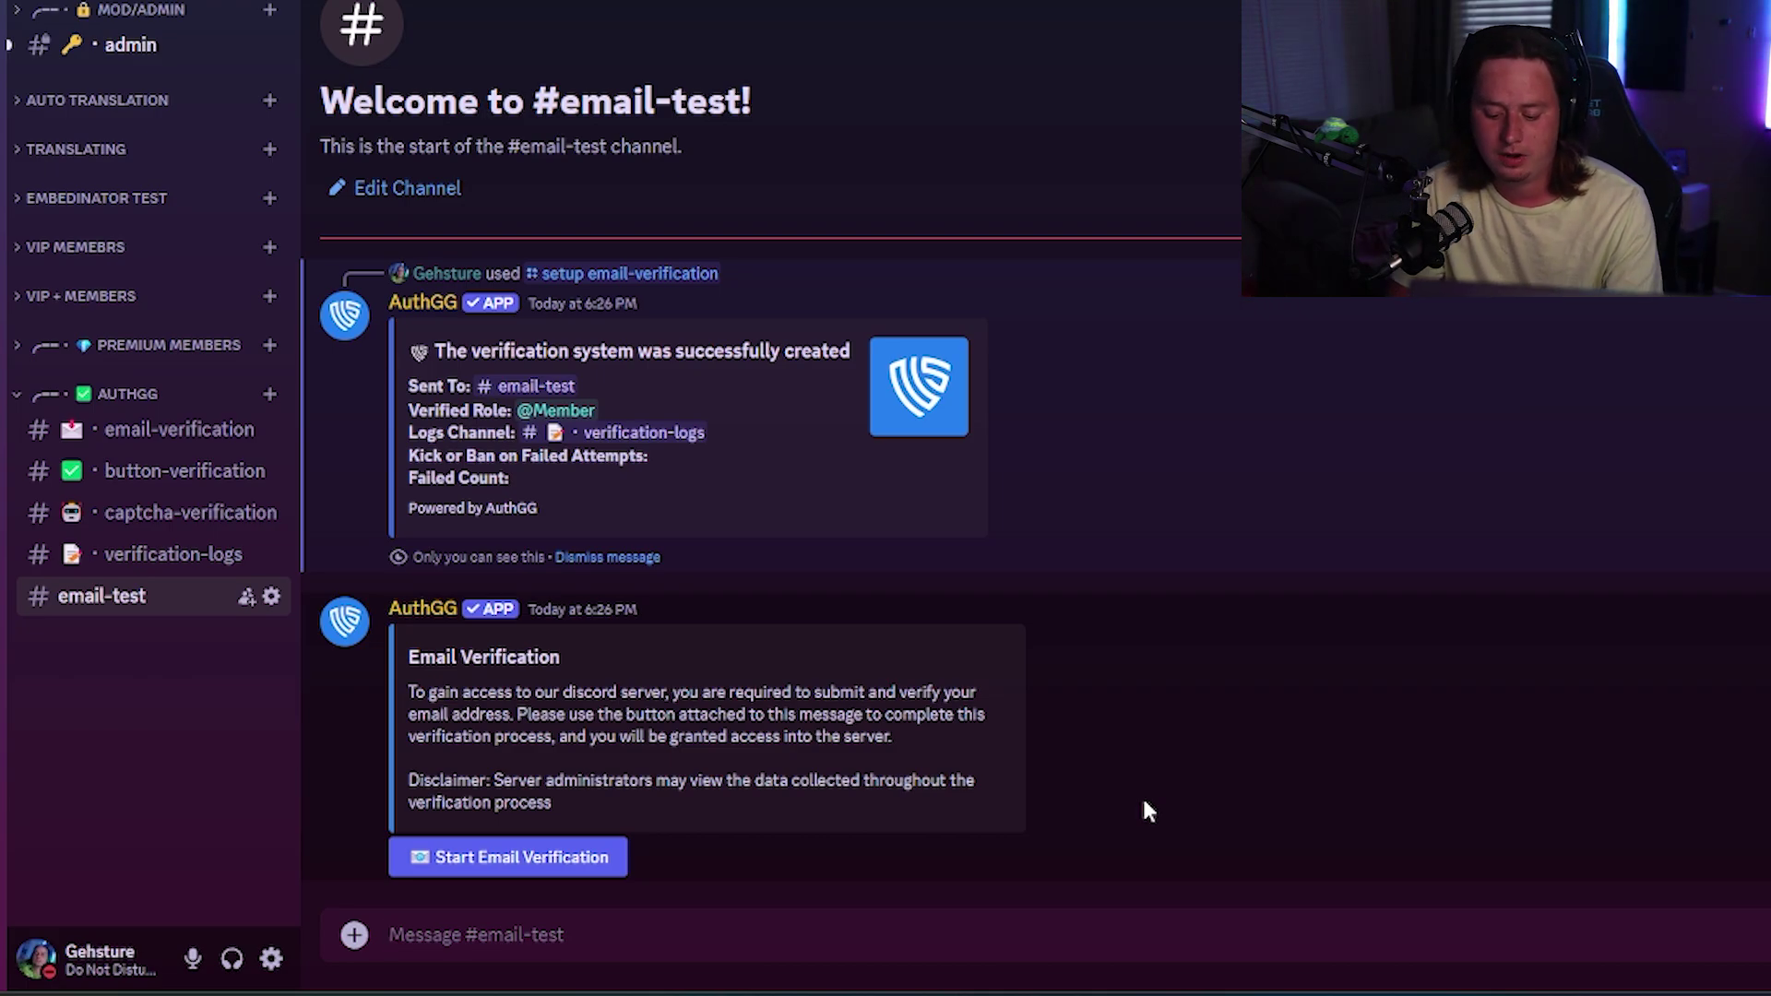
Run /config email-verification in the email-test channel and export the list of all collected emails
{"action": "type", "text": "/config email-verification"}
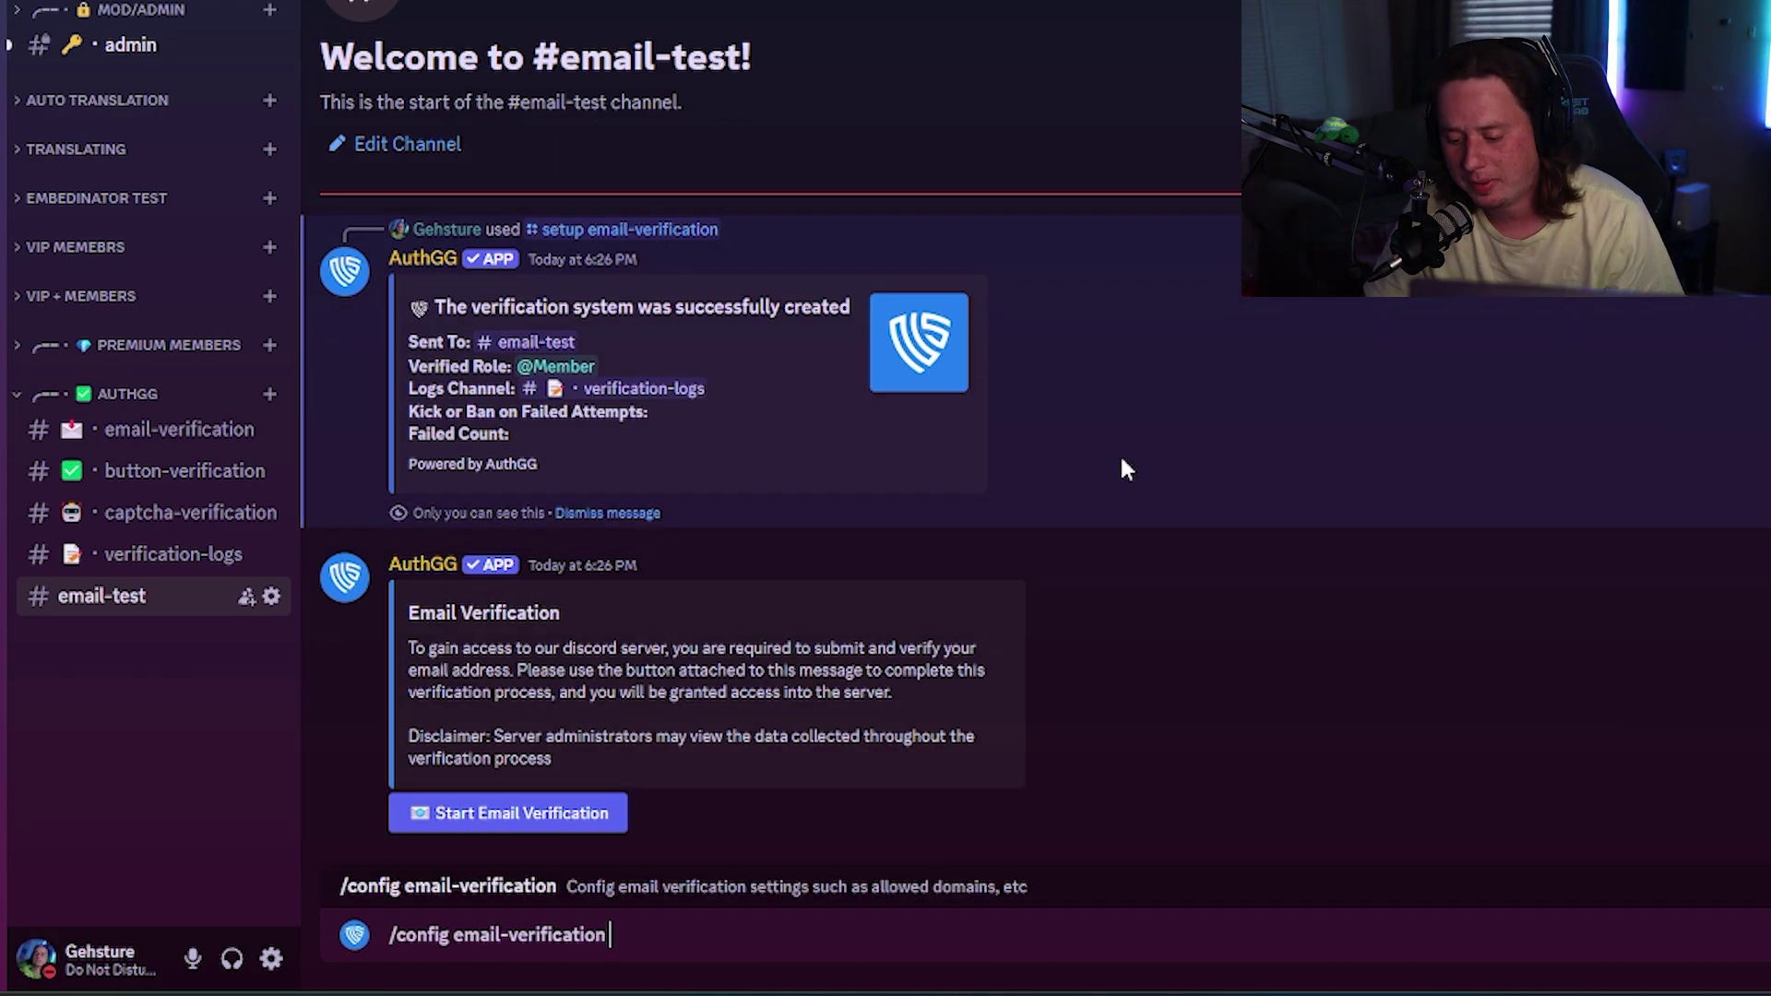
{"action": "key", "text": "Return"}
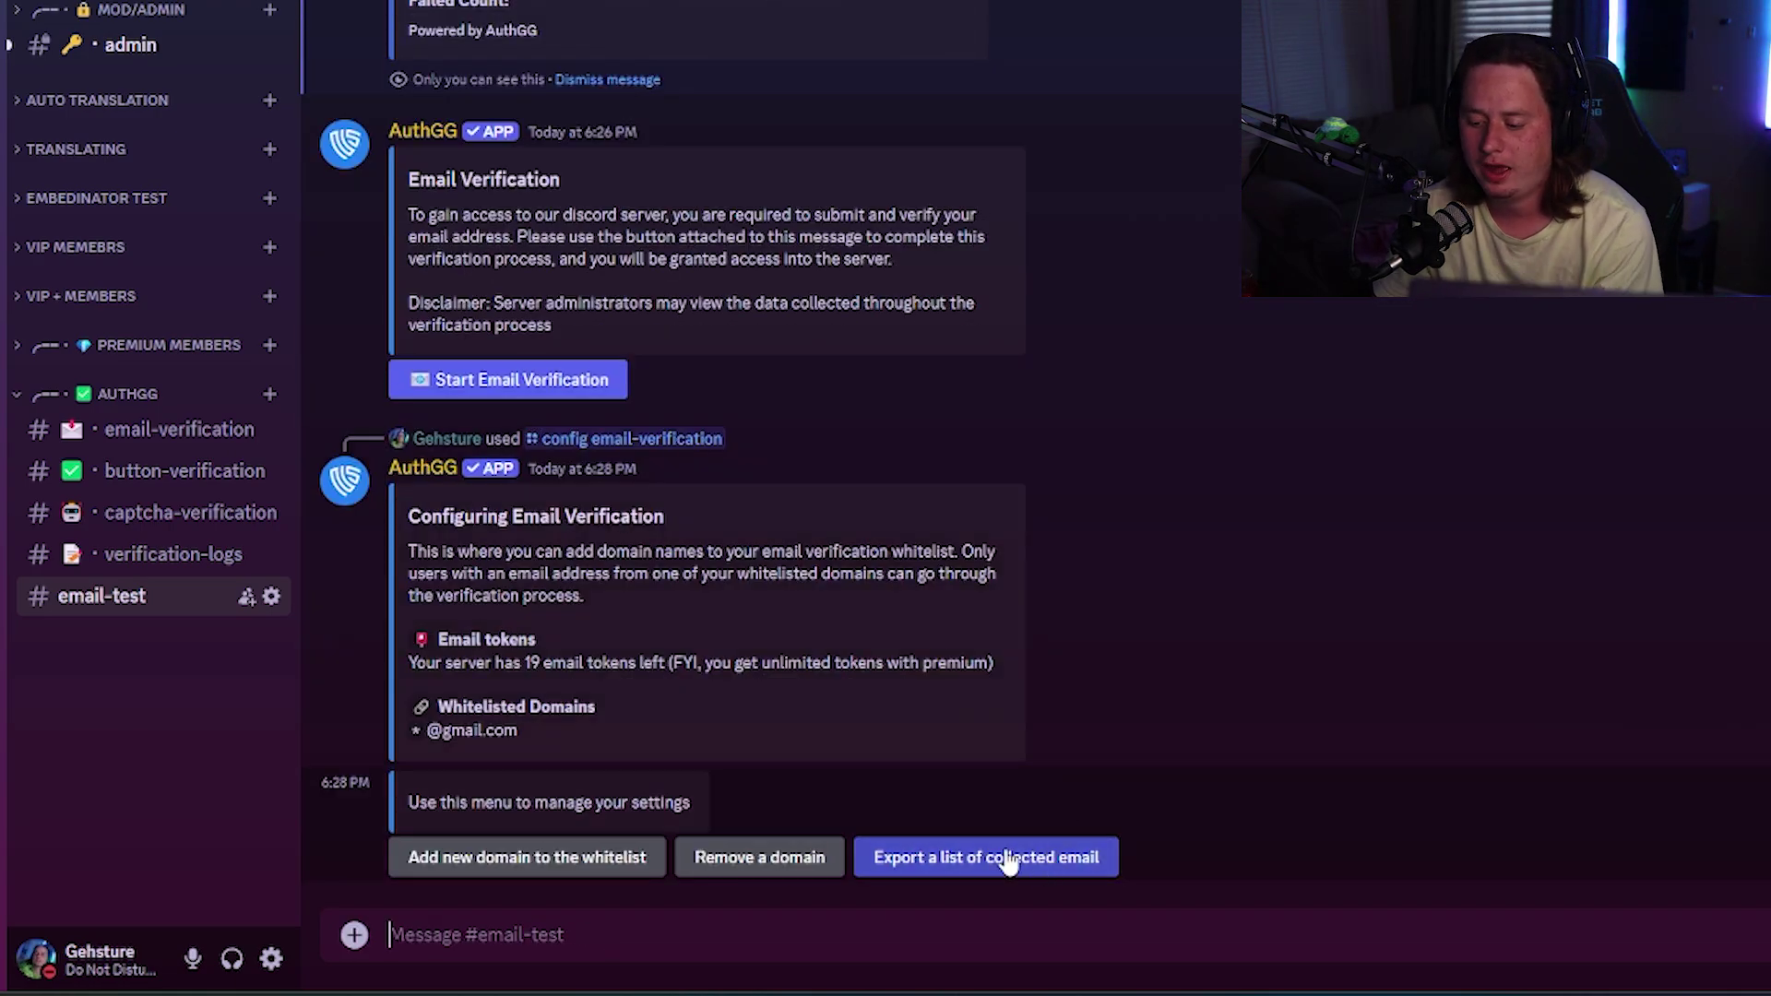
{"action": "left_click", "coordinate": [1031, 876]}
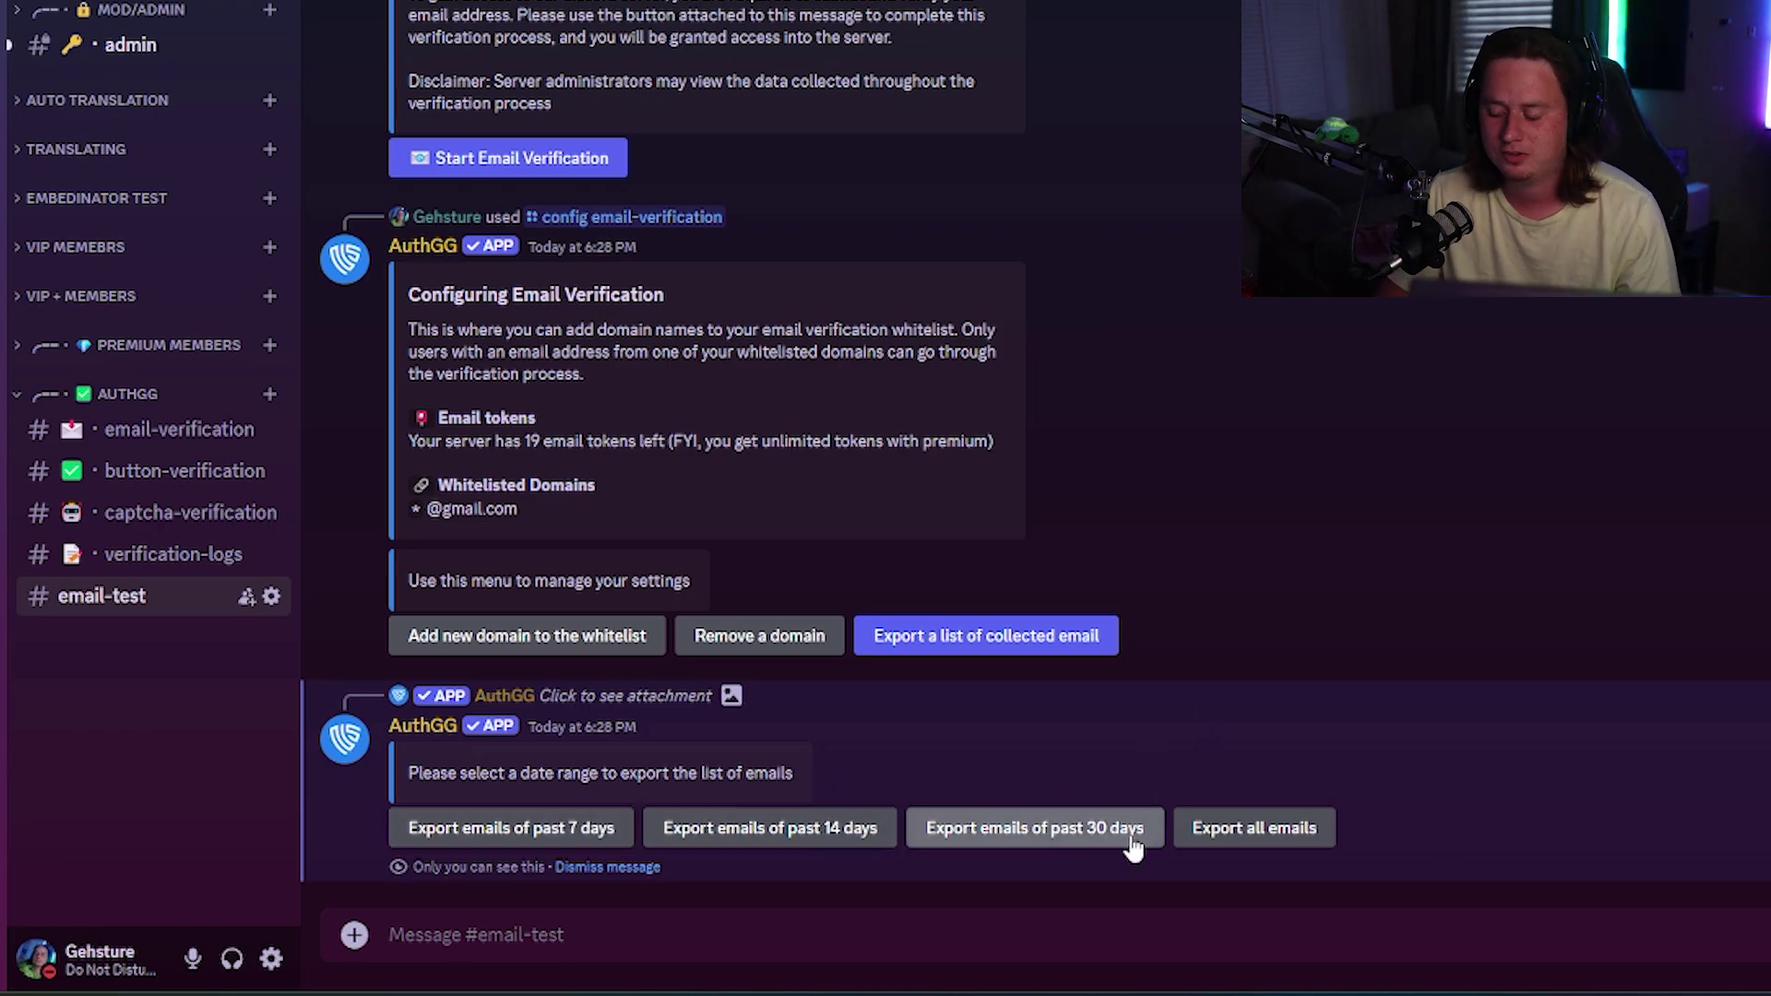
{"action": "left_click", "coordinate": [1247, 853]}
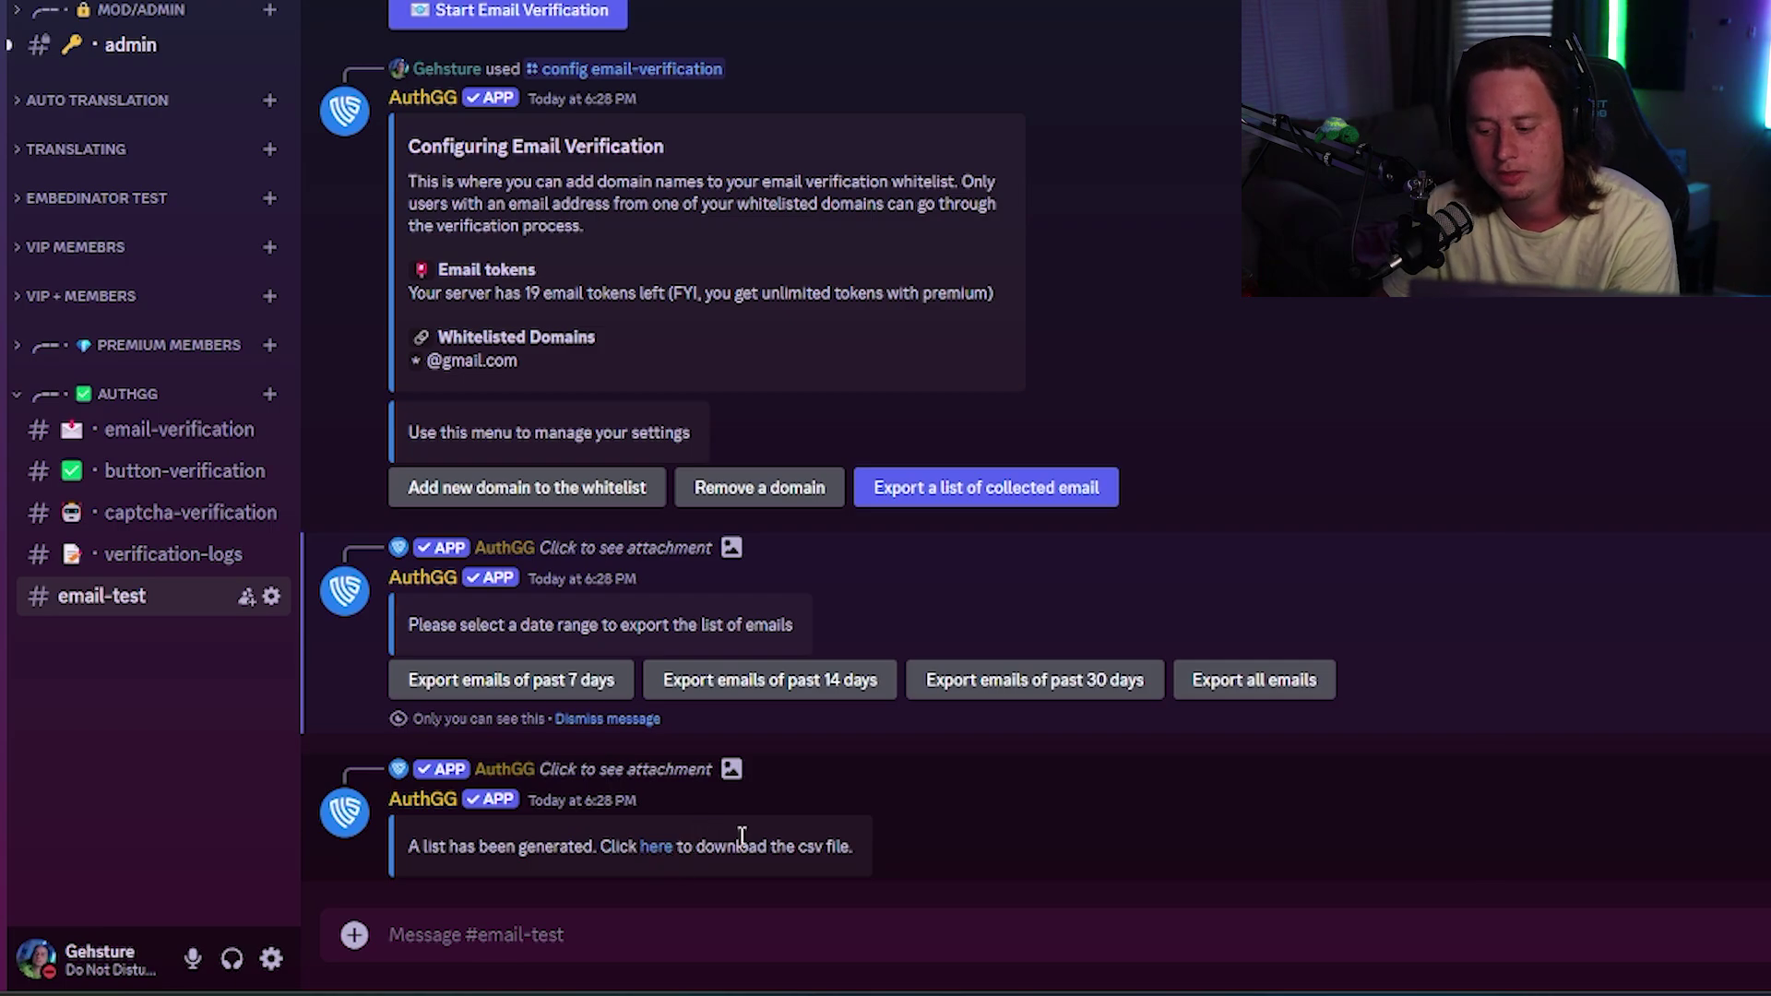
Begin the /setup-button command in the new button-verification channel below email-test
{"action": "left_click", "coordinate": [169, 472]}
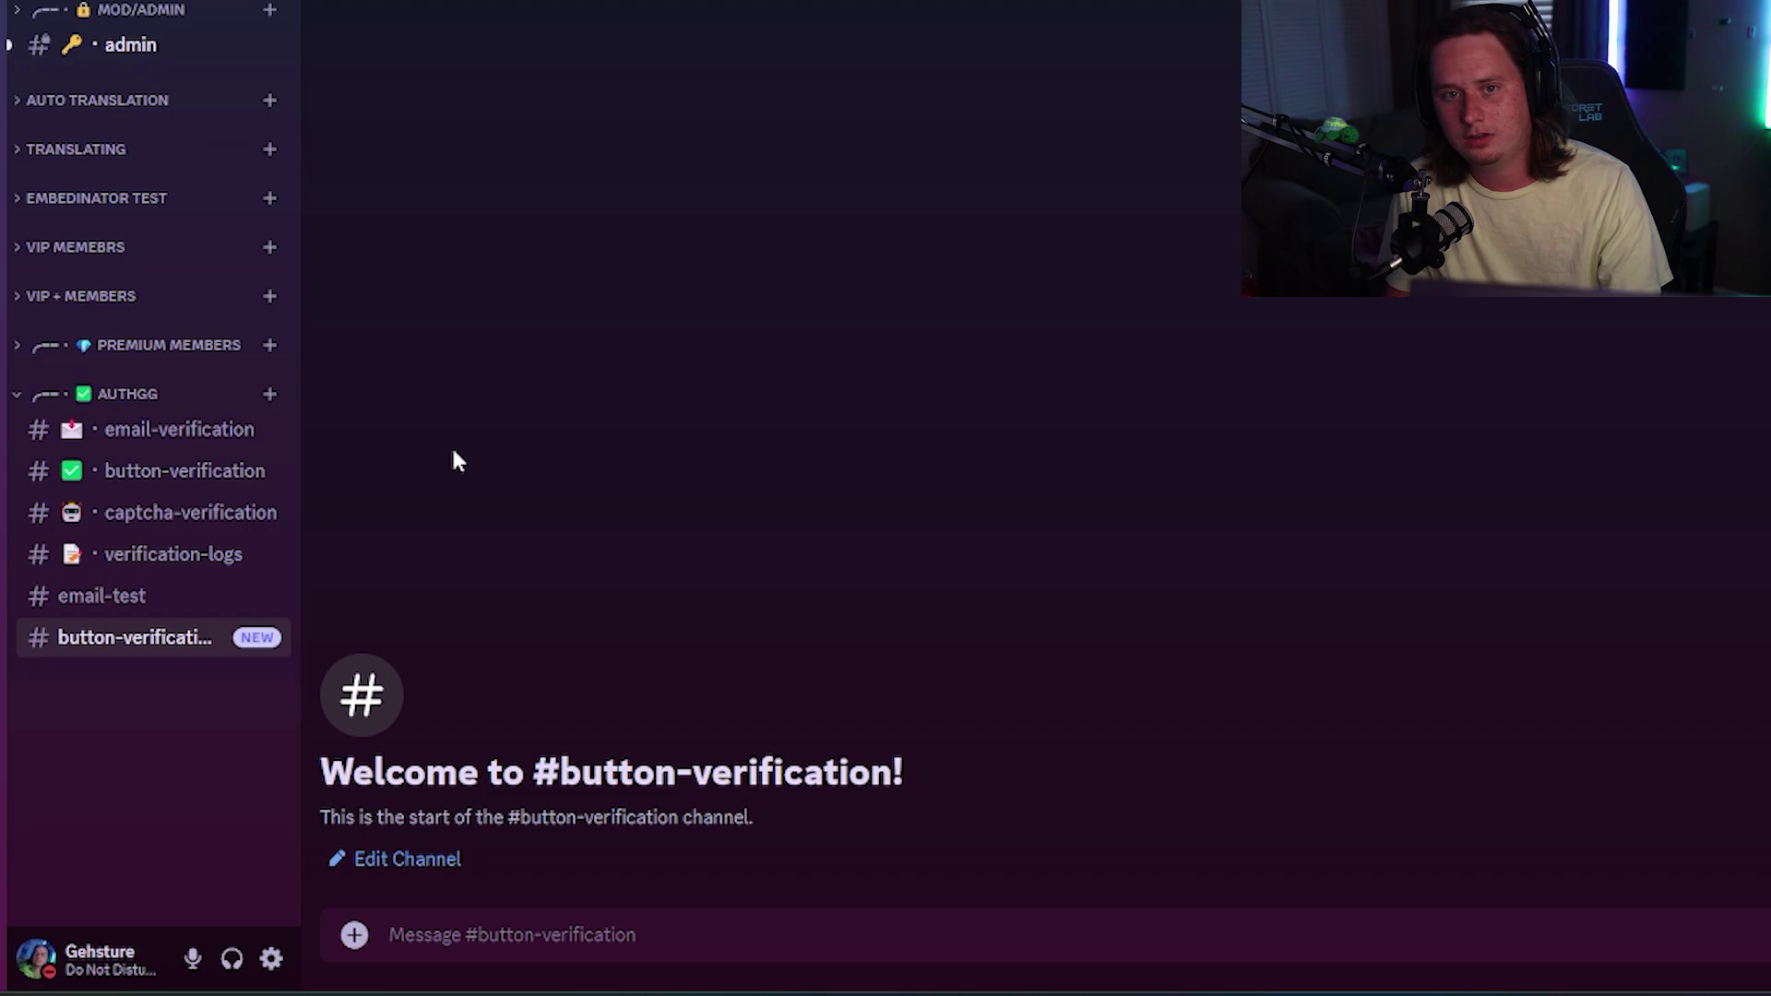
{"action": "type", "text": "/"}
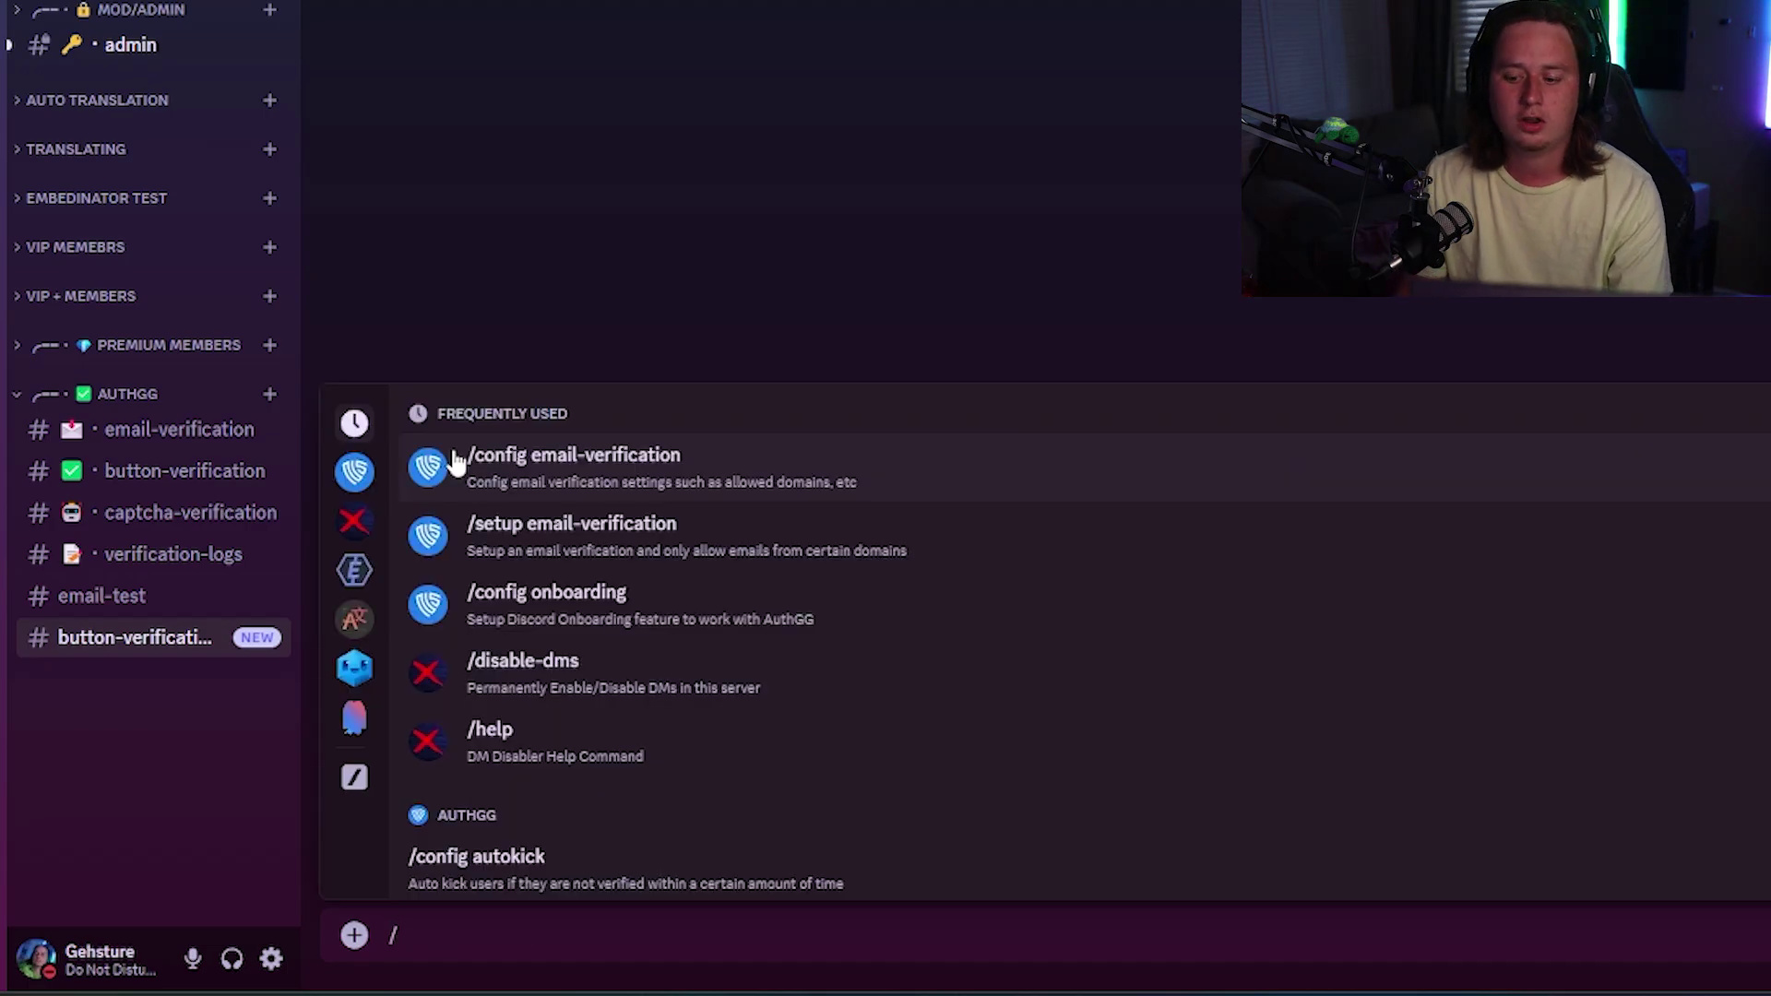
{"action": "type", "text": "set"}
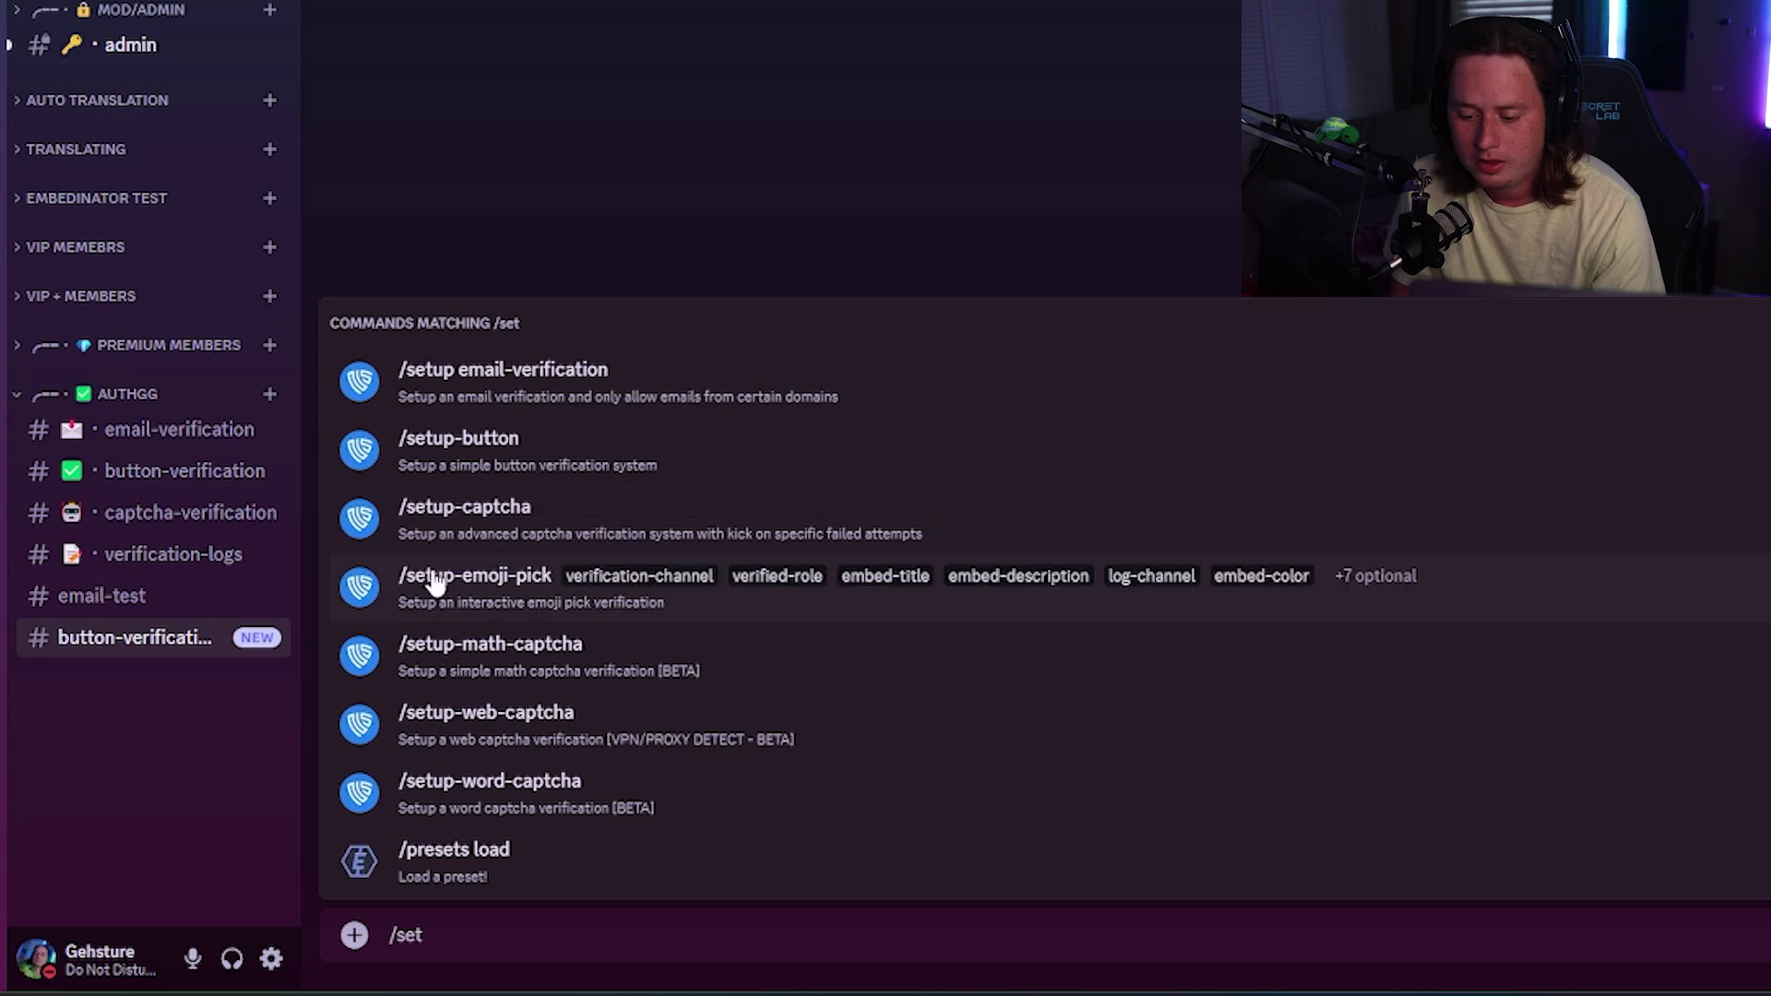
{"action": "left_click", "coordinate": [503, 452]}
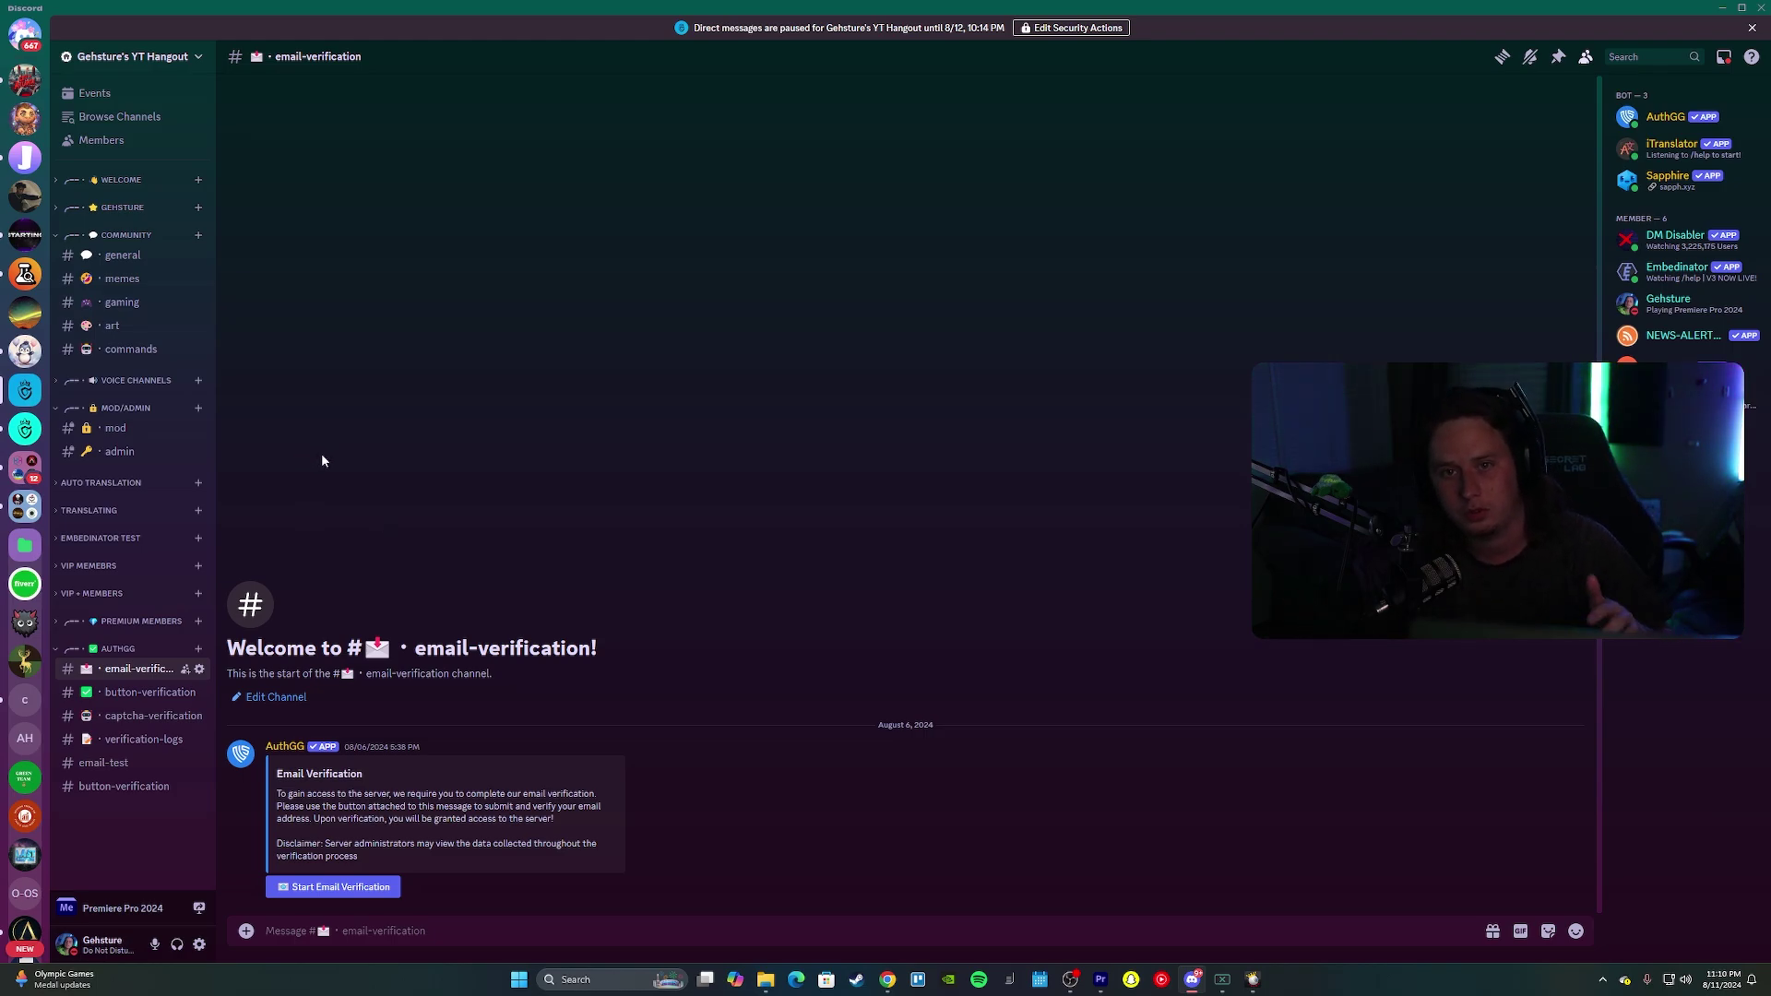
Make the AuthGG category private in its permission settings
{"action": "right_click", "coordinate": [123, 652]}
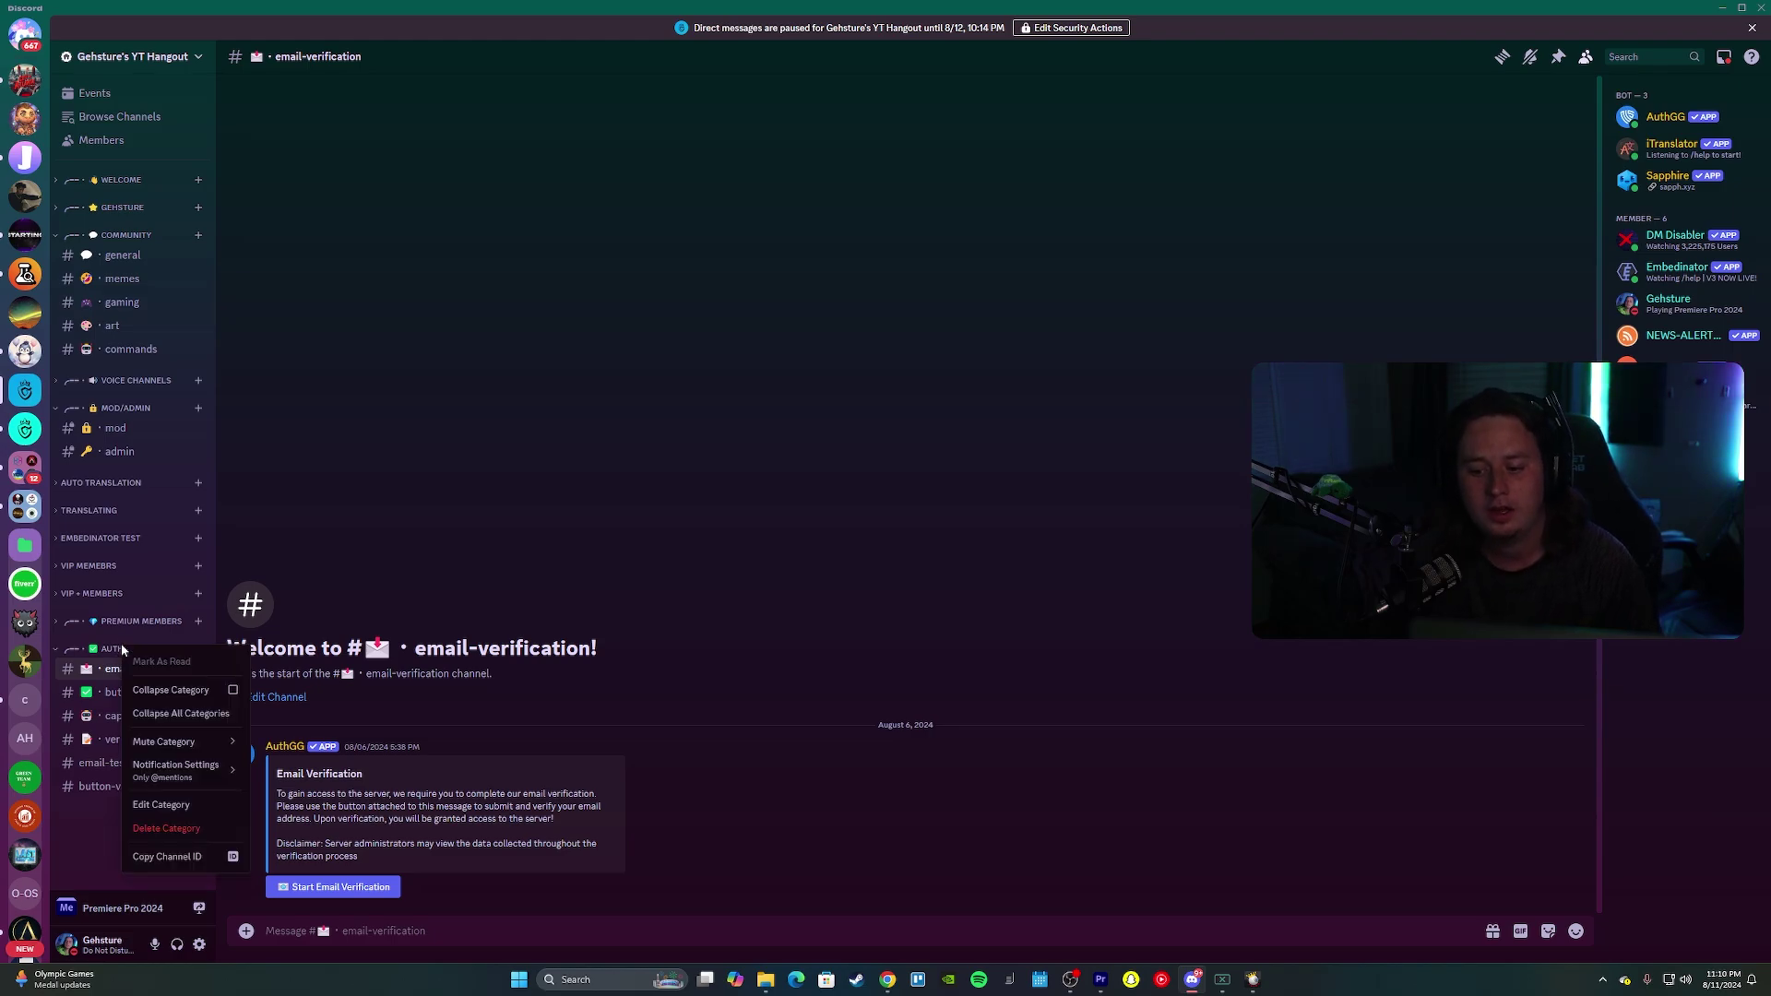
{"action": "left_click", "coordinate": [173, 808]}
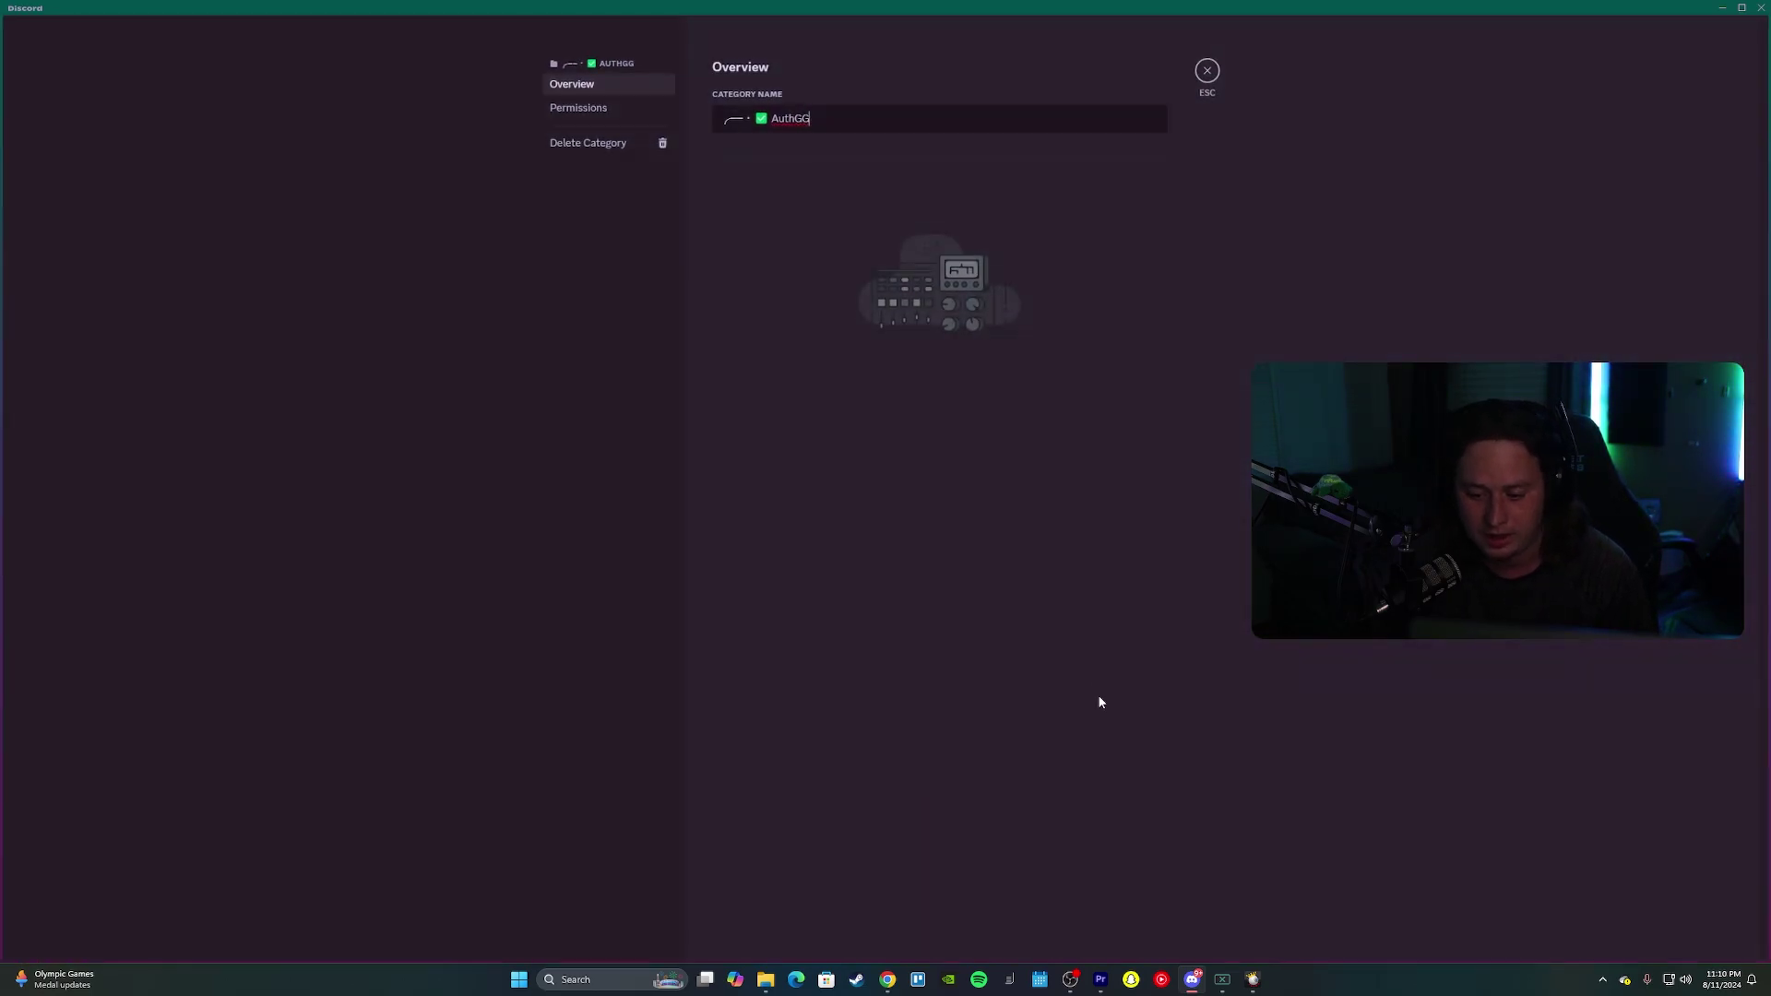
{"action": "left_click", "coordinate": [622, 105]}
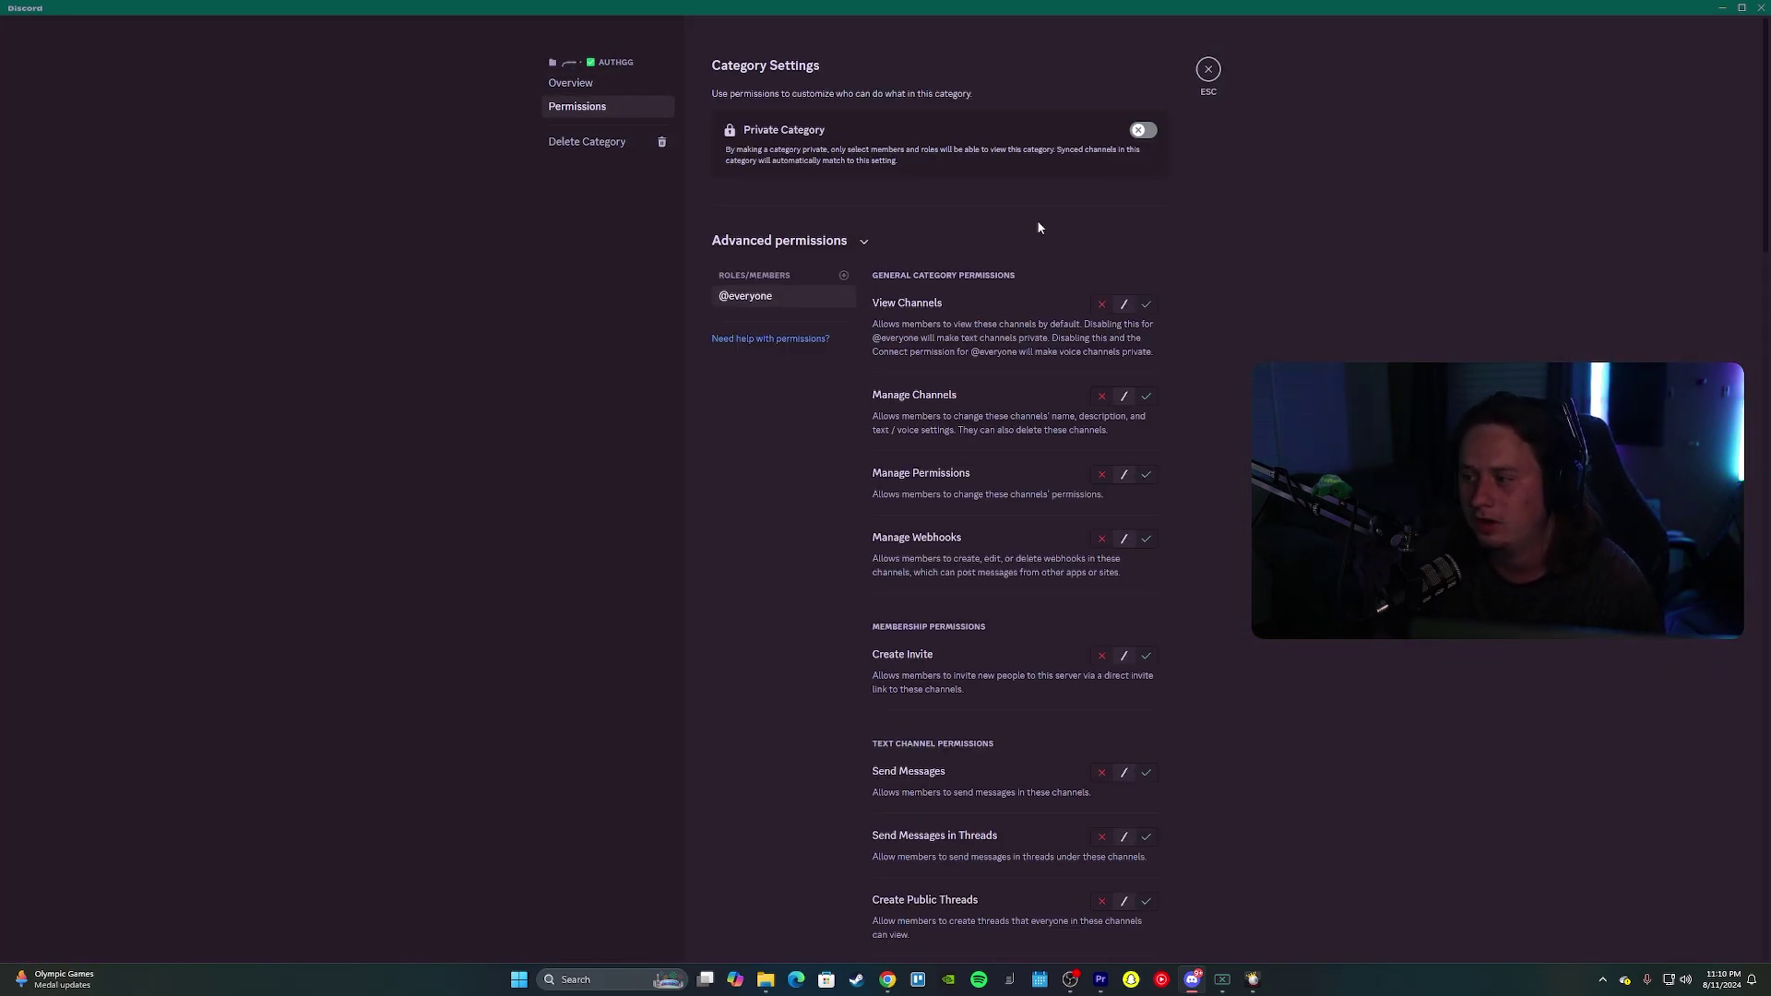
{"action": "left_click", "coordinate": [1137, 132]}
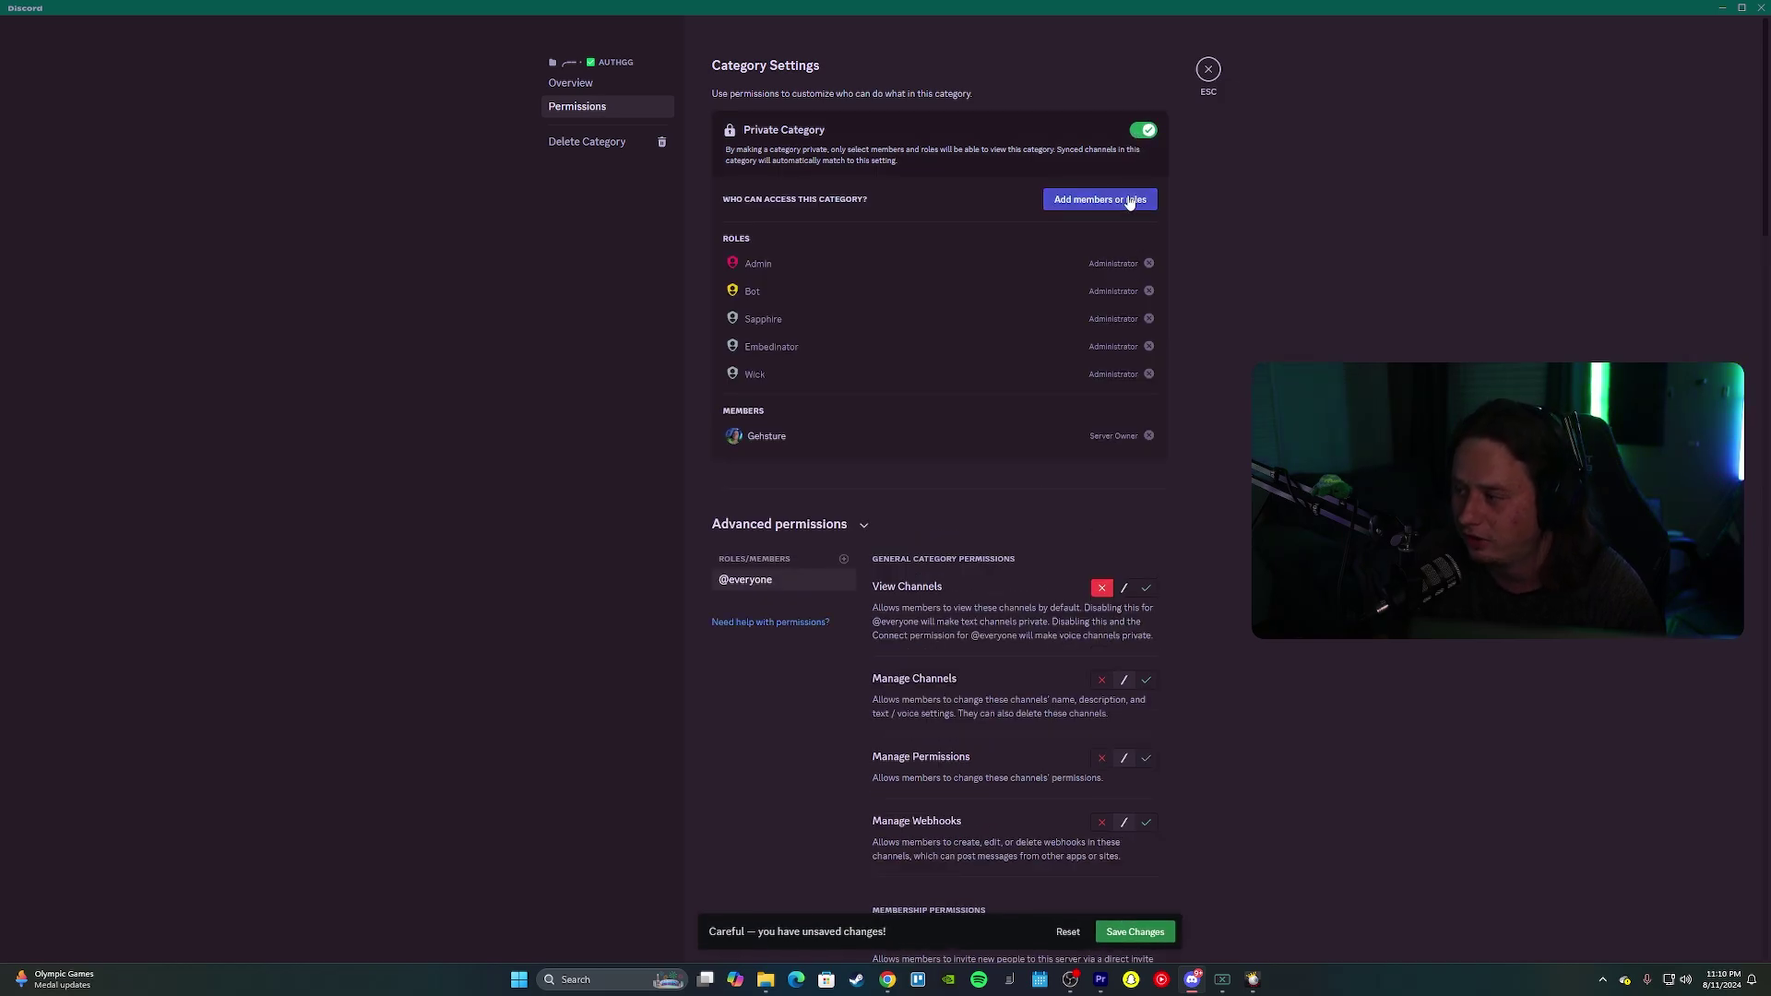
Give the Member role access to the private AuthGG category, save the changes and leave the category settings
{"action": "left_click", "coordinate": [1121, 202]}
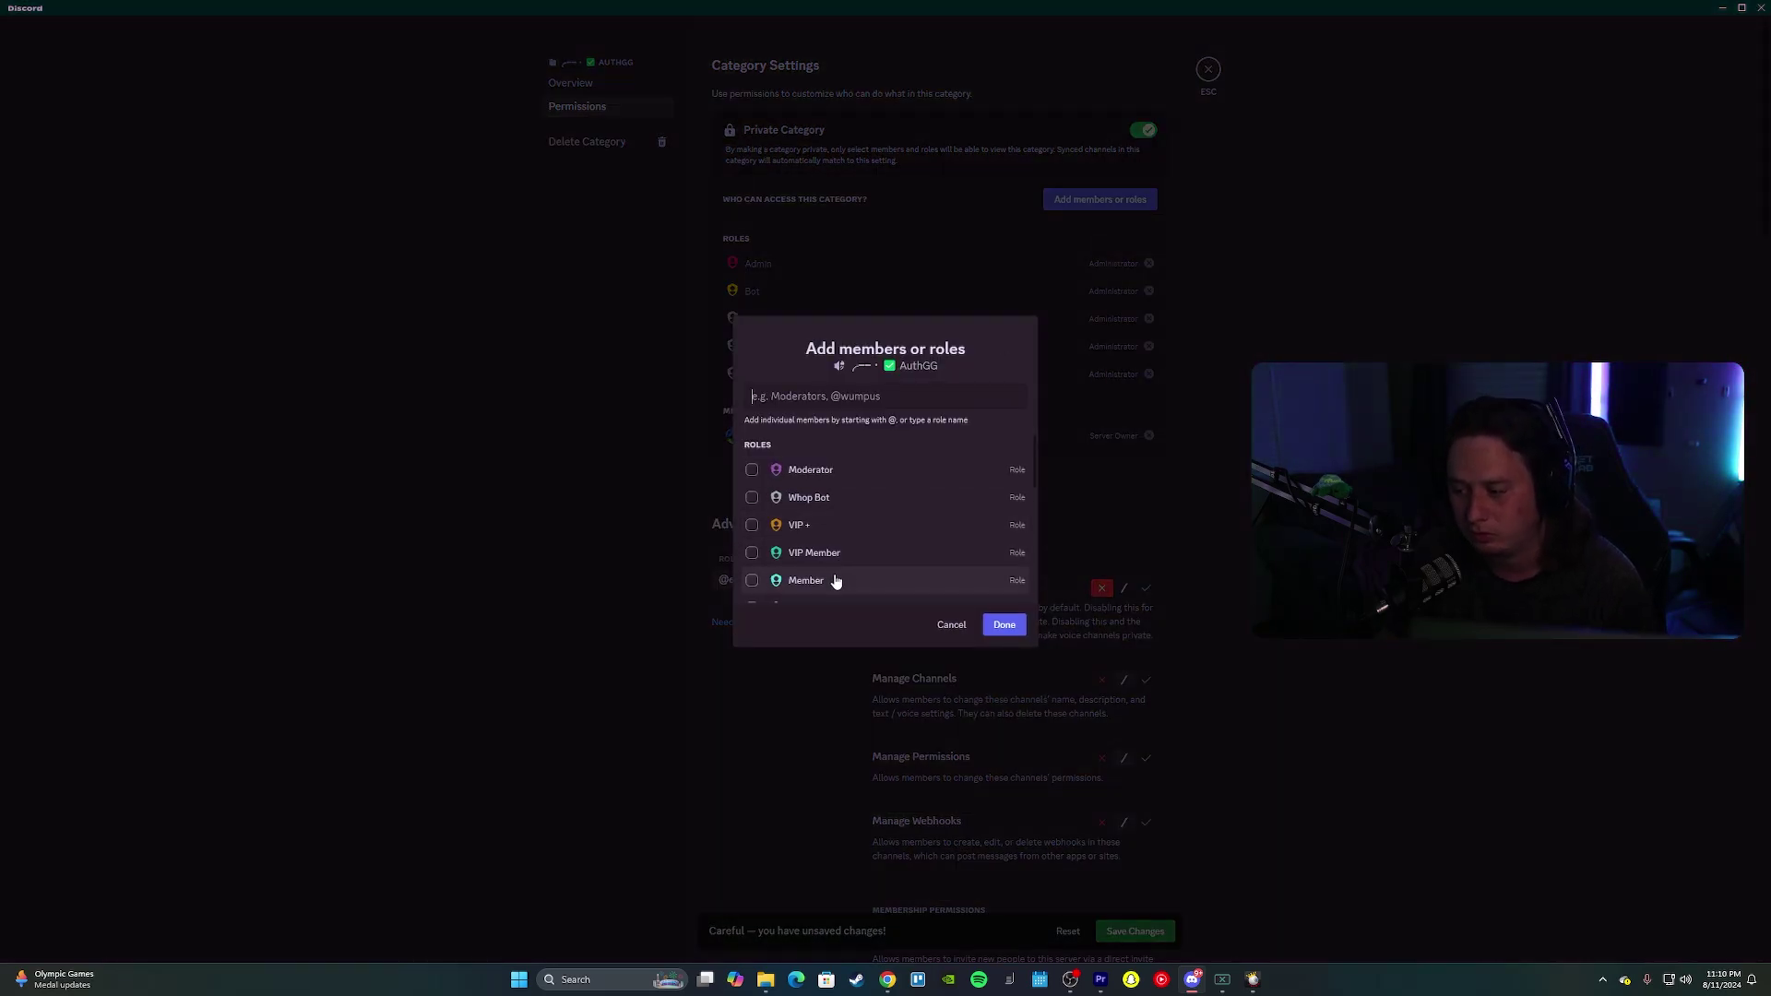
{"action": "left_click", "coordinate": [831, 583]}
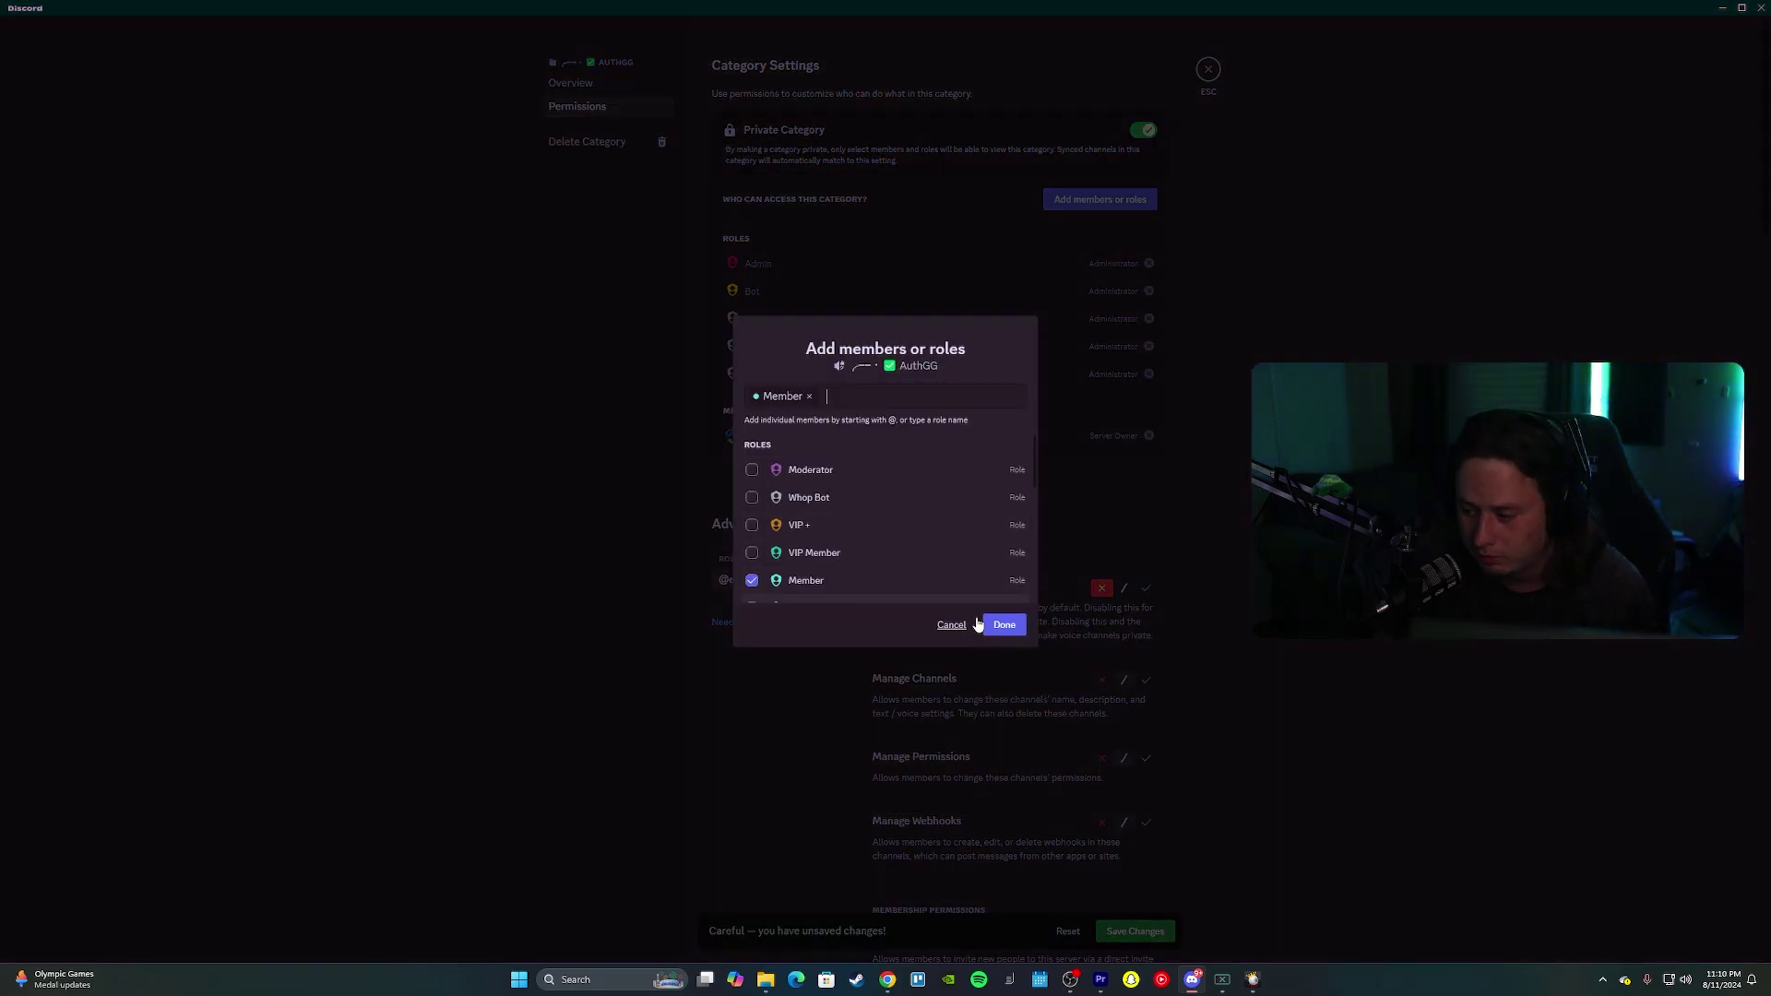
{"action": "left_click", "coordinate": [1004, 626]}
{"action": "left_click", "coordinate": [1115, 933]}
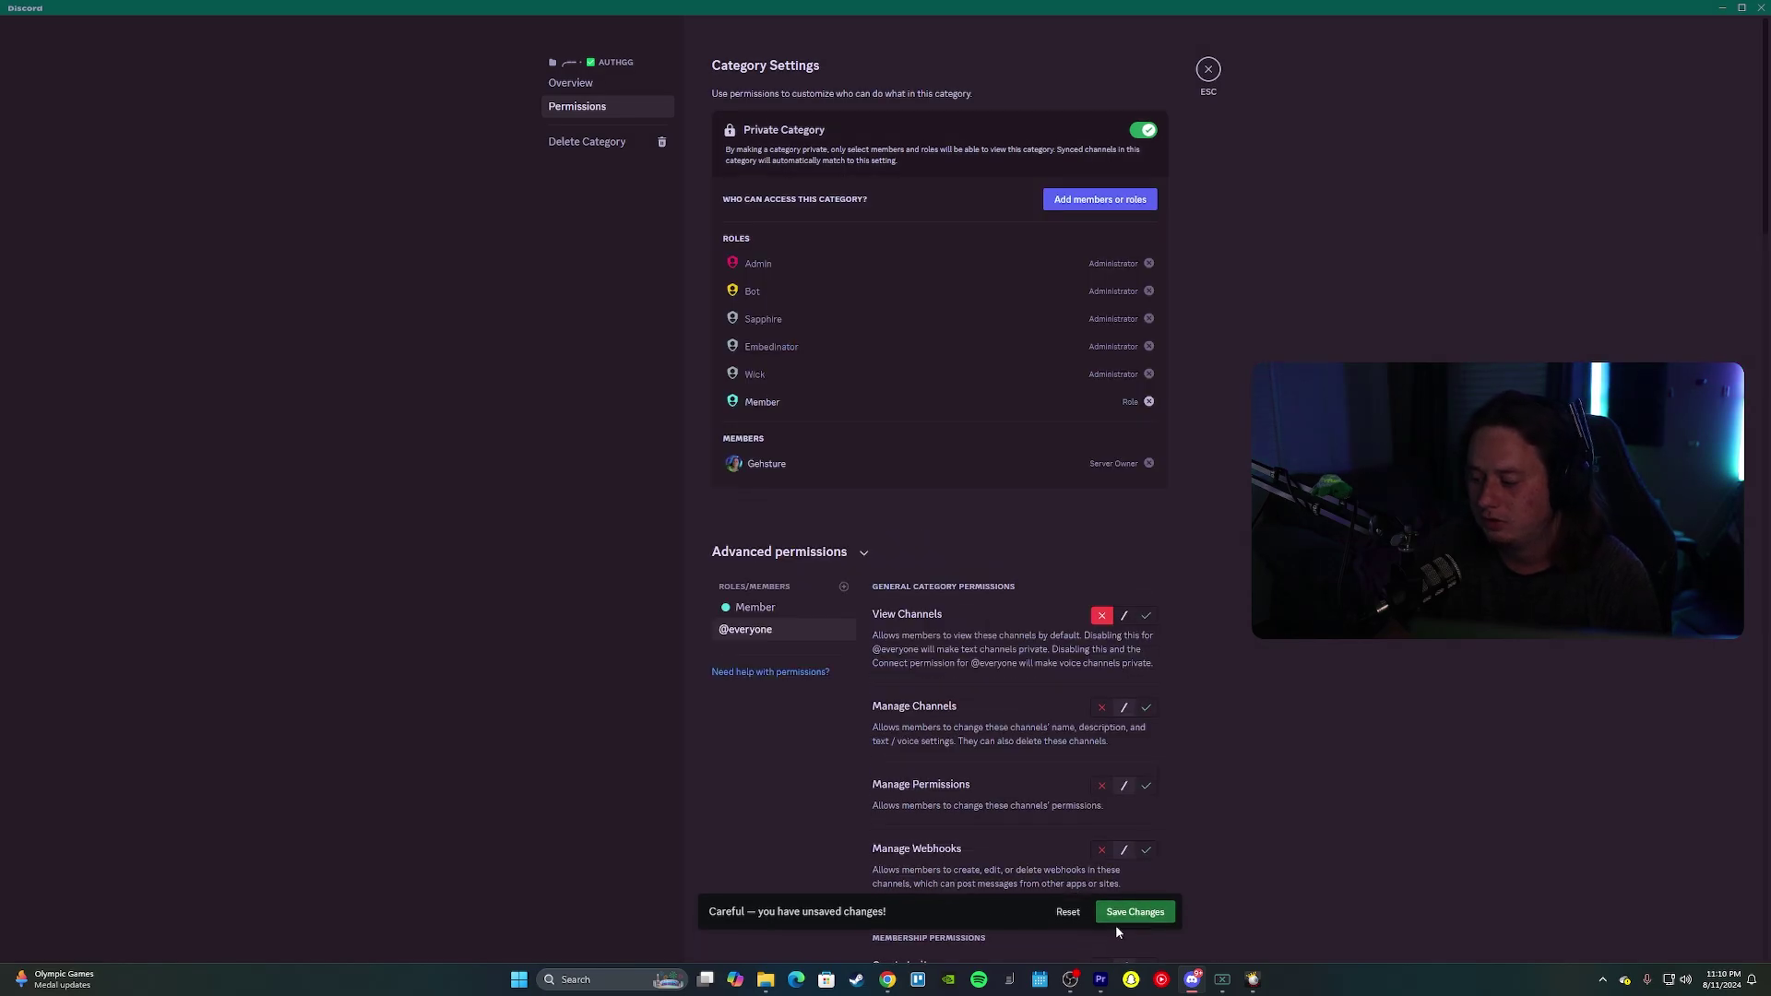
{"action": "key", "text": "Escape"}
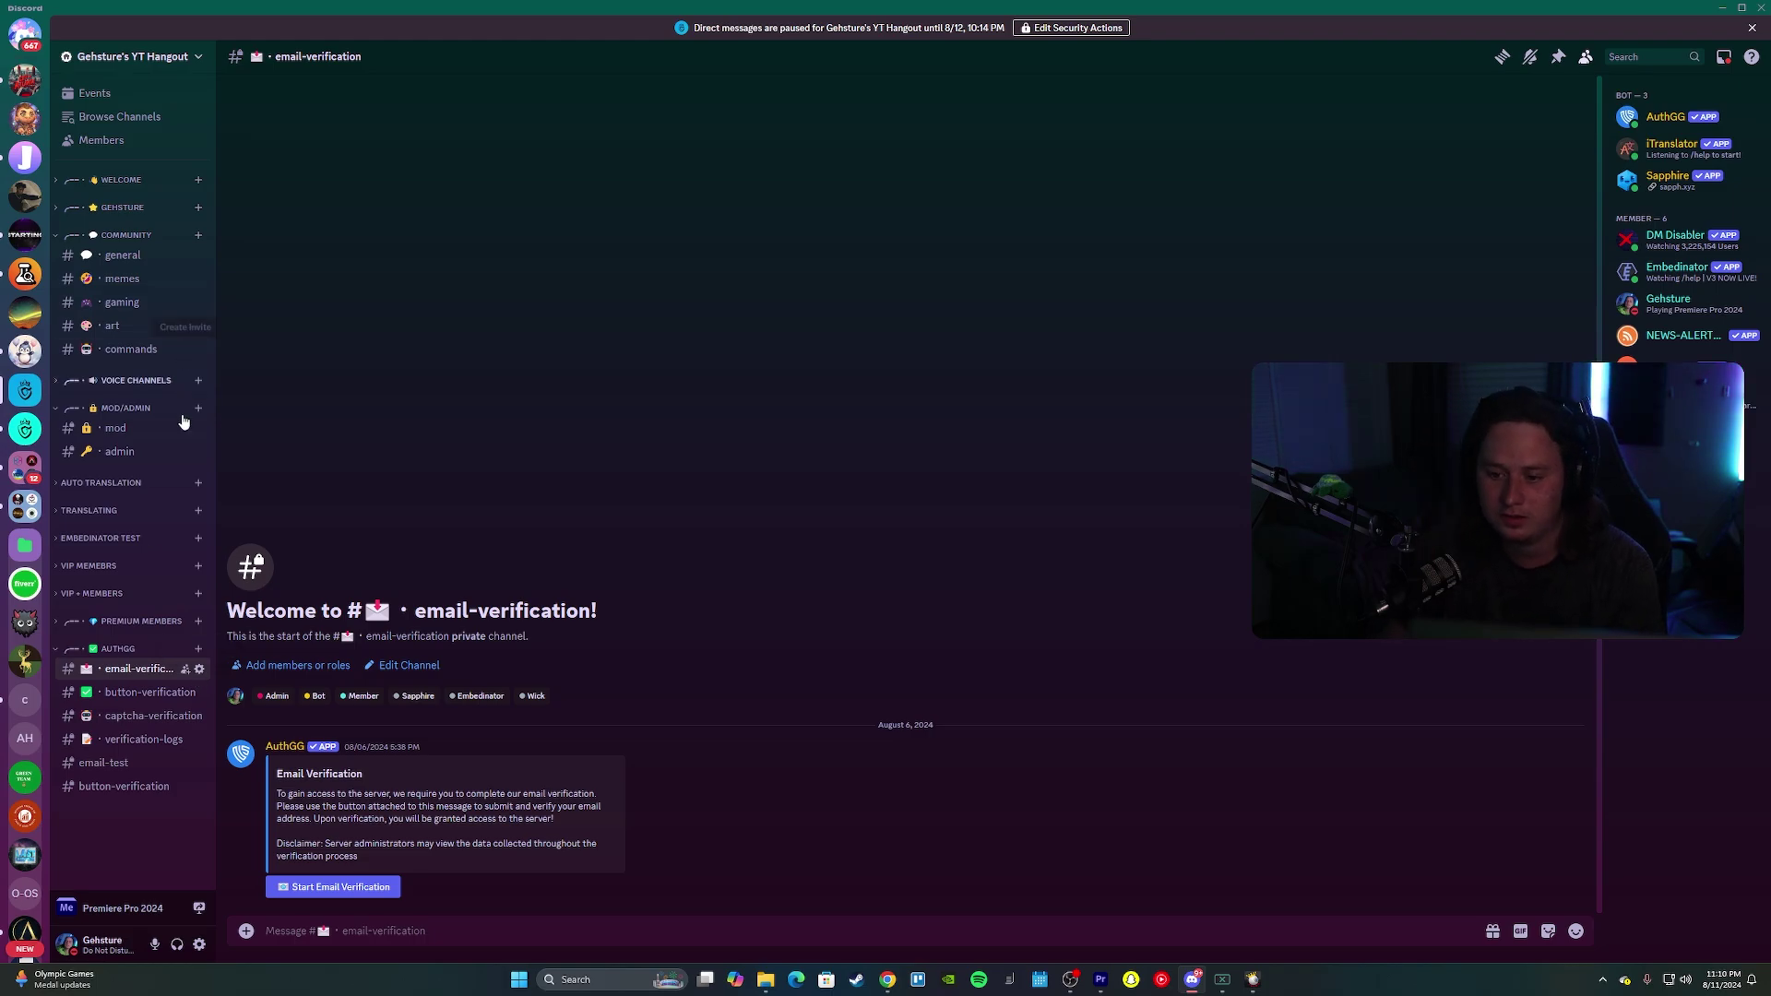
Turn off Private Channel in the email-verification channel's permissions and save the changes
{"action": "left_click", "coordinate": [199, 670]}
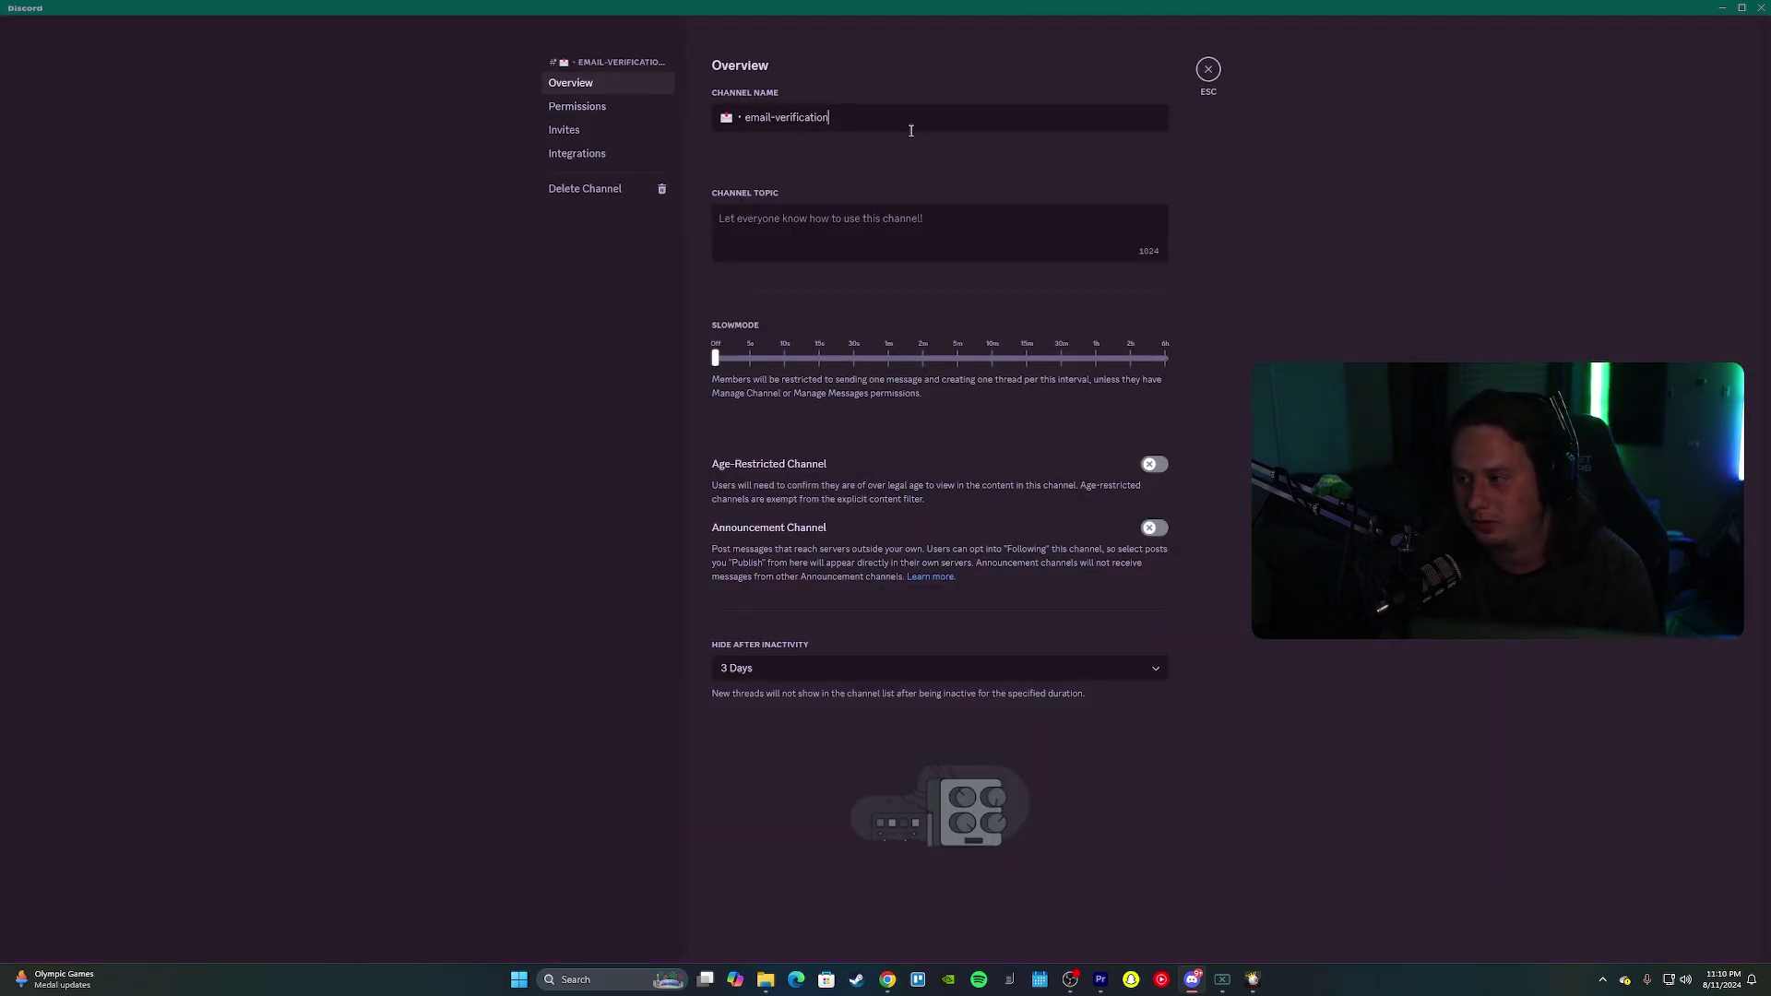
{"action": "left_click", "coordinate": [627, 106]}
{"action": "left_click", "coordinate": [1144, 177]}
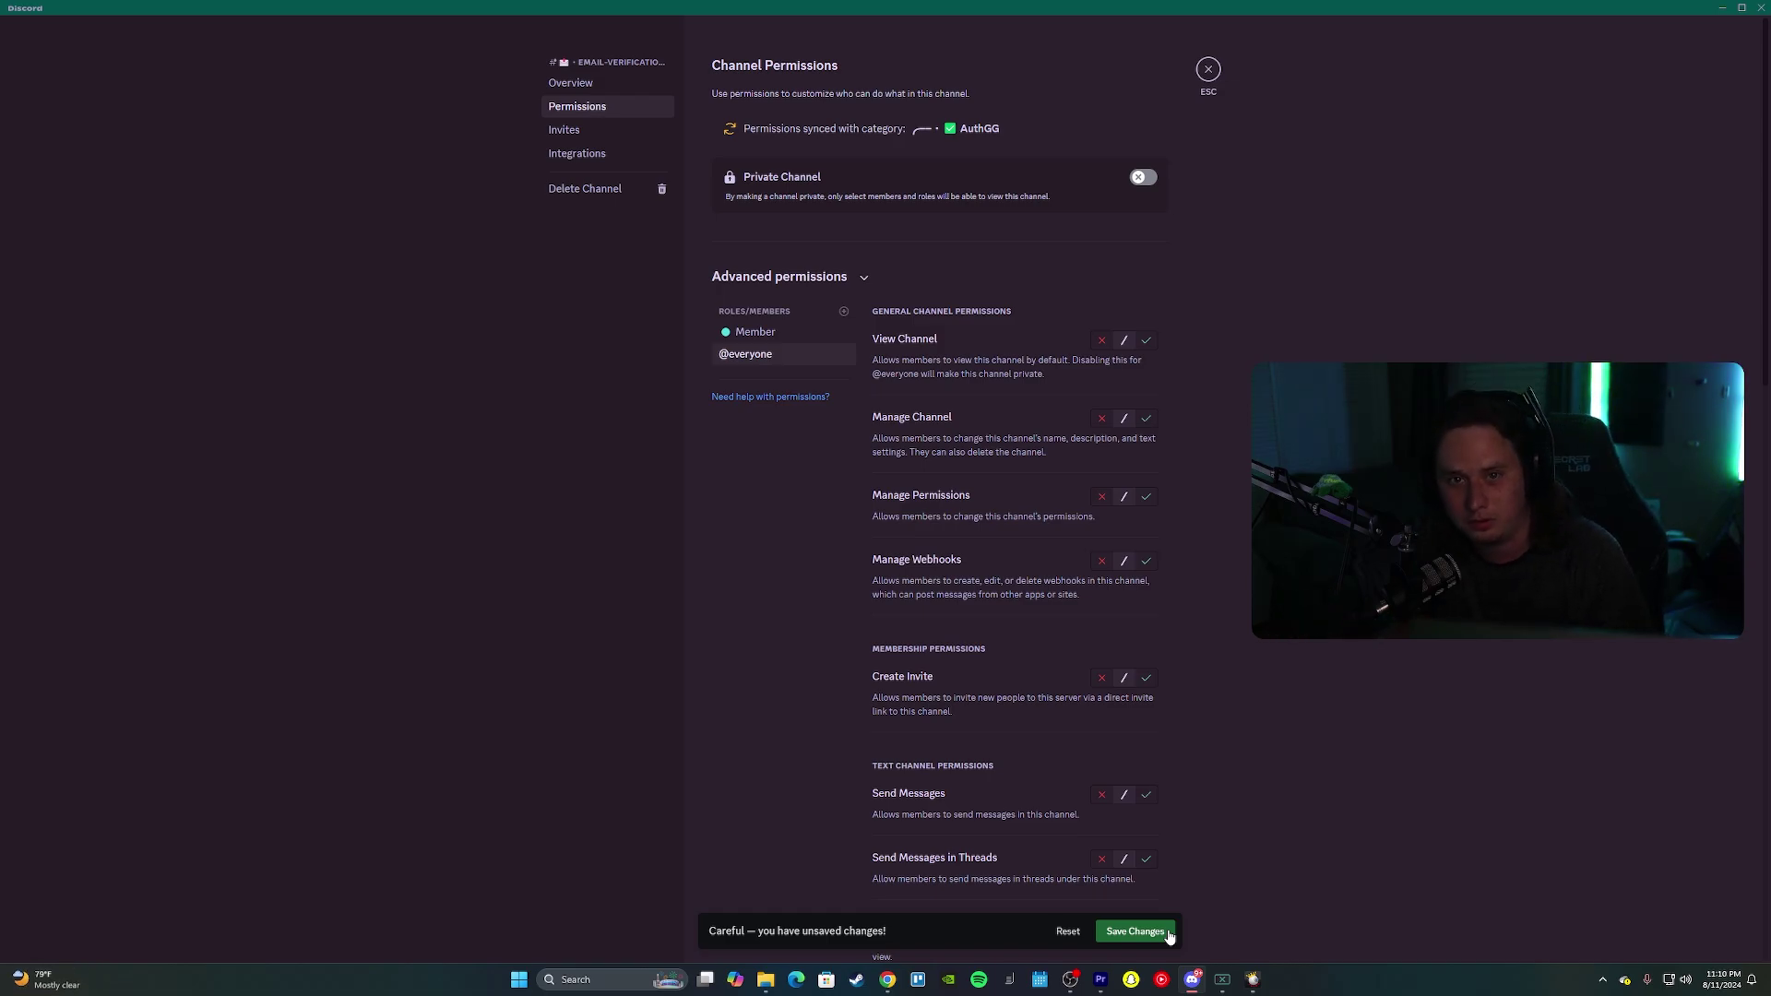
{"action": "left_click", "coordinate": [1135, 931]}
{"action": "key", "text": "Escape"}
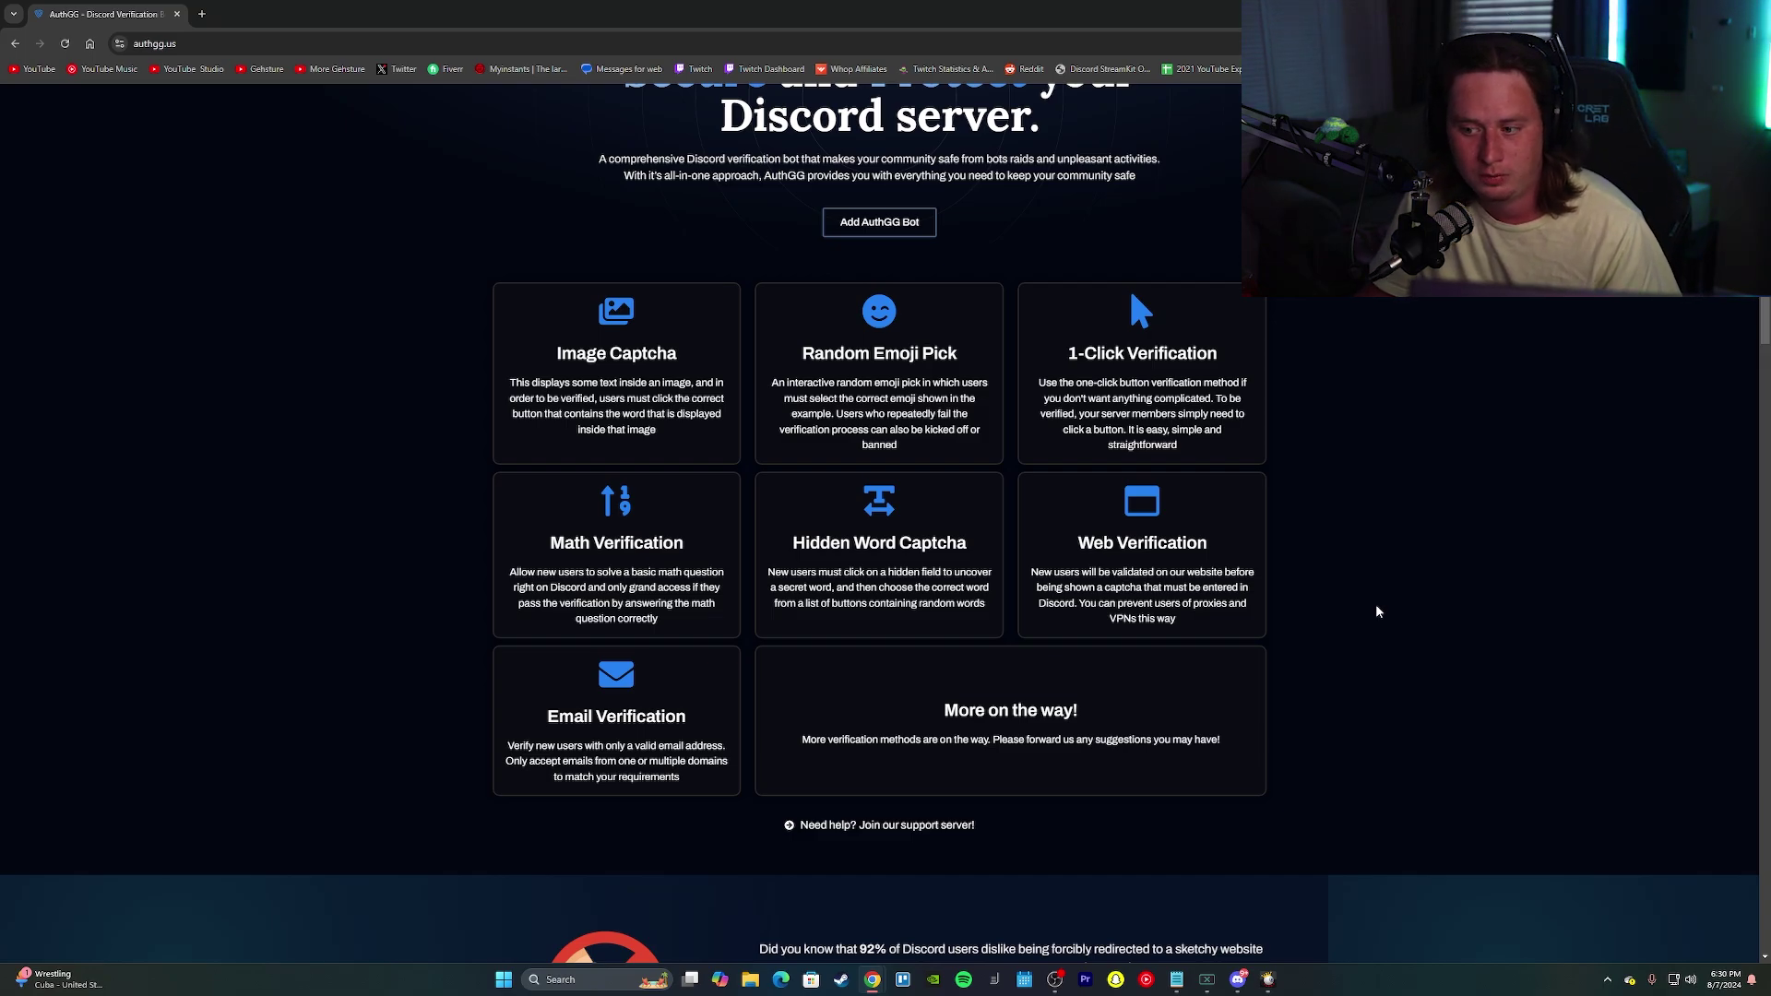
Switch to the AuthGG website in the browser and review the Premium section's email token details, feature list and monthly price
{"action": "scroll", "coordinate": [1331, 616], "scroll_direction": "down", "scroll_amount": 15}
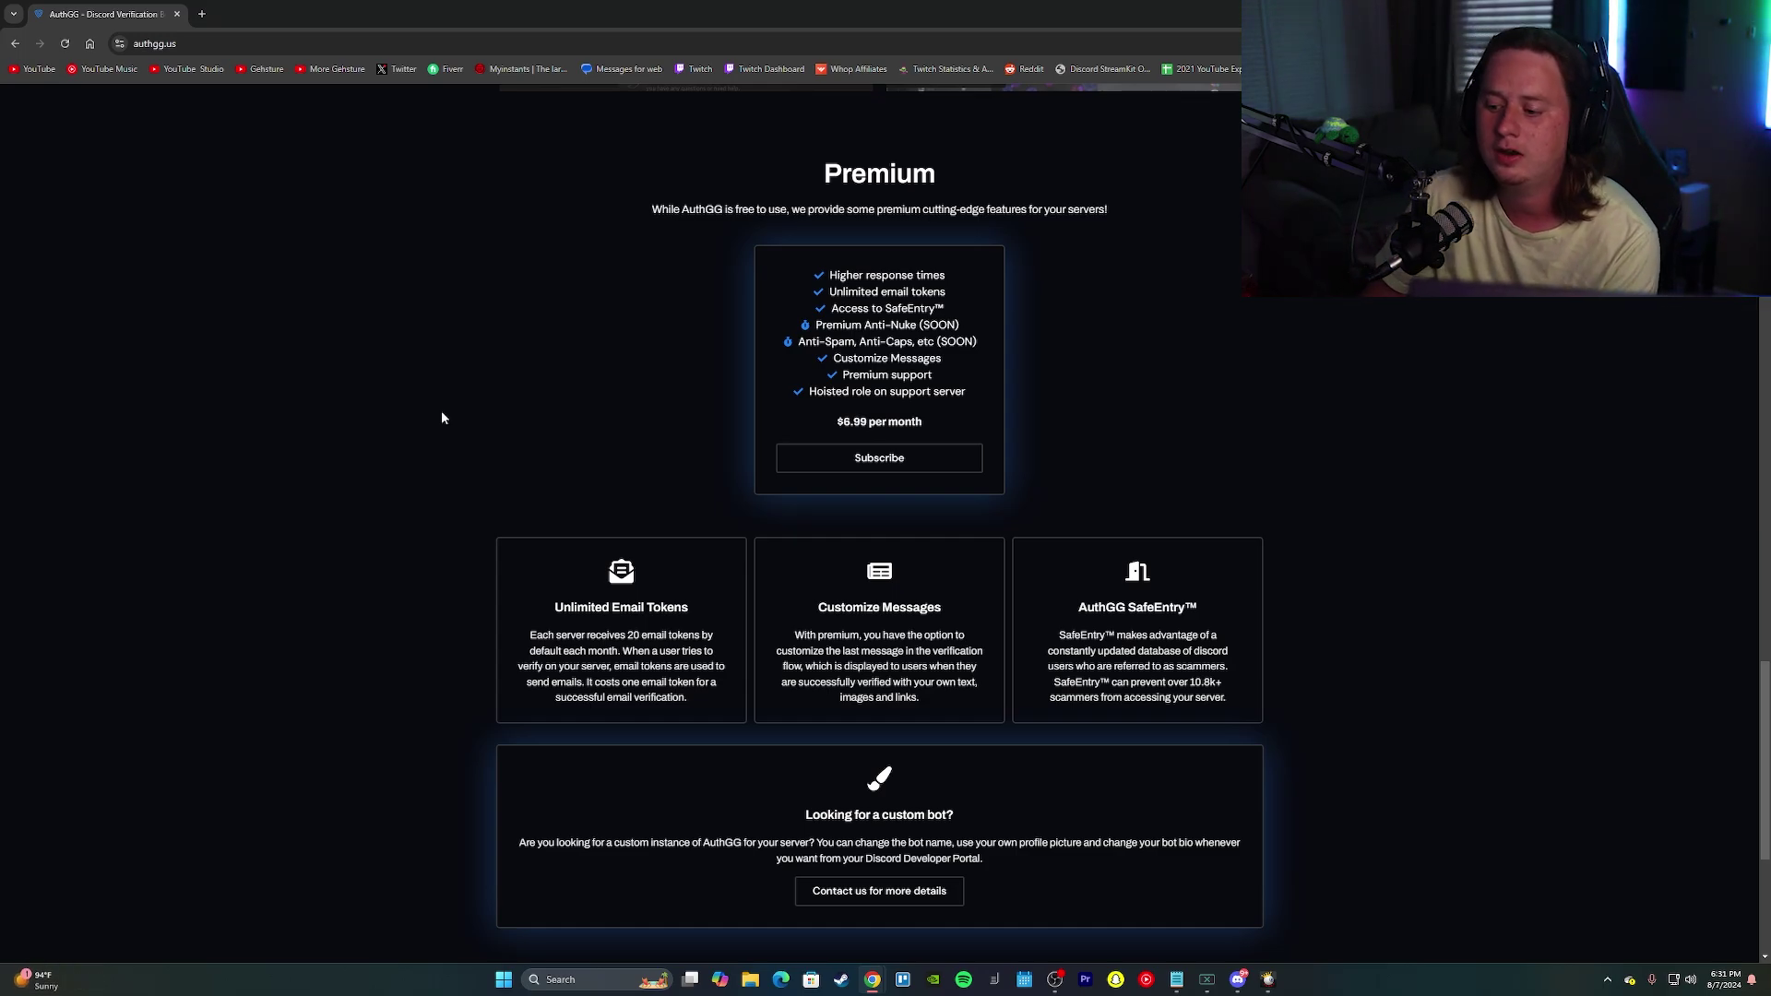
{"action": "left_click_drag", "start_coordinate": [632, 638], "coordinate": [584, 654]}
{"action": "left_click", "coordinate": [649, 625]}
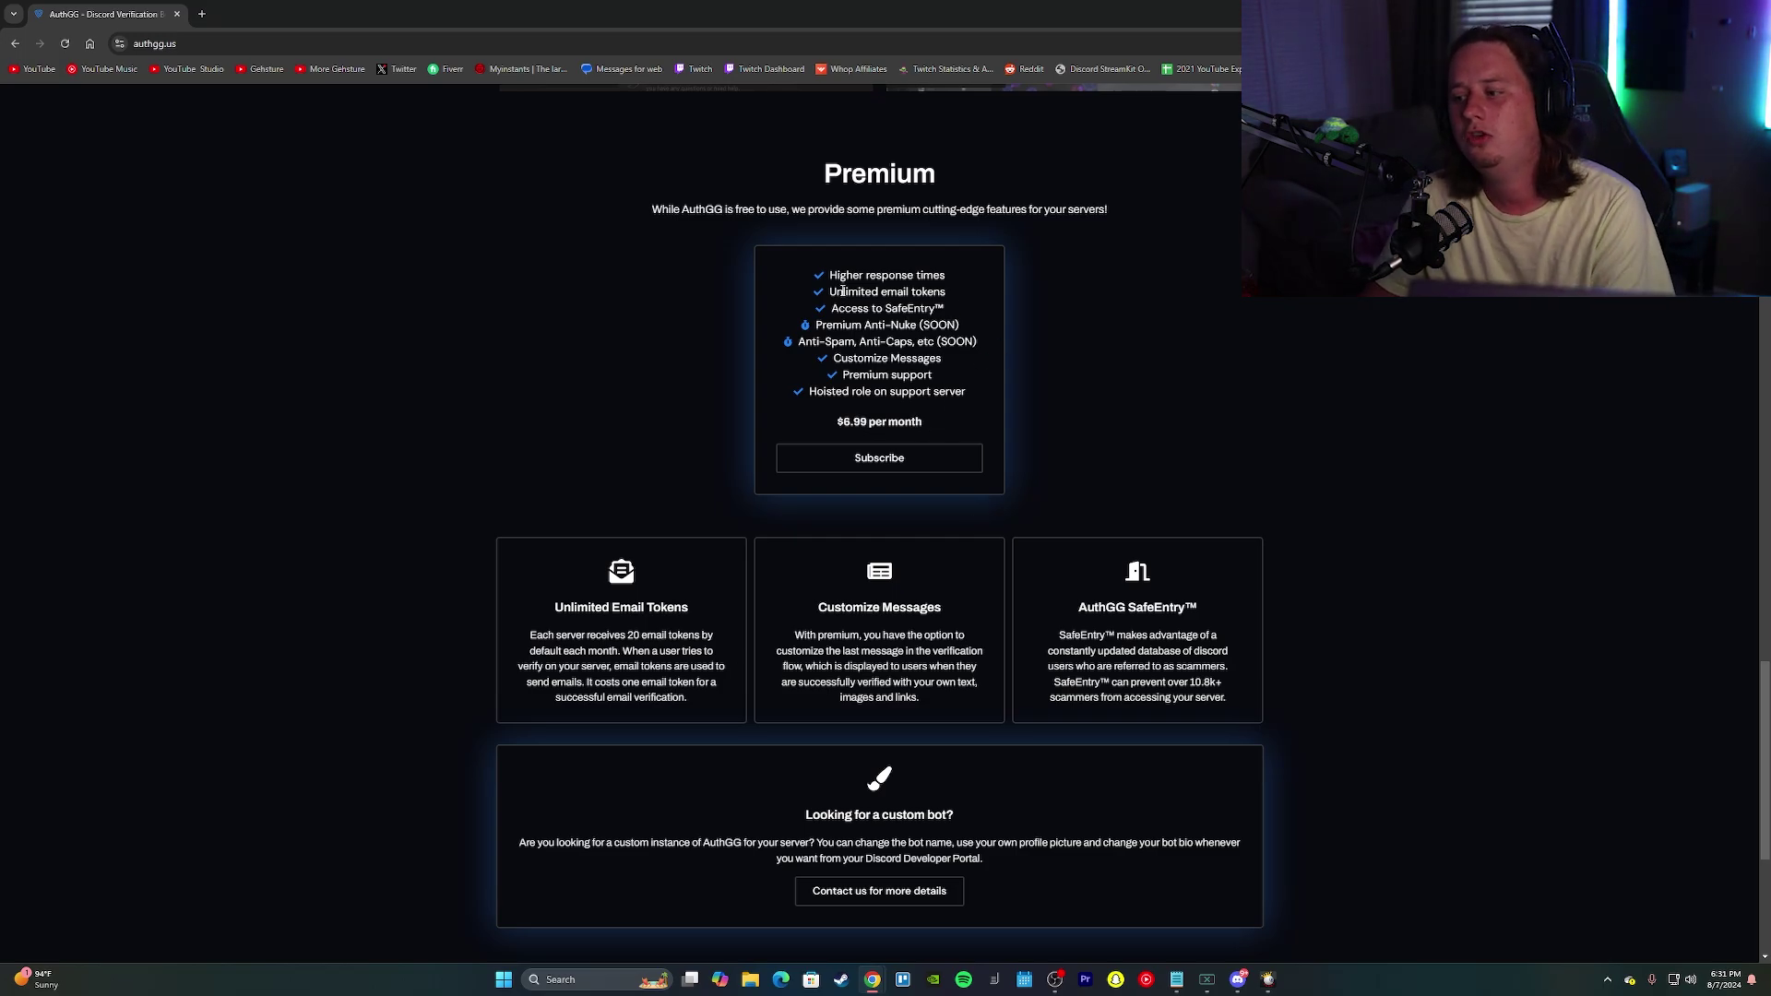
{"action": "left_click_drag", "start_coordinate": [830, 291], "coordinate": [945, 291]}
{"action": "left_click", "coordinate": [1115, 288]}
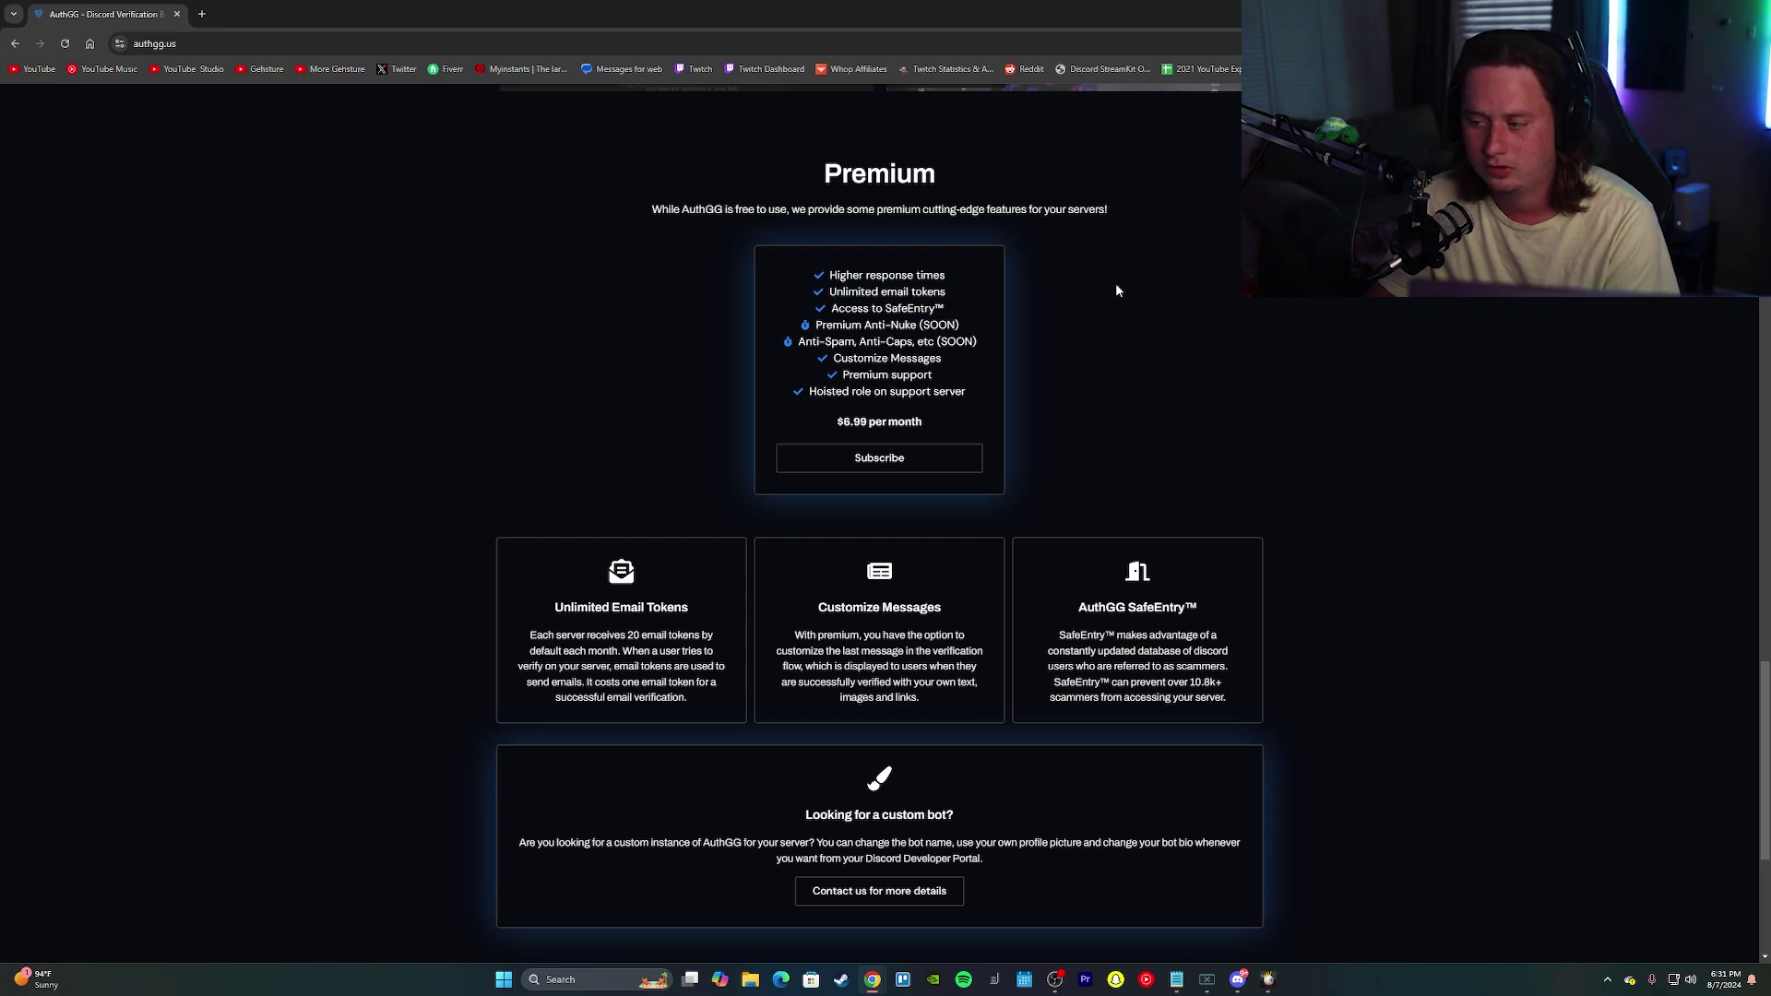
{"action": "left_click_drag", "start_coordinate": [966, 393], "coordinate": [823, 283]}
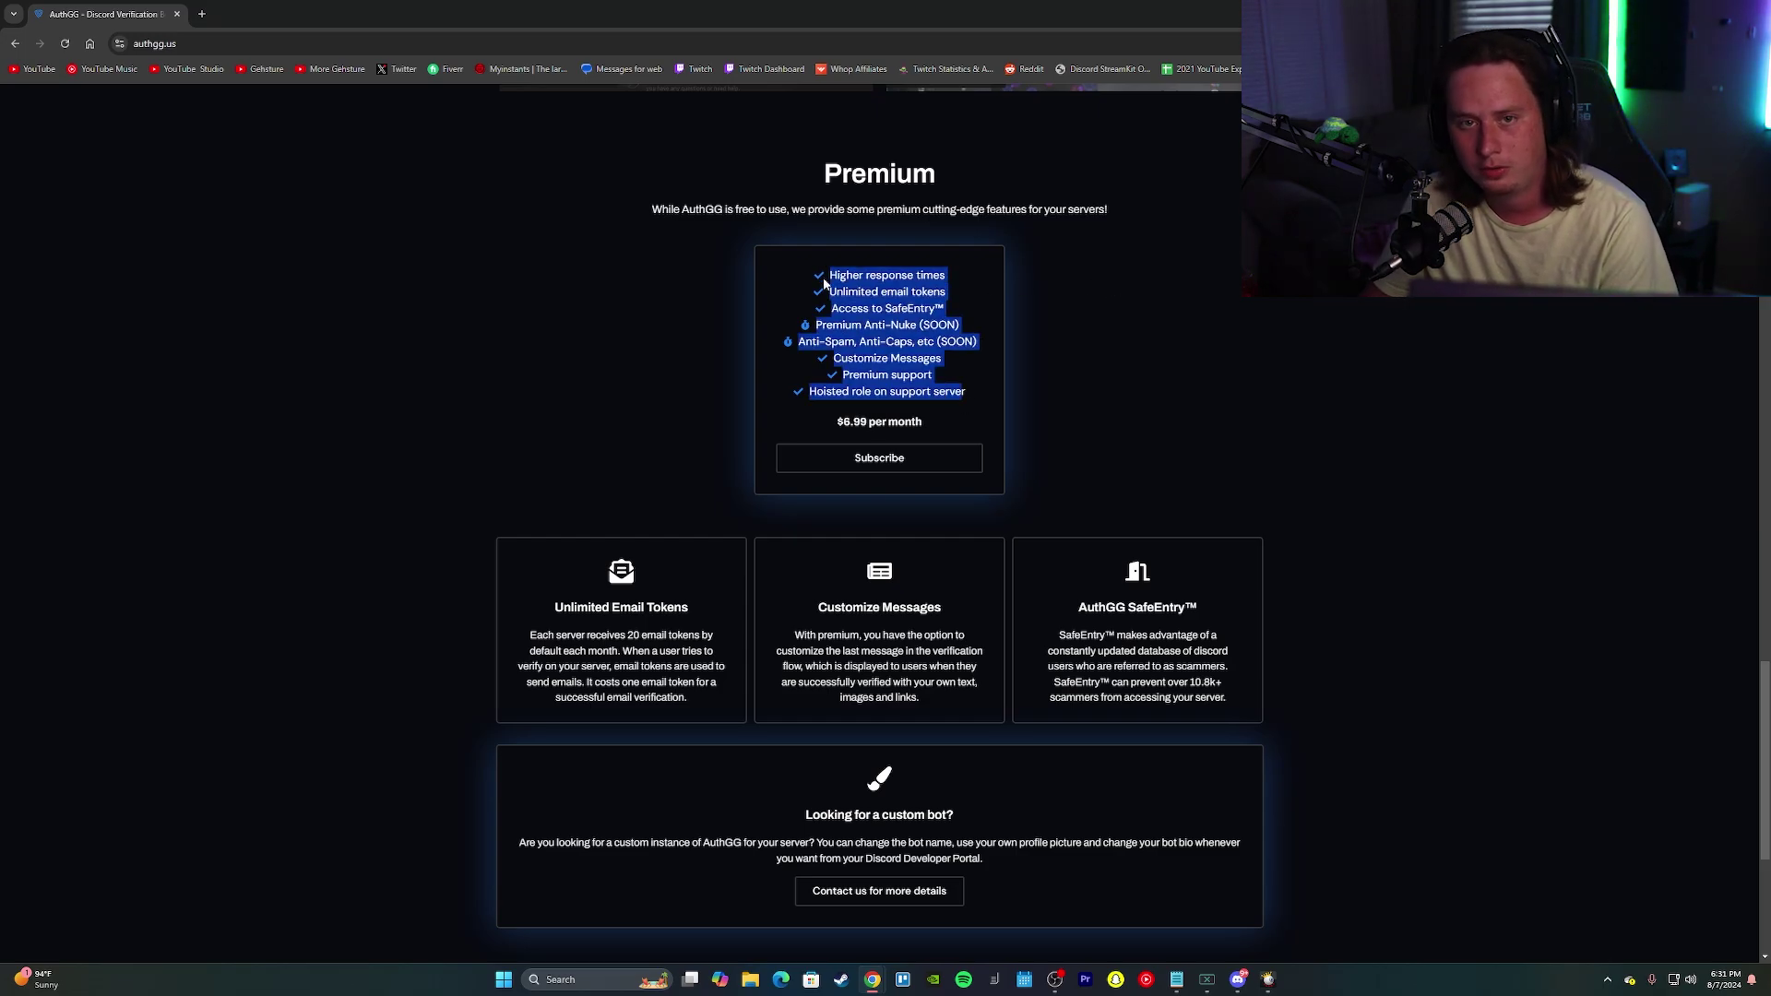
{"action": "left_click", "coordinate": [823, 283]}
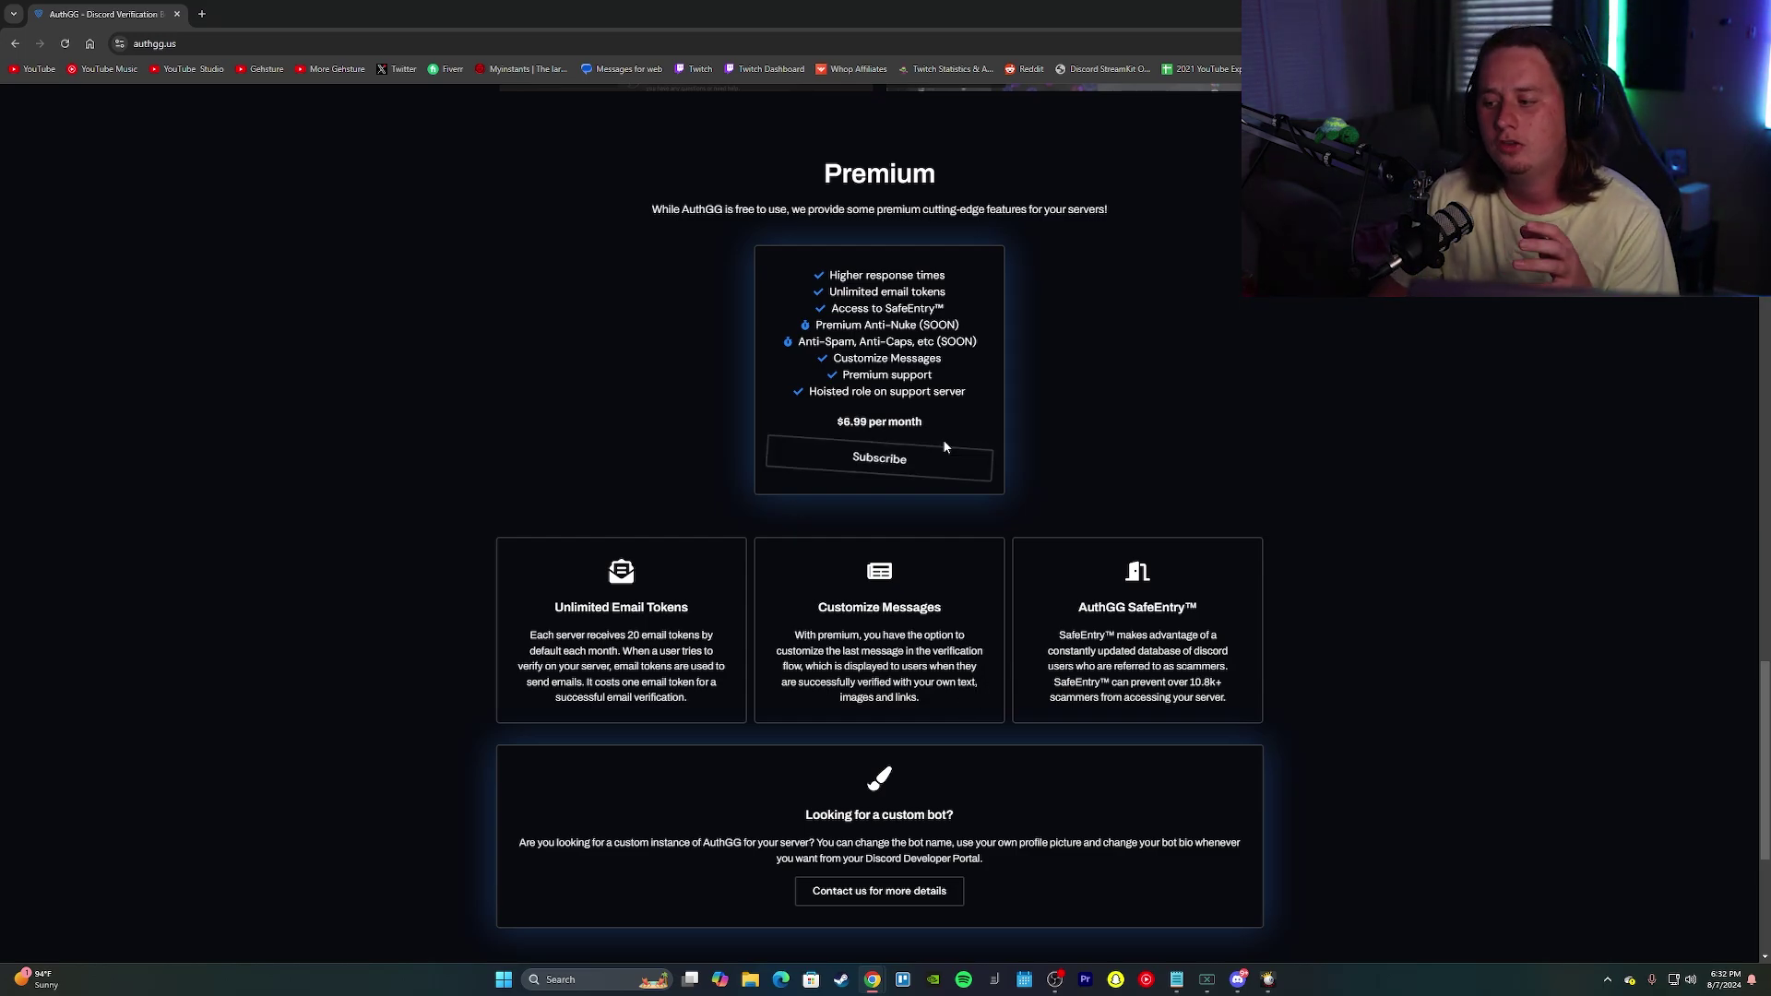
{"action": "double_click", "coordinate": [888, 429]}
{"action": "left_click_drag", "start_coordinate": [888, 430], "coordinate": [931, 412]}
{"action": "left_click", "coordinate": [932, 411]}
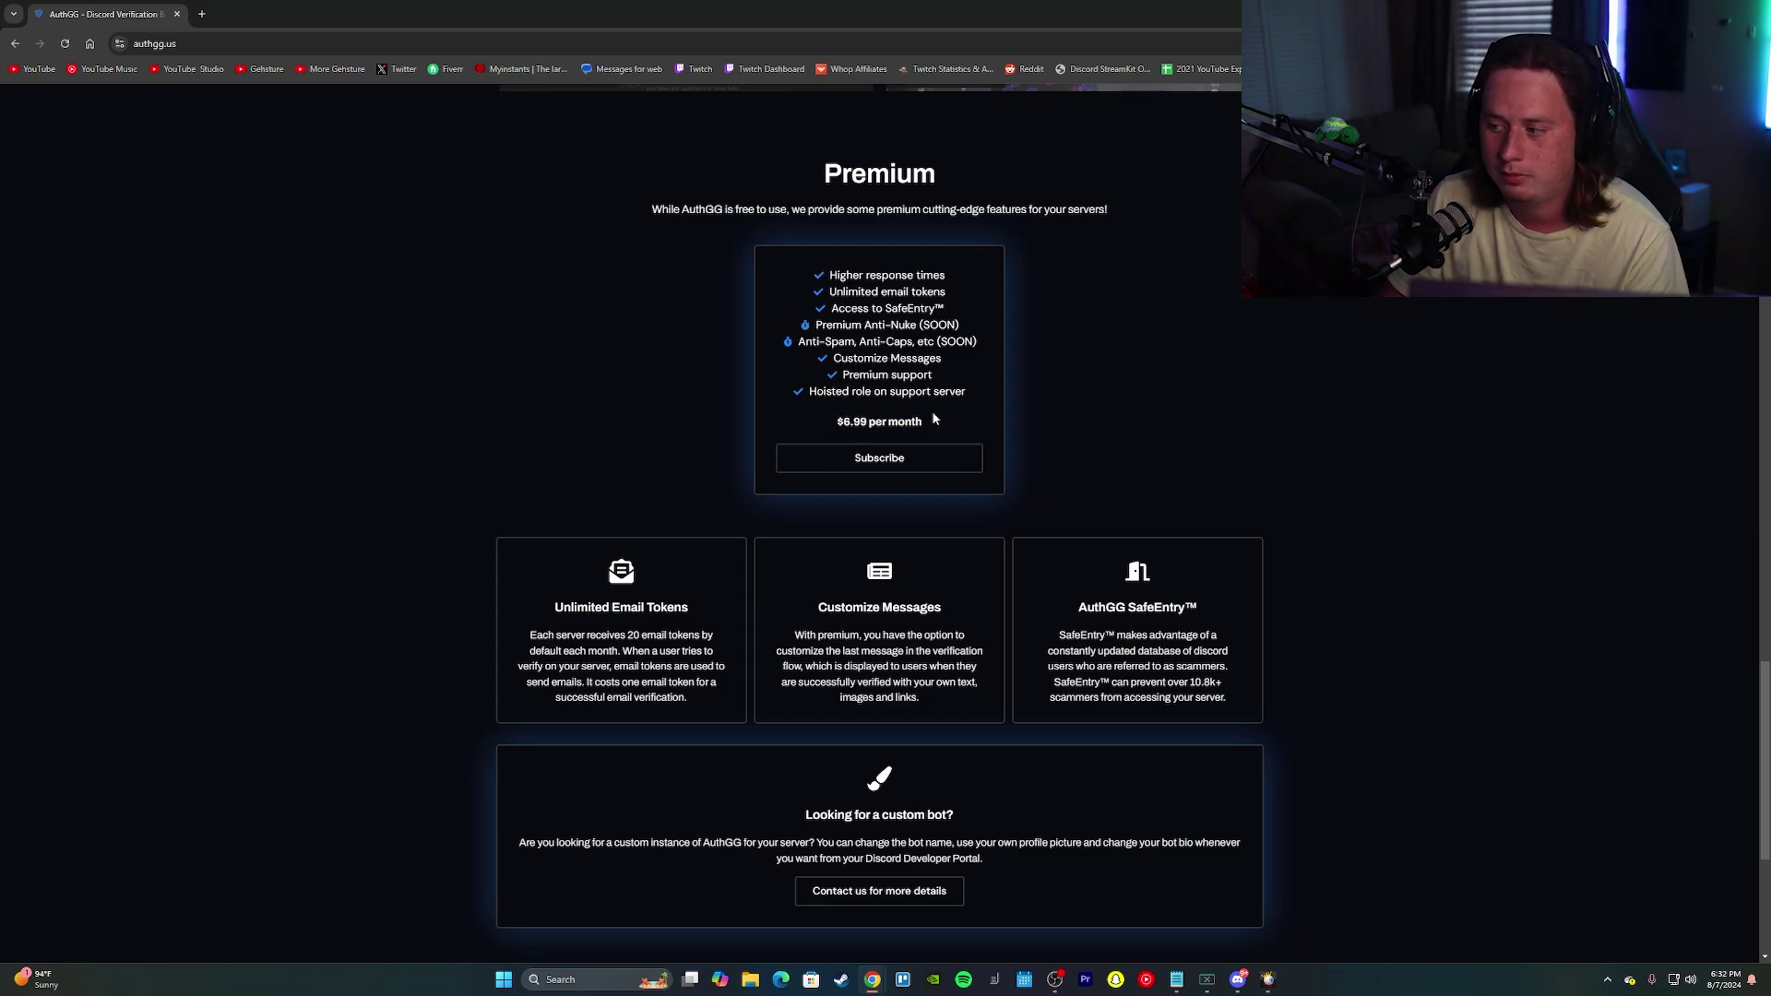